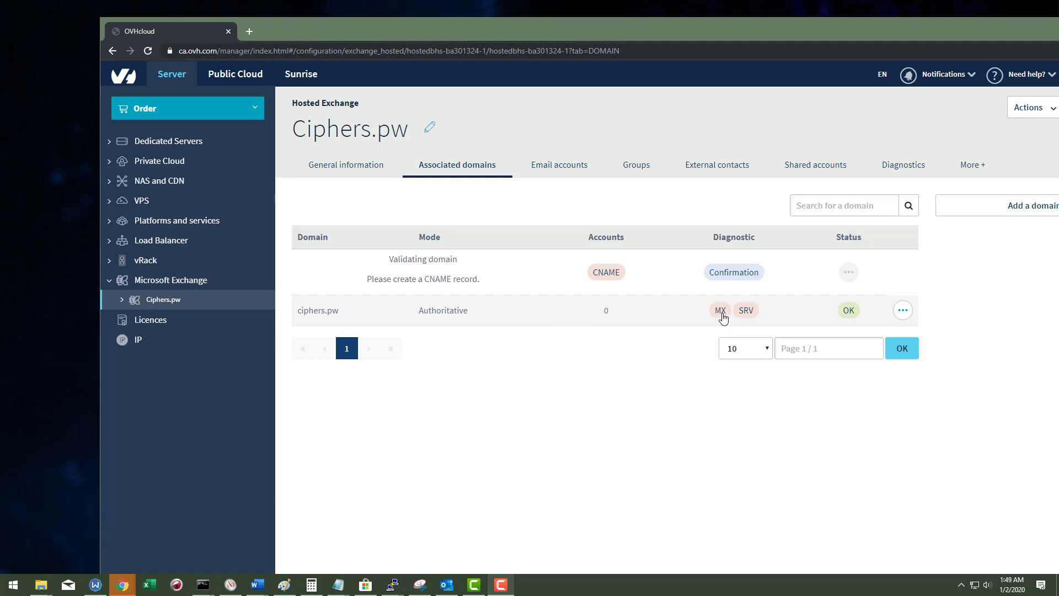
Step: Check the MX diagnostic records required for ciphers.pw, then go to the Email accounts list
{"action": "left_click", "coordinate": [722, 314]}
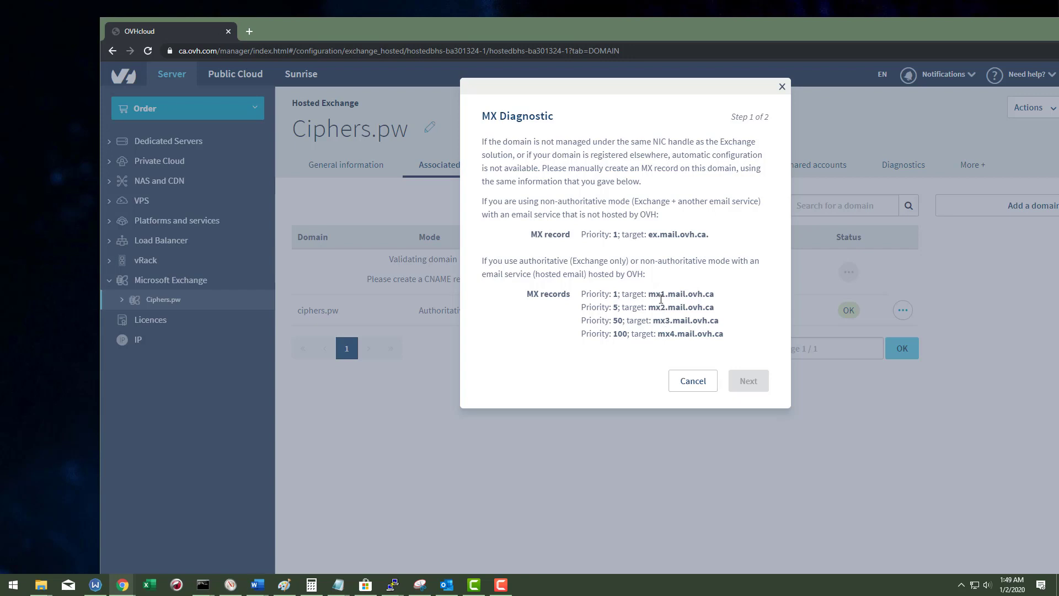
{"action": "left_click", "coordinate": [691, 380]}
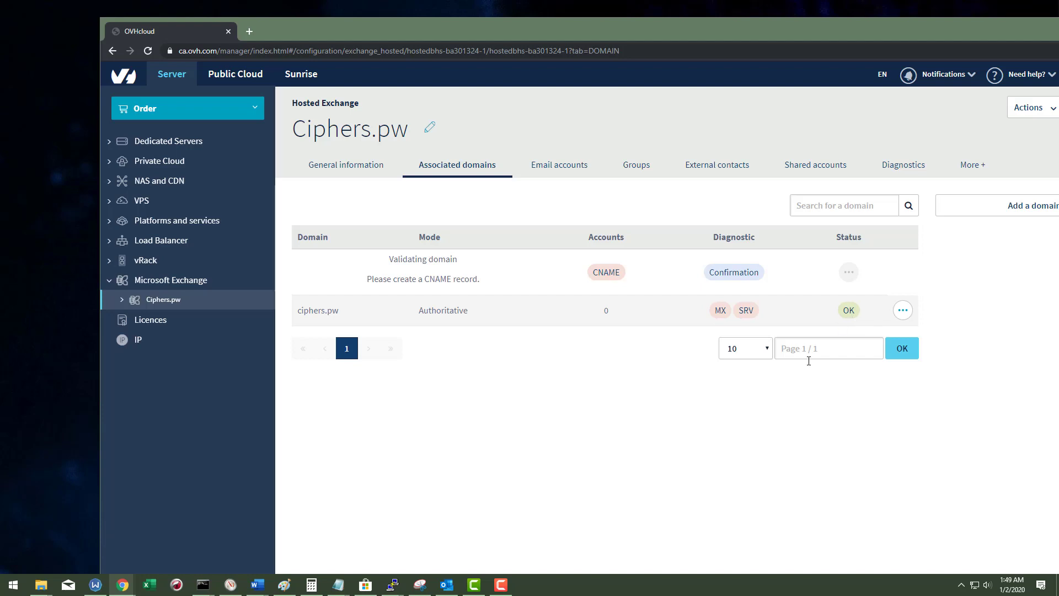
{"action": "left_click", "coordinate": [552, 171]}
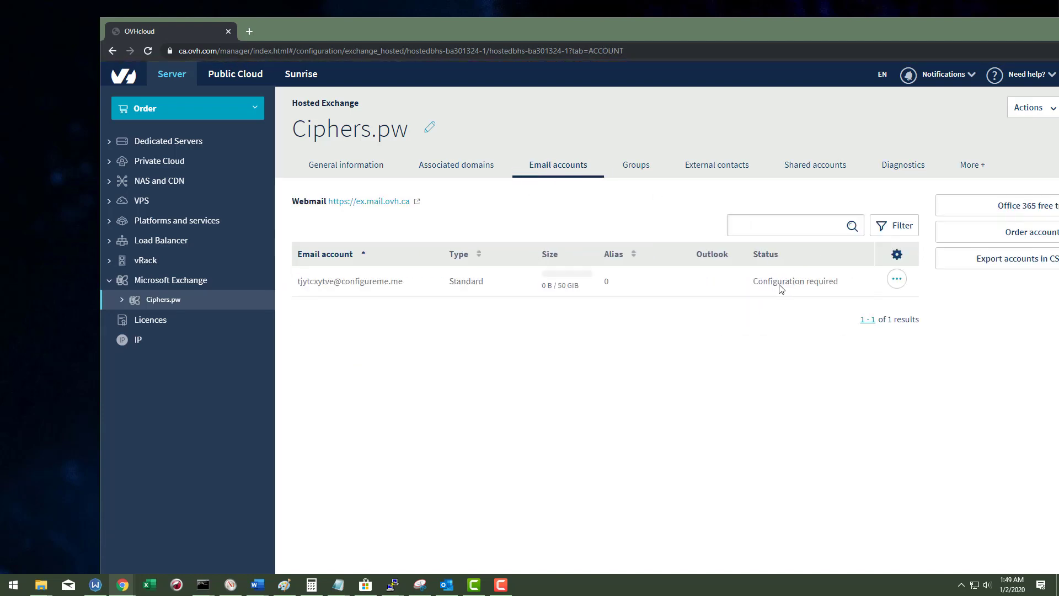
Step: Edit the Standard account: new account name on the ciphers.pw domain, company Ciphers
{"action": "left_click", "coordinate": [897, 279]}
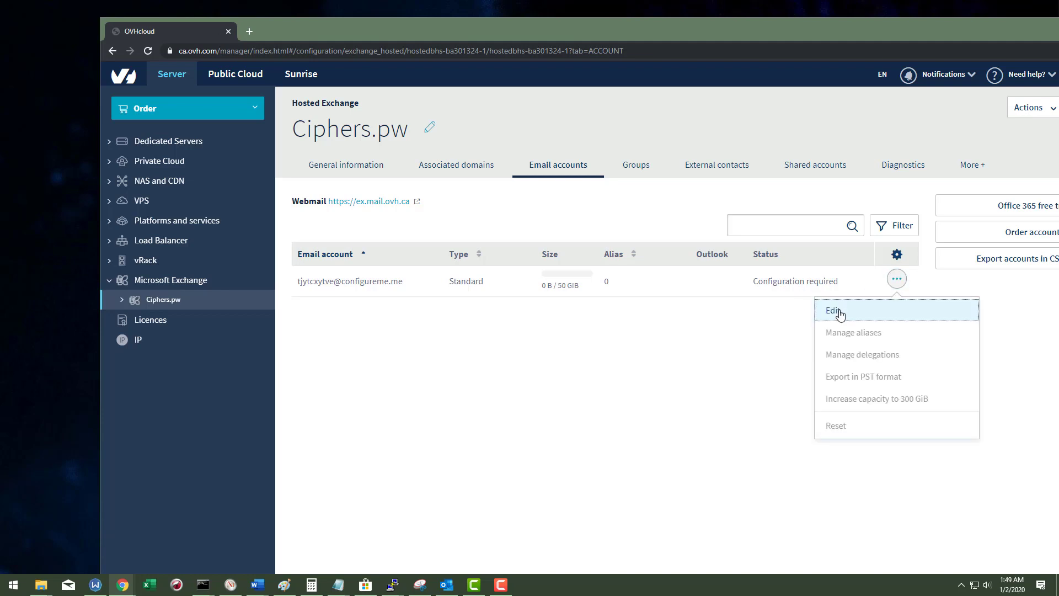
{"action": "left_click", "coordinate": [834, 311]}
{"action": "left_click", "coordinate": [720, 162]}
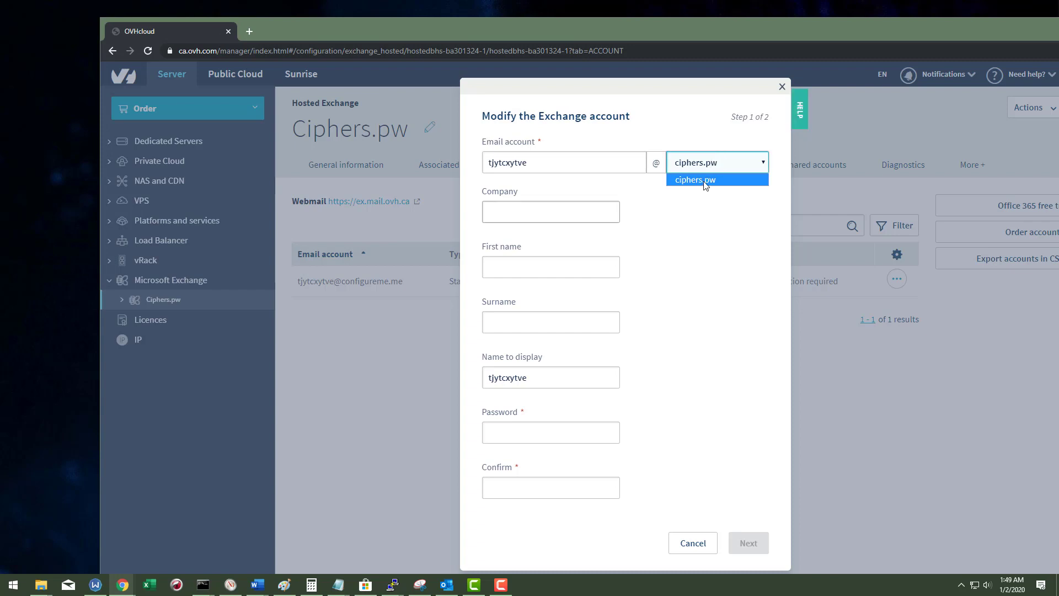
{"action": "left_click", "coordinate": [705, 184]}
{"action": "left_click", "coordinate": [706, 165]}
{"action": "left_click", "coordinate": [711, 166]}
{"action": "double_click", "coordinate": [603, 165]}
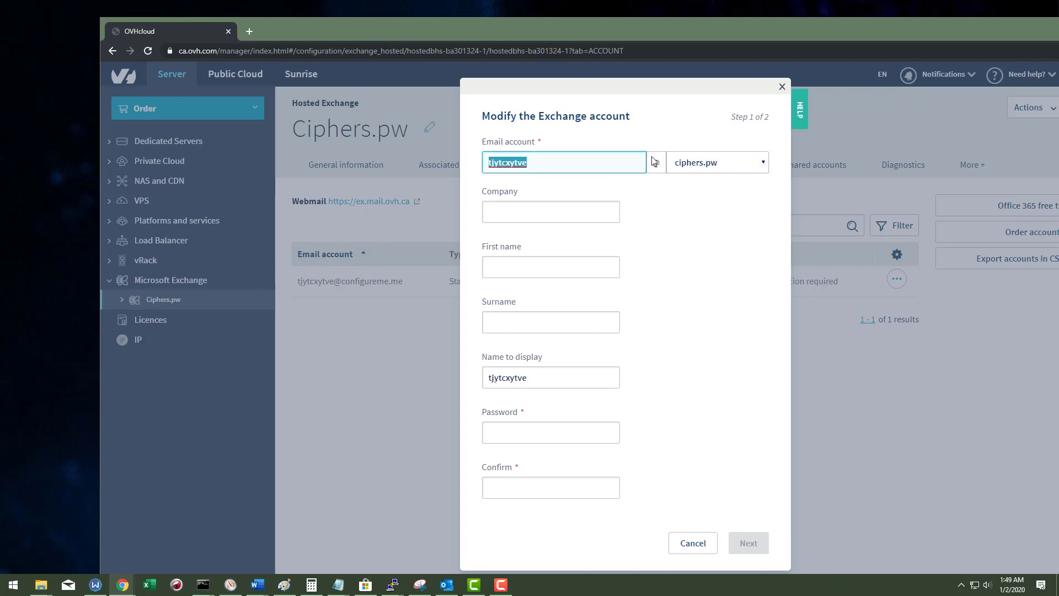
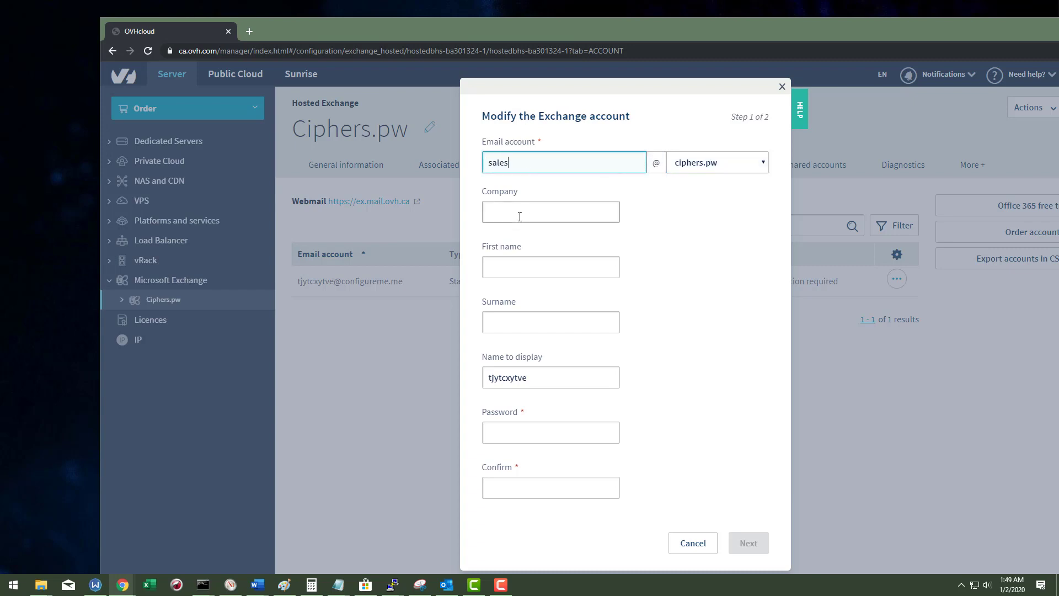
{"action": "left_click", "coordinate": [519, 217]}
{"action": "type", "text": "Ciph"}
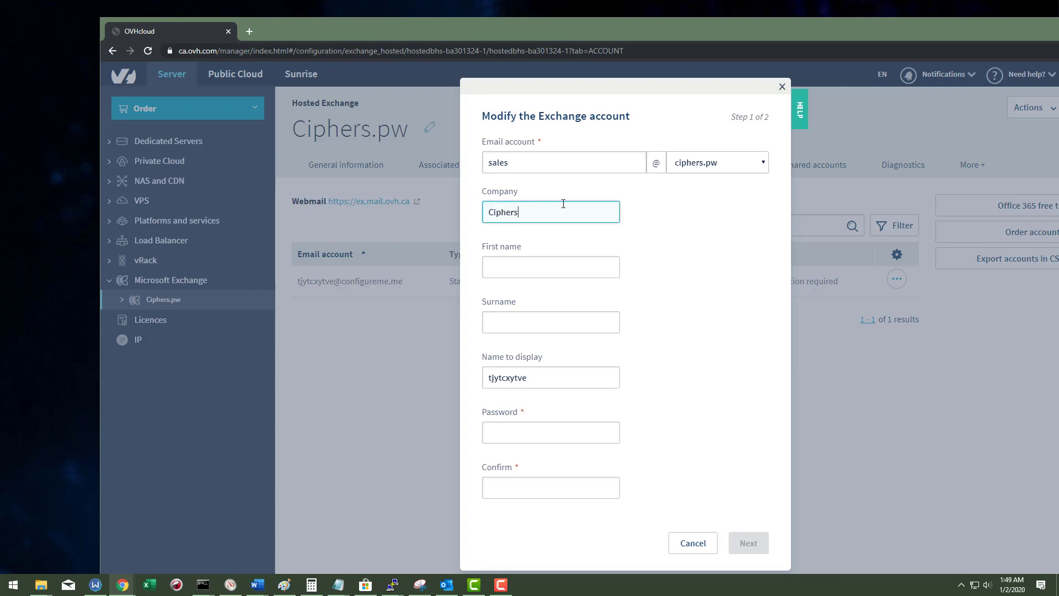
{"action": "type", "text": "ers"}
{"action": "key", "text": "Tab"}
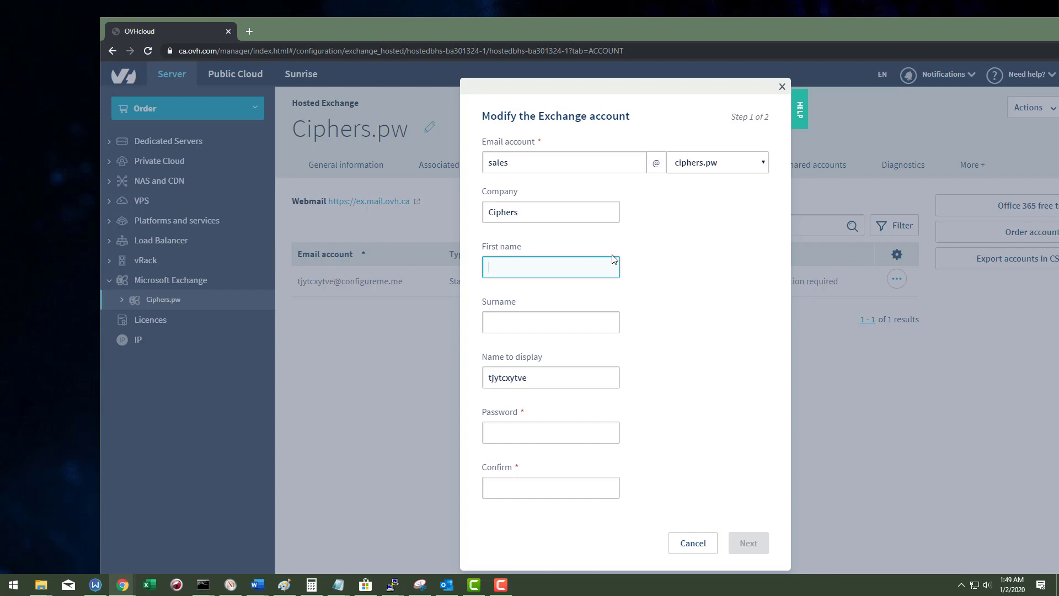
{"action": "key", "text": "shift+Tab"}
{"action": "key", "text": "shift+Tab"}
{"action": "key", "text": "shift+Tab"}
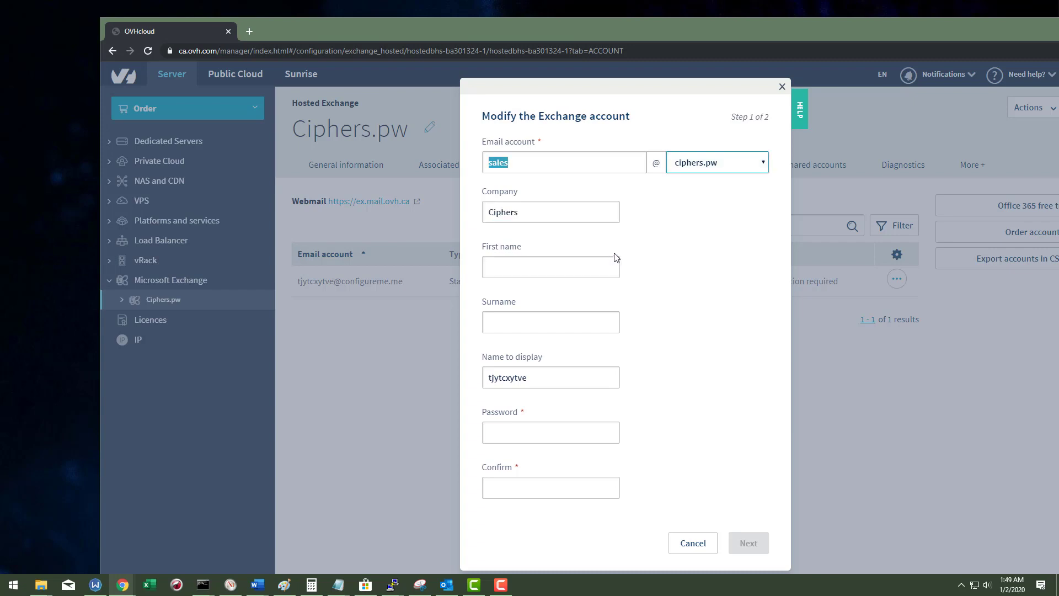
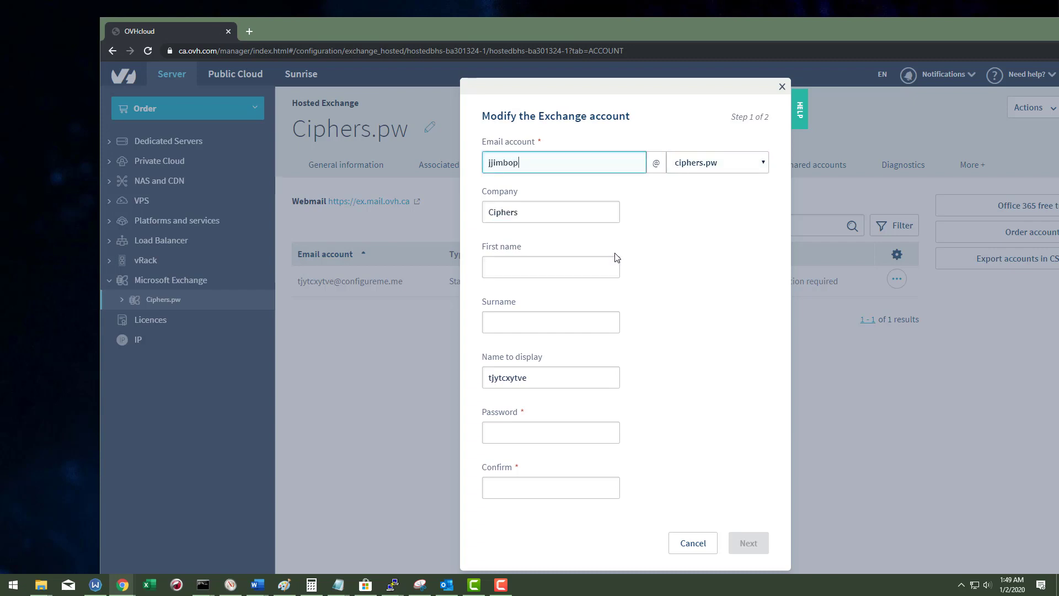
Step: Enter the user's first name, surname and password with confirmation, and reach the review step
{"action": "left_click", "coordinate": [593, 267]}
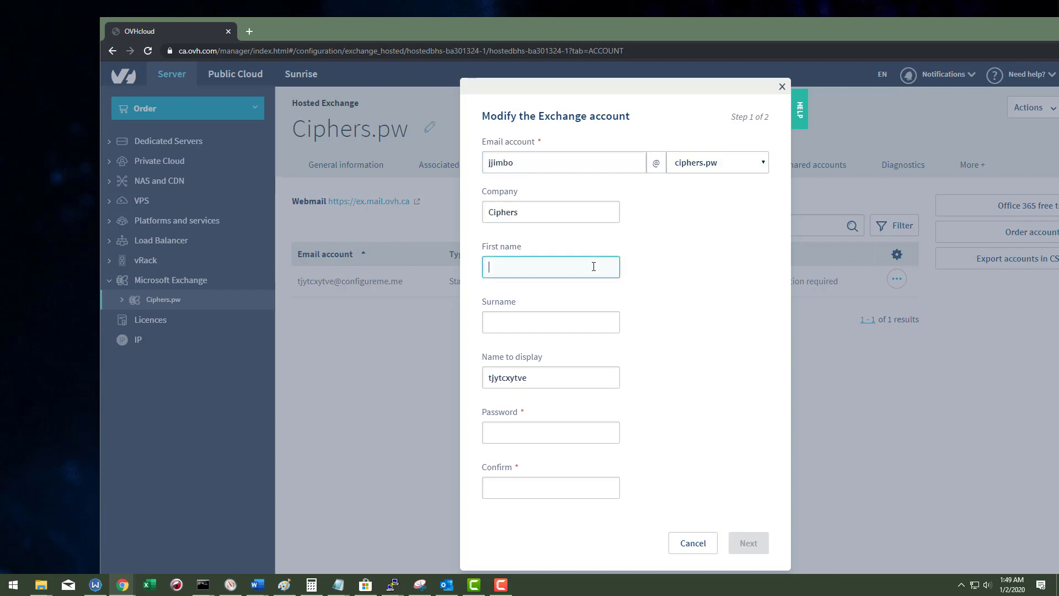
{"action": "key", "text": "Tab"}
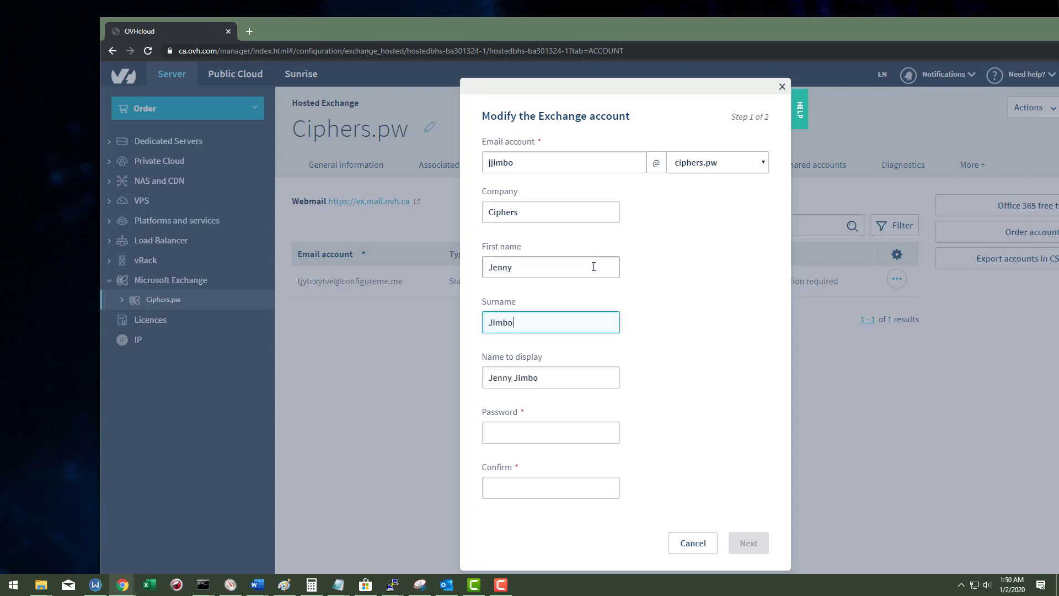
{"action": "left_click", "coordinate": [549, 430]}
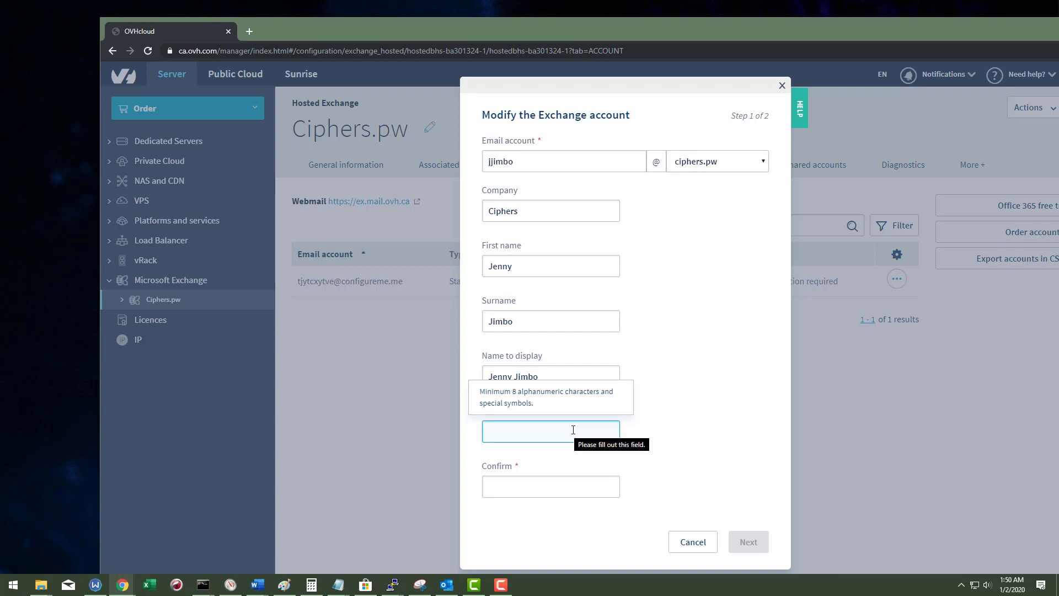
{"action": "type", "text": "••••••••••"}
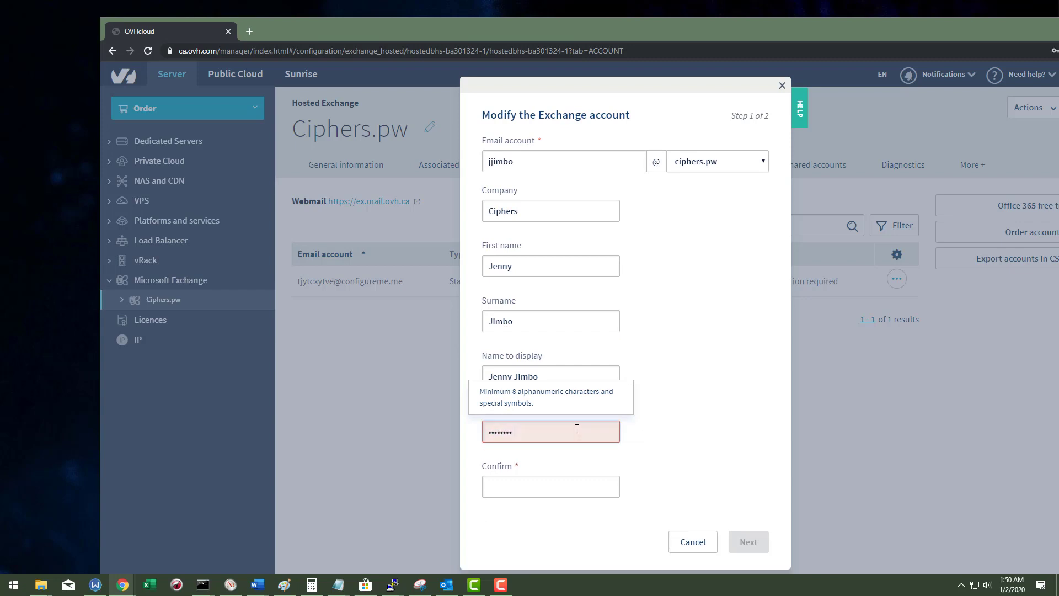
{"action": "key", "text": "Tab"}
{"action": "type", "text": "••••"}
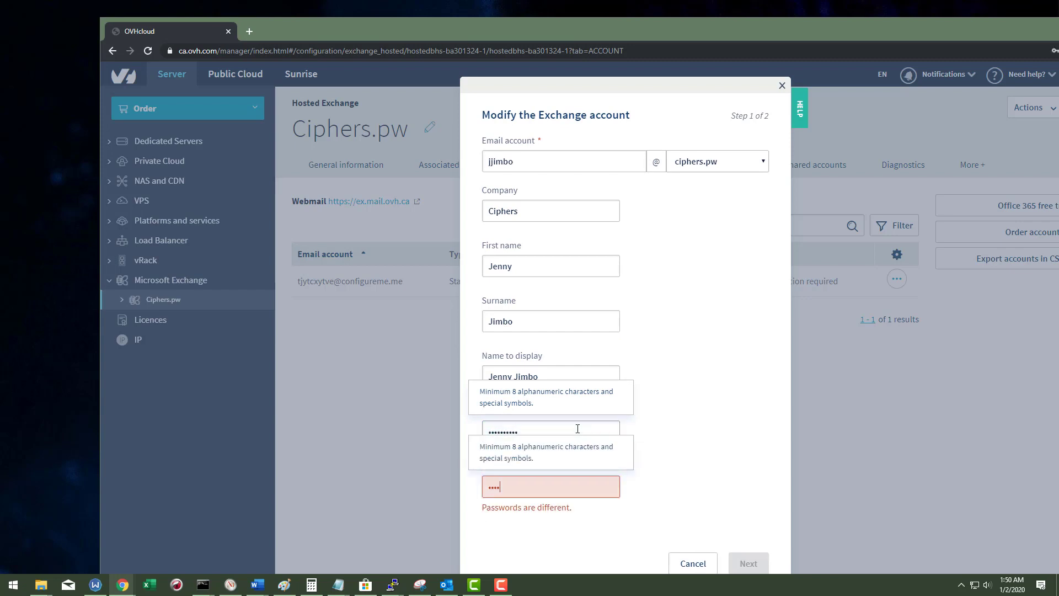
{"action": "type", "text": "••••••"}
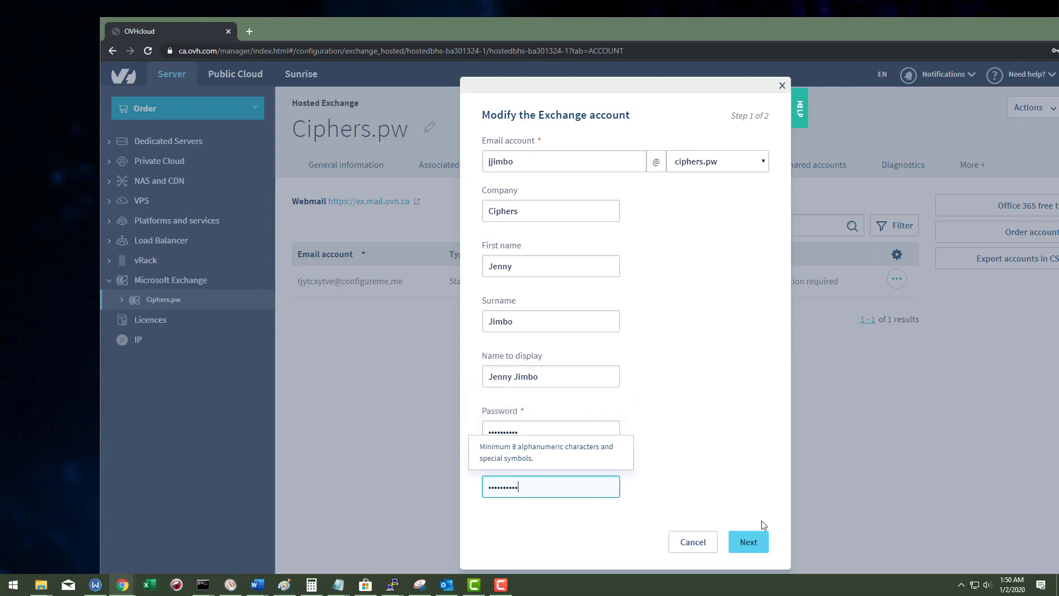
{"action": "left_click", "coordinate": [755, 549]}
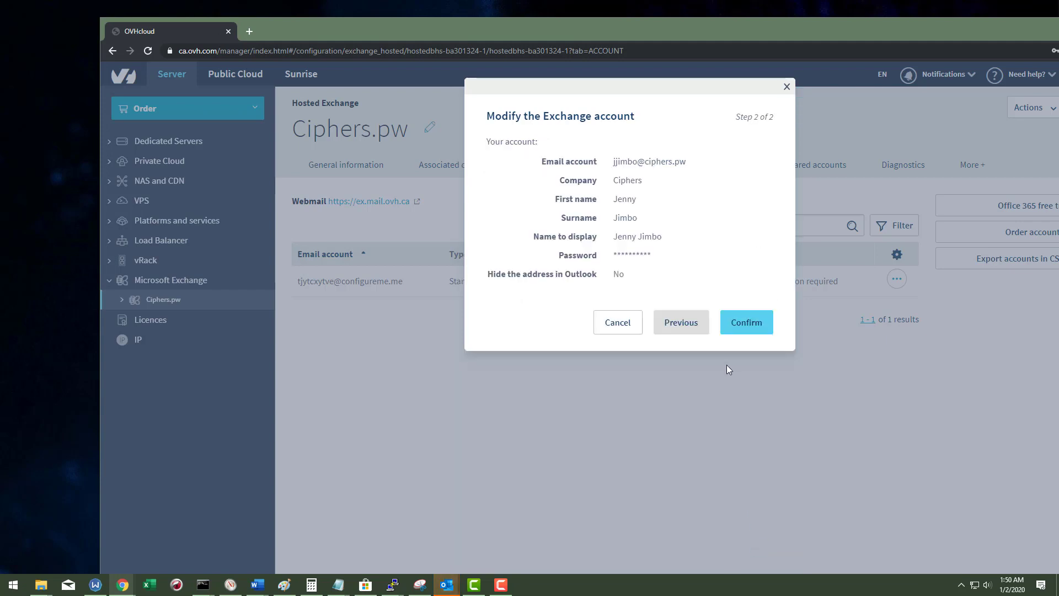
Step: Confirm the Exchange account modification, then view the empty Groups list
{"action": "left_click", "coordinate": [748, 324]}
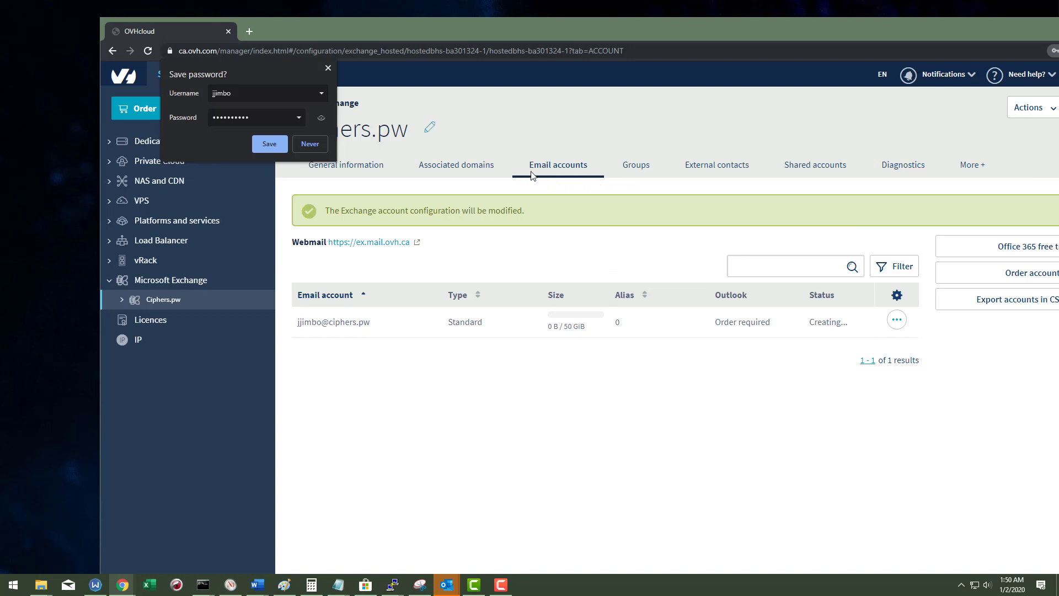
{"action": "left_click", "coordinate": [637, 170]}
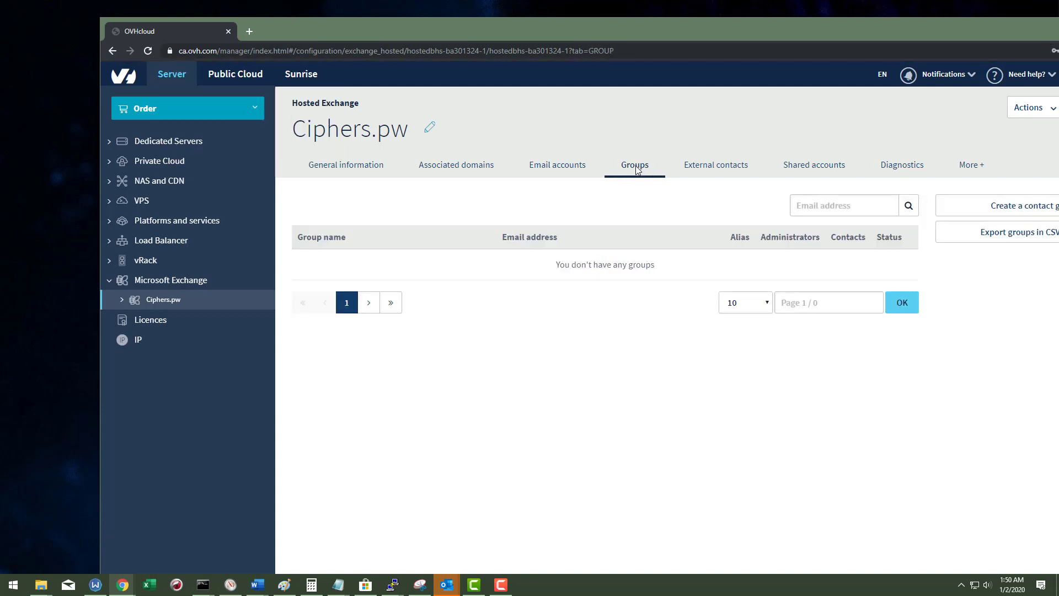
{"action": "left_click", "coordinate": [1014, 212]}
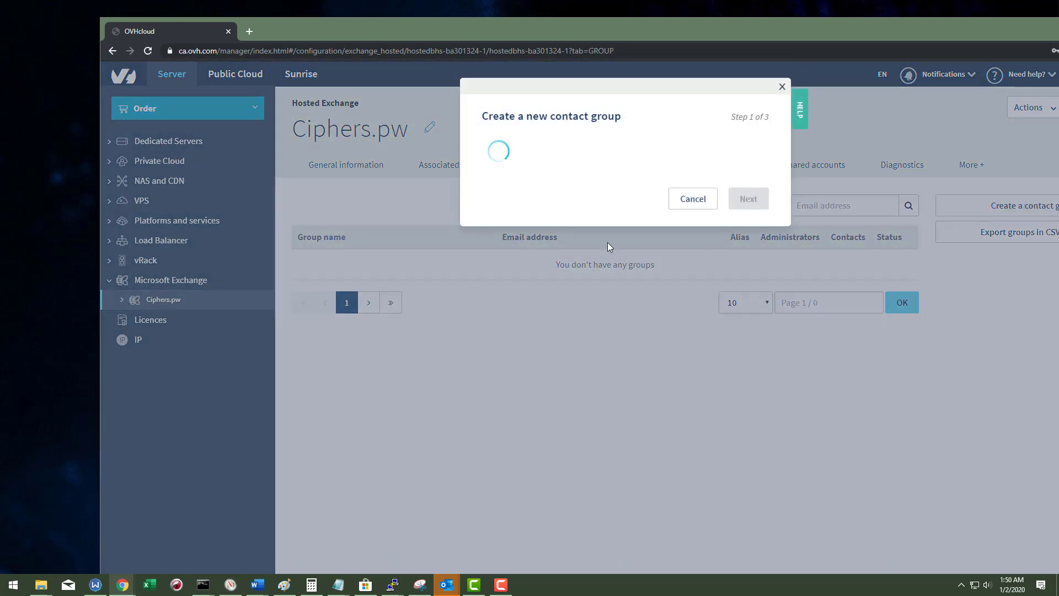
{"action": "left_click", "coordinate": [555, 182]}
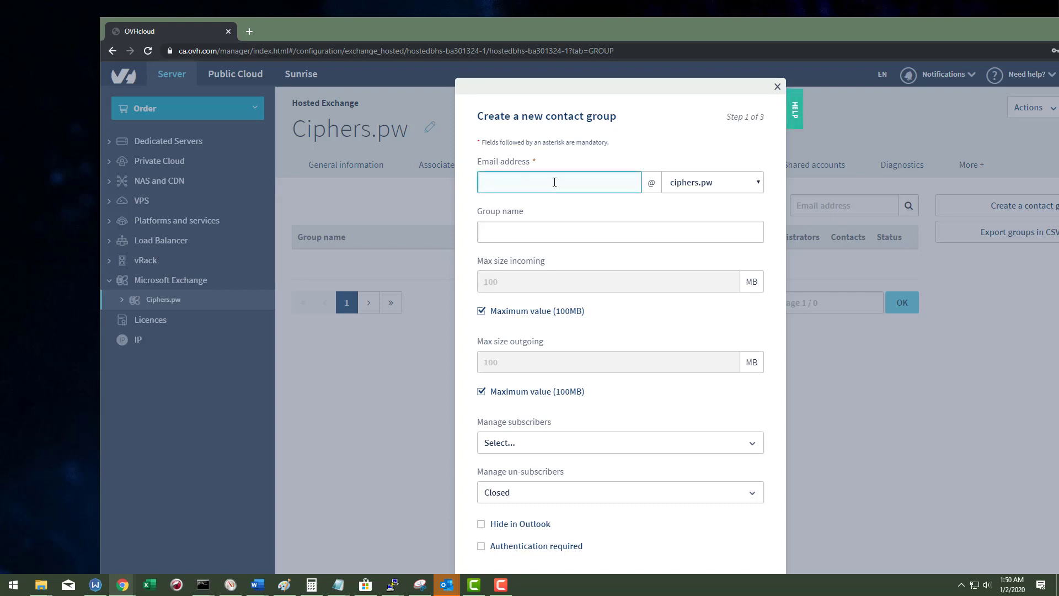
{"action": "left_click", "coordinate": [698, 188]}
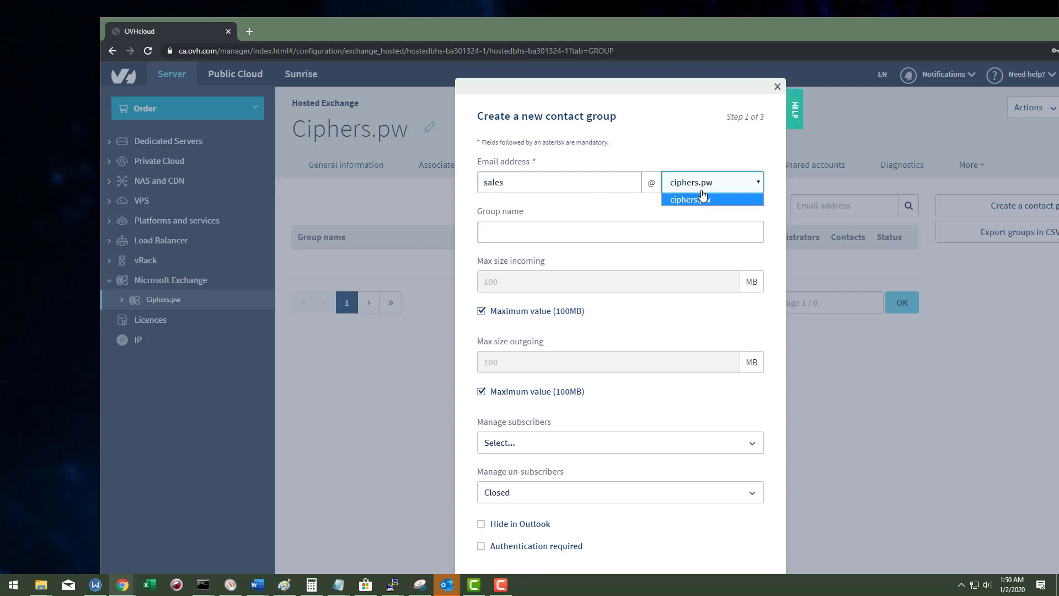
{"action": "left_click", "coordinate": [692, 202]}
{"action": "left_click", "coordinate": [605, 228]}
{"action": "type", "text": "Sales"}
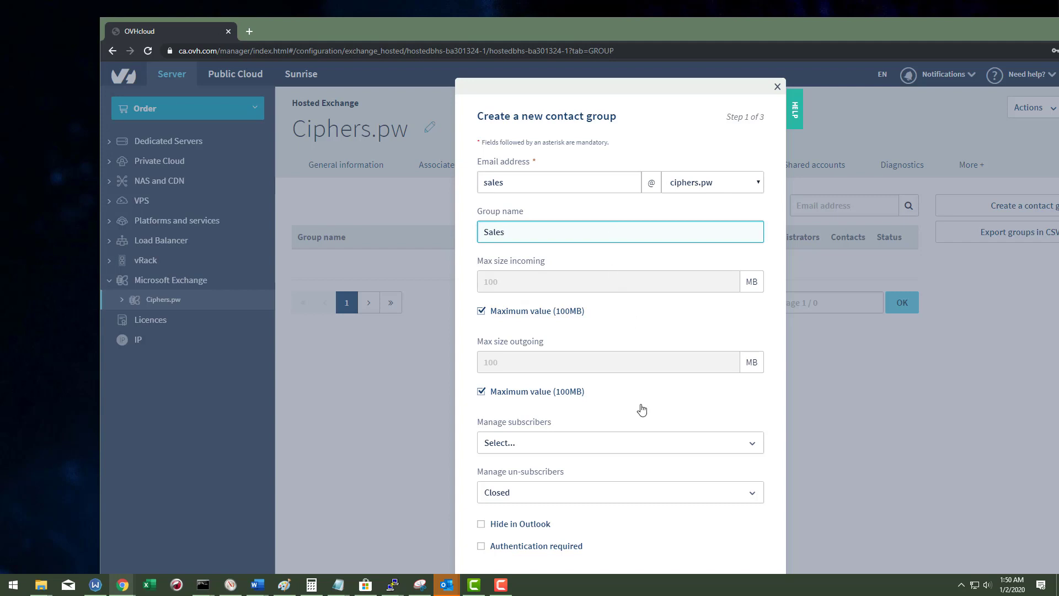
{"action": "scroll", "coordinate": [634, 408], "scroll_direction": "down", "scroll_amount": 1}
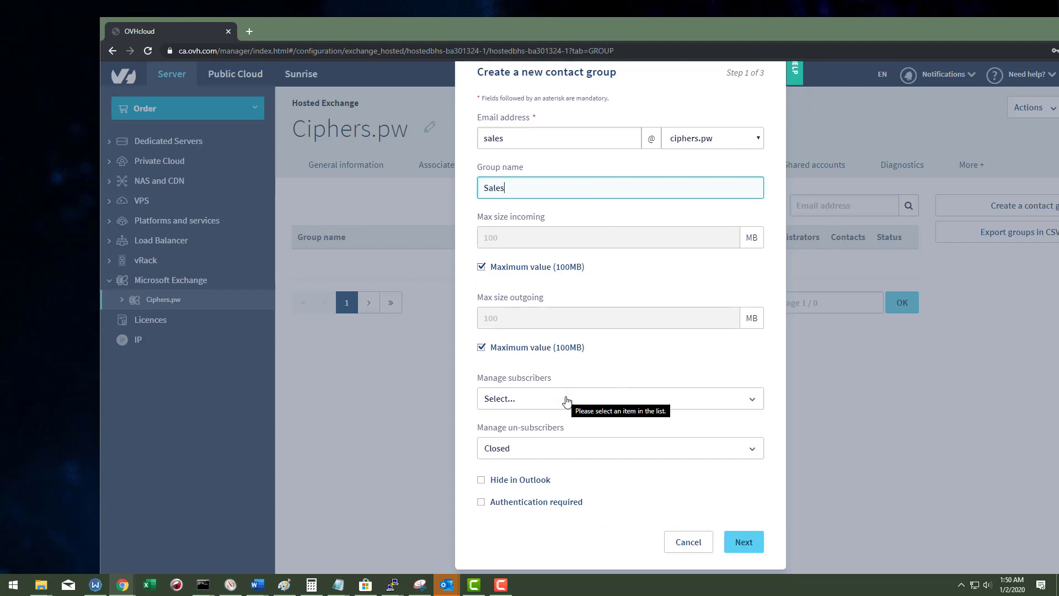
{"action": "left_click", "coordinate": [566, 400]}
{"action": "left_click", "coordinate": [524, 437]}
{"action": "left_click", "coordinate": [516, 448]}
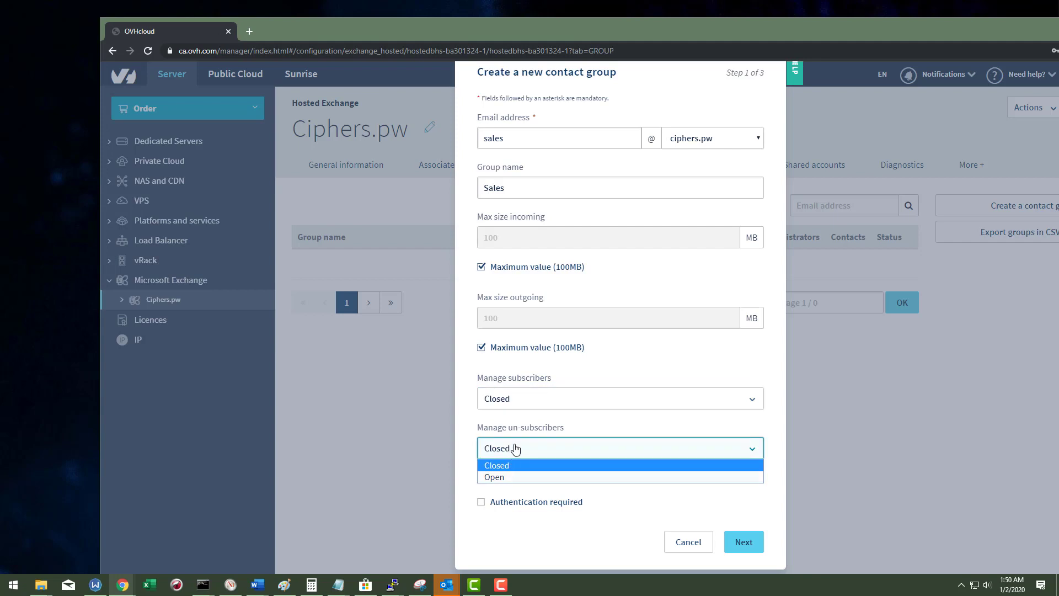
{"action": "left_click", "coordinate": [516, 448]}
{"action": "scroll", "coordinate": [624, 502], "scroll_direction": "up", "scroll_amount": 1}
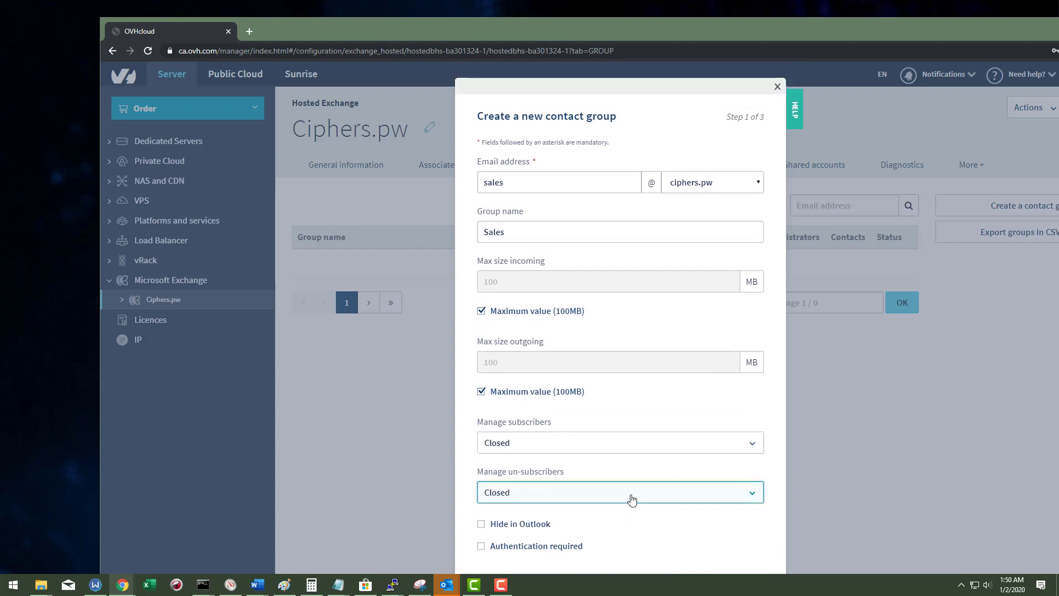
{"action": "scroll", "coordinate": [651, 480], "scroll_direction": "down", "scroll_amount": 1}
Step: Add the existing account as the group's member and confirm creating the Sales group
{"action": "left_click", "coordinate": [743, 542]}
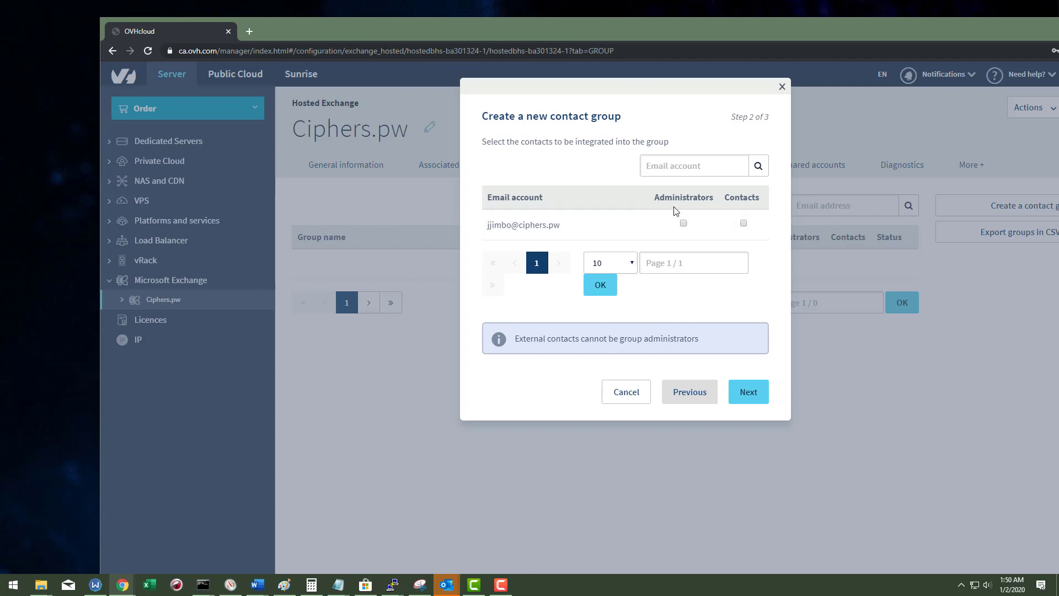
{"action": "left_click", "coordinate": [744, 223]}
{"action": "left_click", "coordinate": [755, 397]}
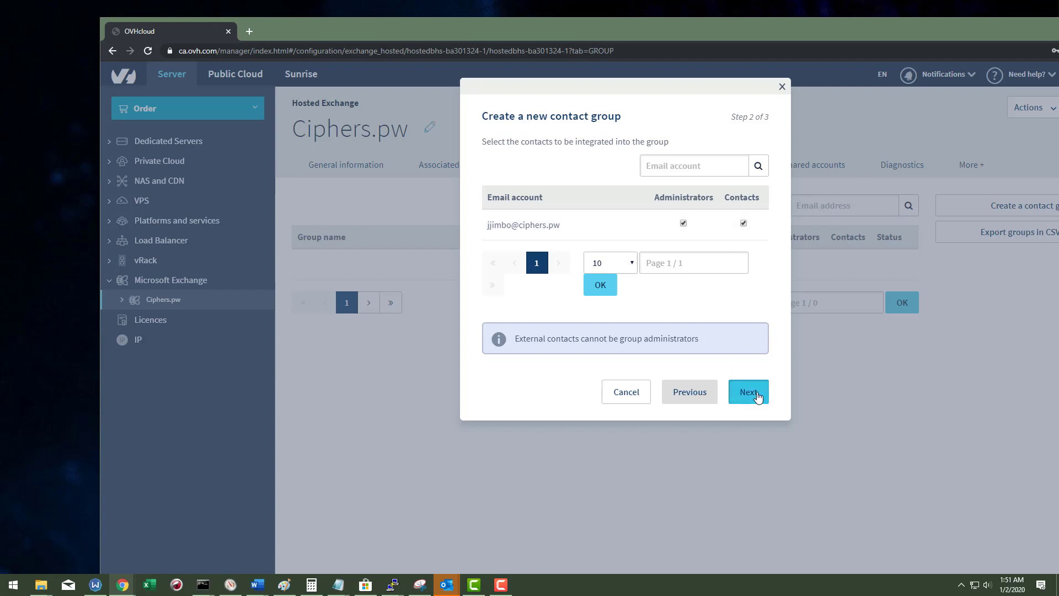
{"action": "left_click", "coordinate": [743, 323]}
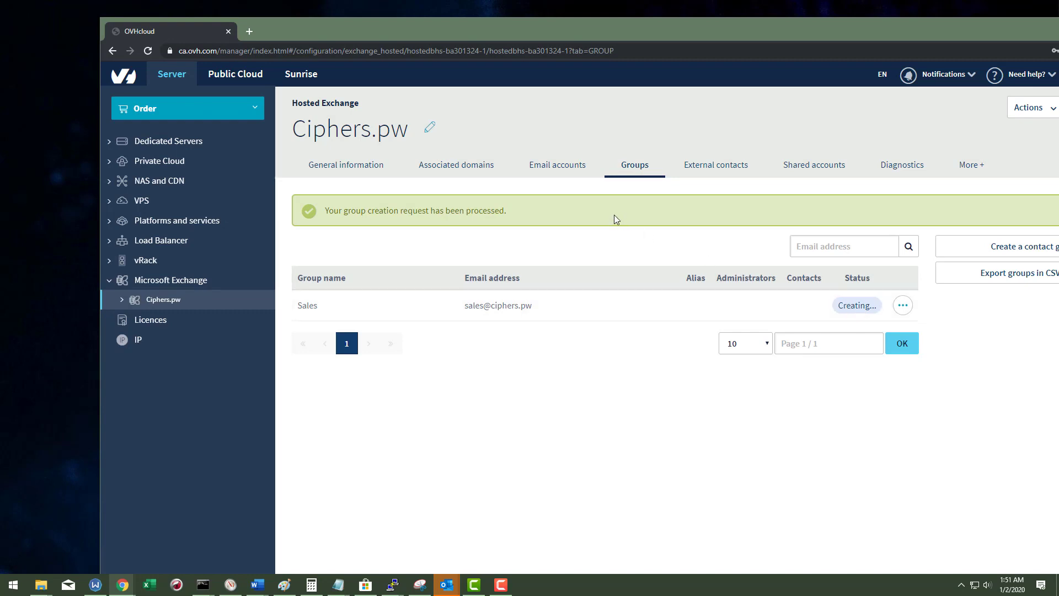
Step: Check the account and the Sales group status, ending on the Email accounts list
{"action": "left_click", "coordinate": [555, 166]}
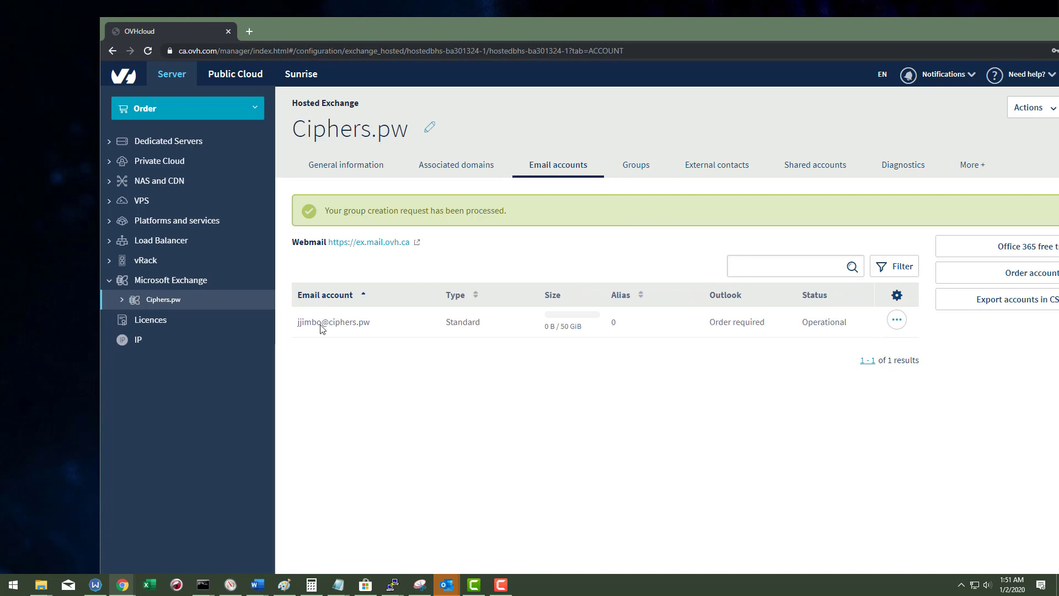
{"action": "triple_click", "coordinate": [342, 334]}
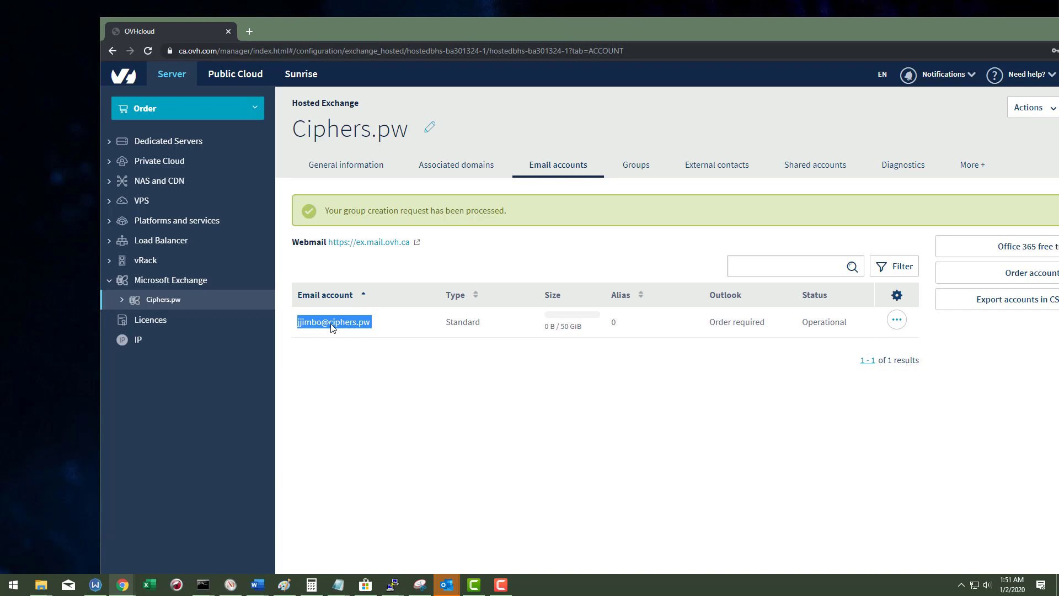
{"action": "left_click", "coordinate": [333, 326]}
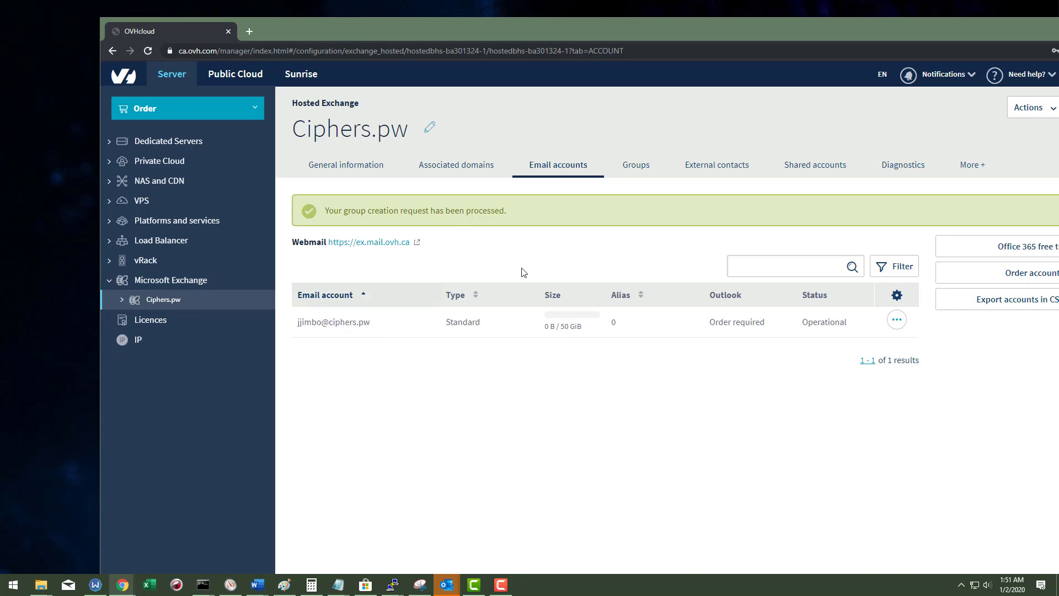
{"action": "left_click", "coordinate": [638, 172]}
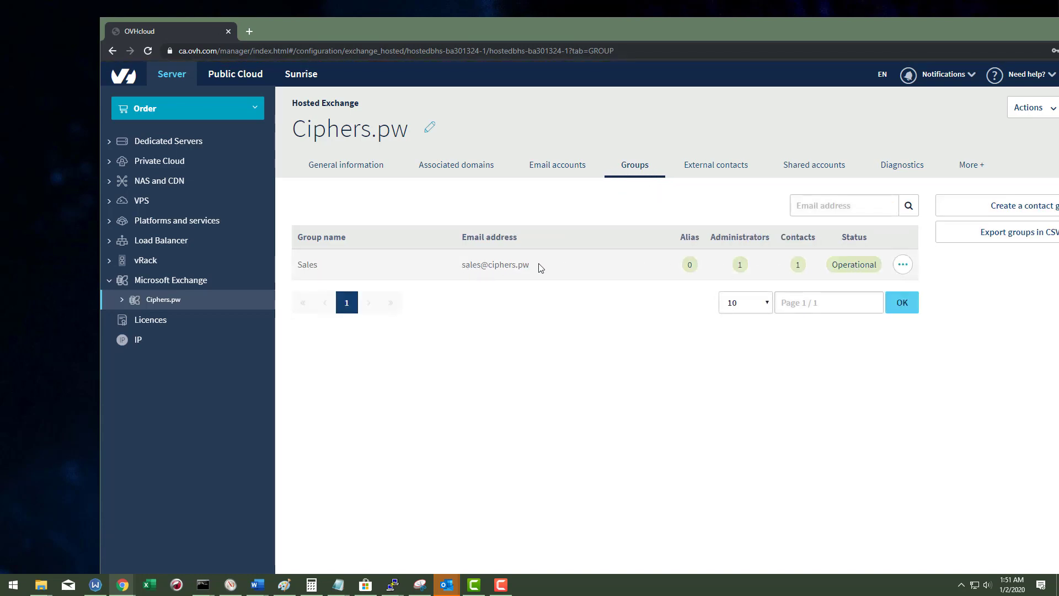
{"action": "left_click", "coordinate": [566, 165]}
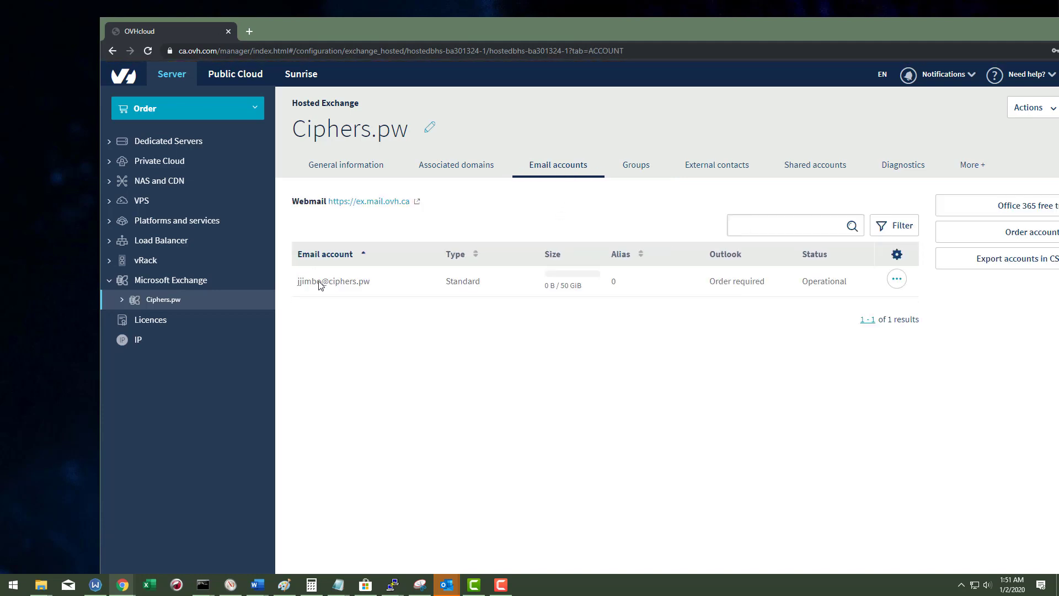
Step: Review the Sales group's member settings and discard the member change
{"action": "left_click", "coordinate": [635, 175]}
{"action": "left_click", "coordinate": [901, 265]}
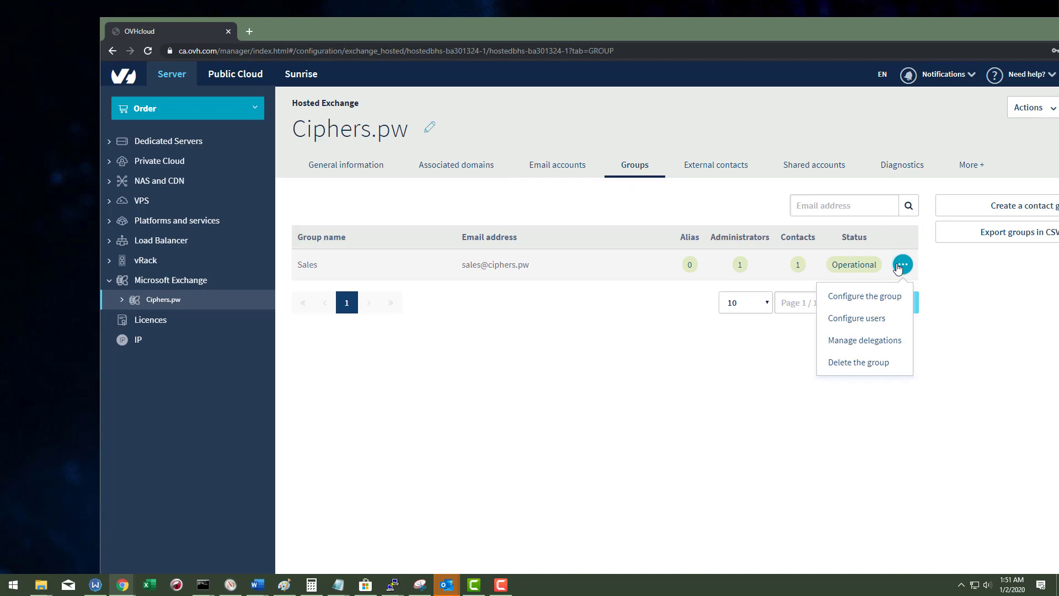
{"action": "left_click", "coordinate": [864, 322]}
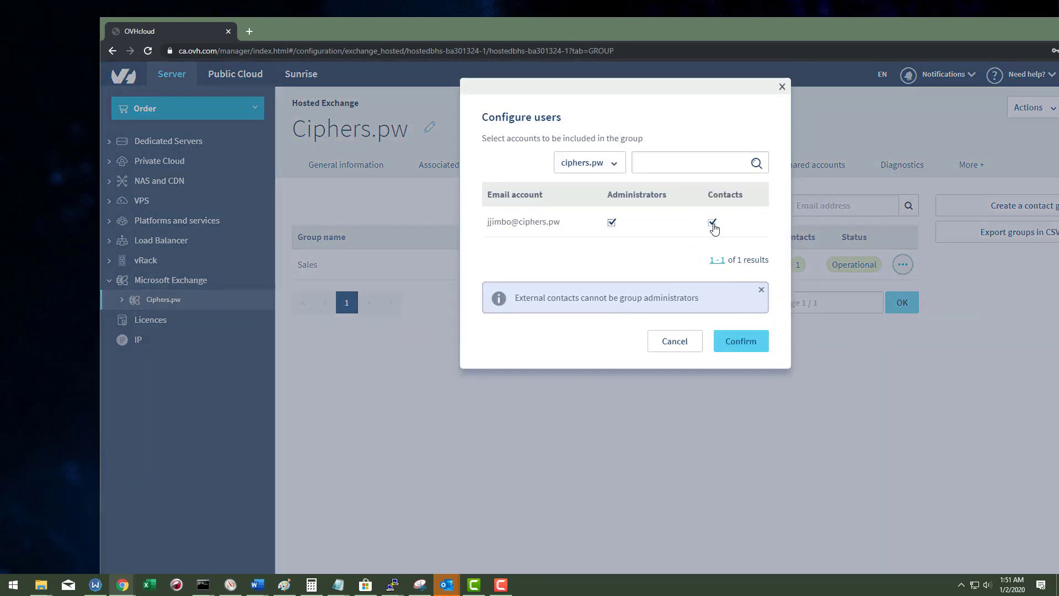
{"action": "left_click", "coordinate": [712, 223]}
{"action": "left_click", "coordinate": [674, 341]}
Step: Inspect the Sales group's size limits, keep the 100MB incoming maximum, close unsaved, and open delegations
{"action": "left_click", "coordinate": [903, 264]}
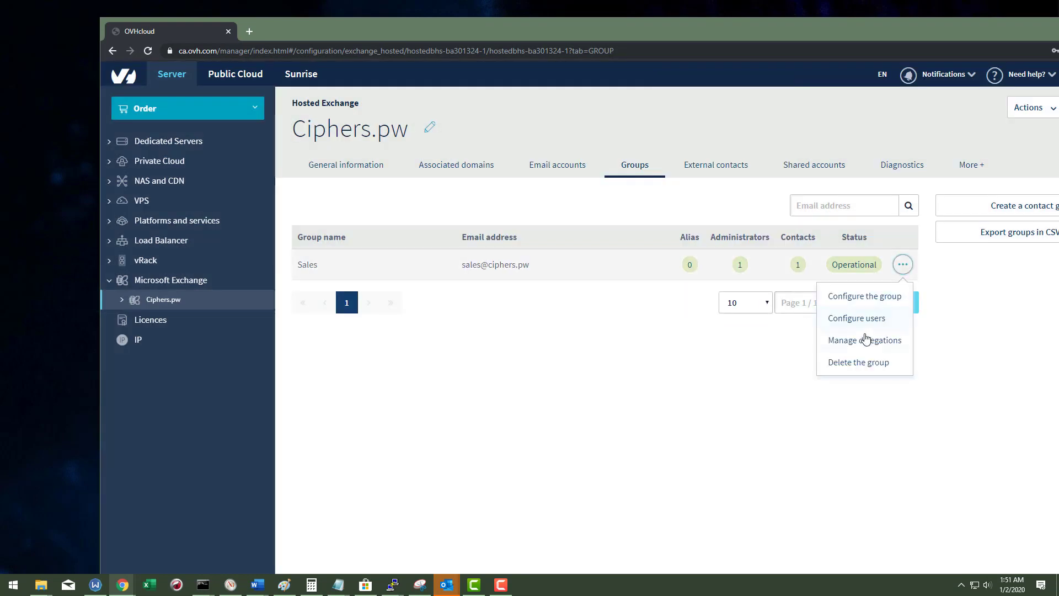
{"action": "left_click", "coordinate": [866, 298]}
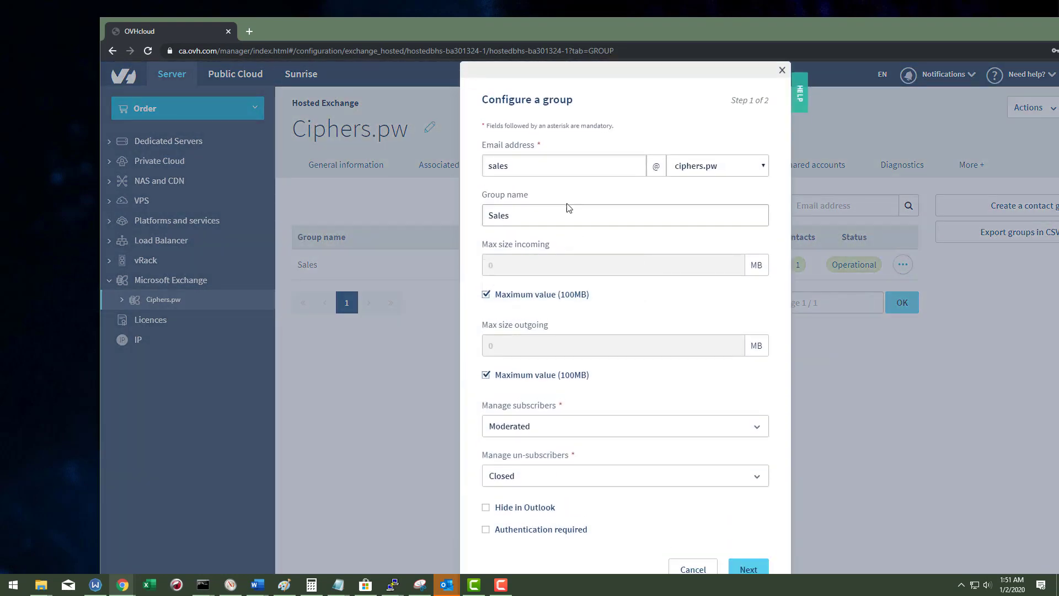
{"action": "scroll", "coordinate": [596, 249], "scroll_direction": "down", "scroll_amount": 1}
{"action": "left_click", "coordinate": [527, 267]}
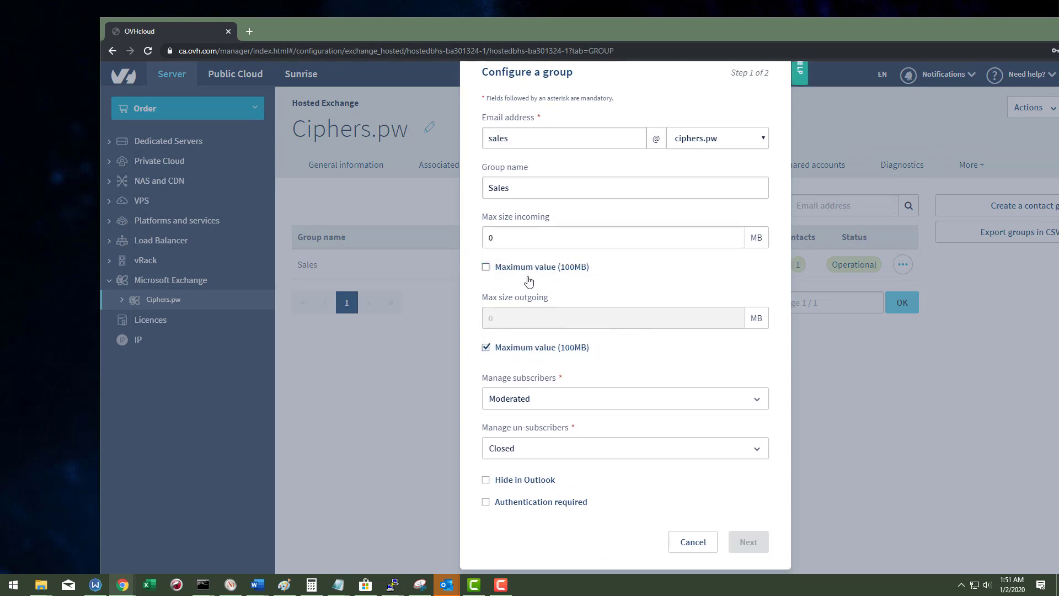
{"action": "left_click", "coordinate": [541, 236]}
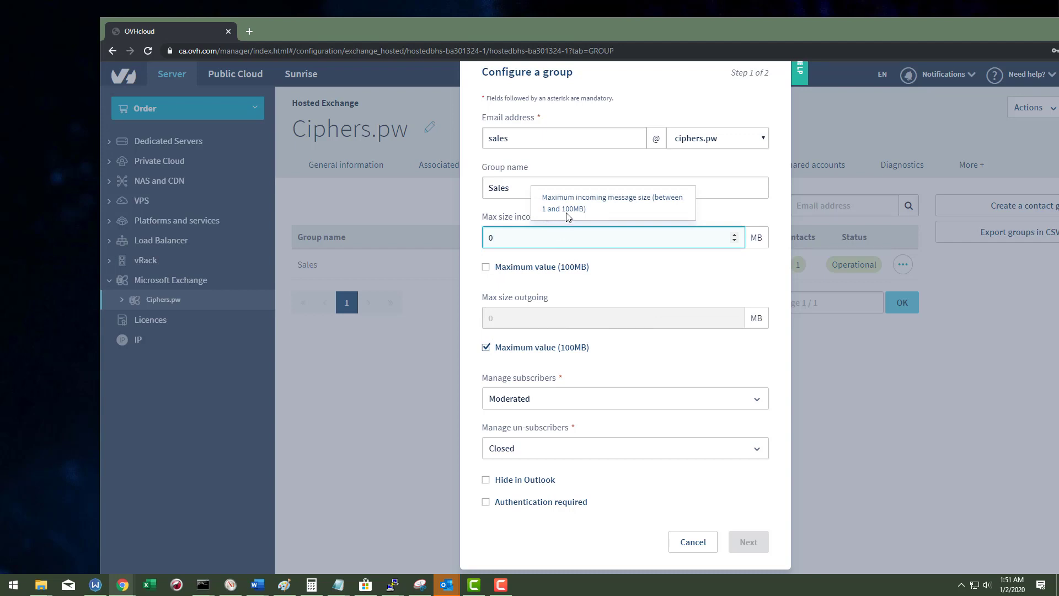
{"action": "left_click", "coordinate": [520, 269]}
{"action": "scroll", "coordinate": [521, 270], "scroll_direction": "up", "scroll_amount": 1}
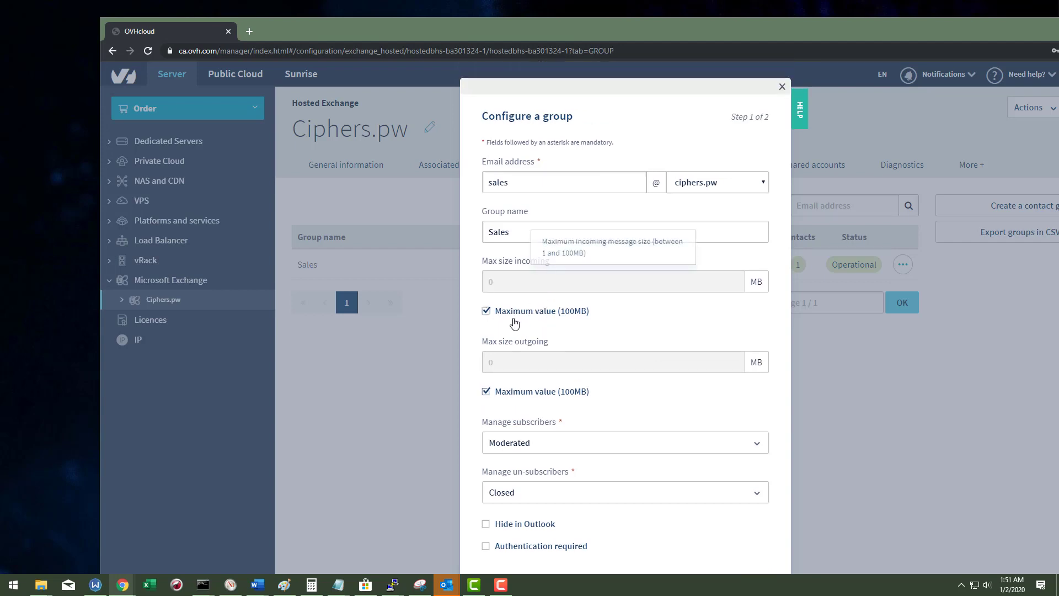
{"action": "left_click", "coordinate": [781, 88]}
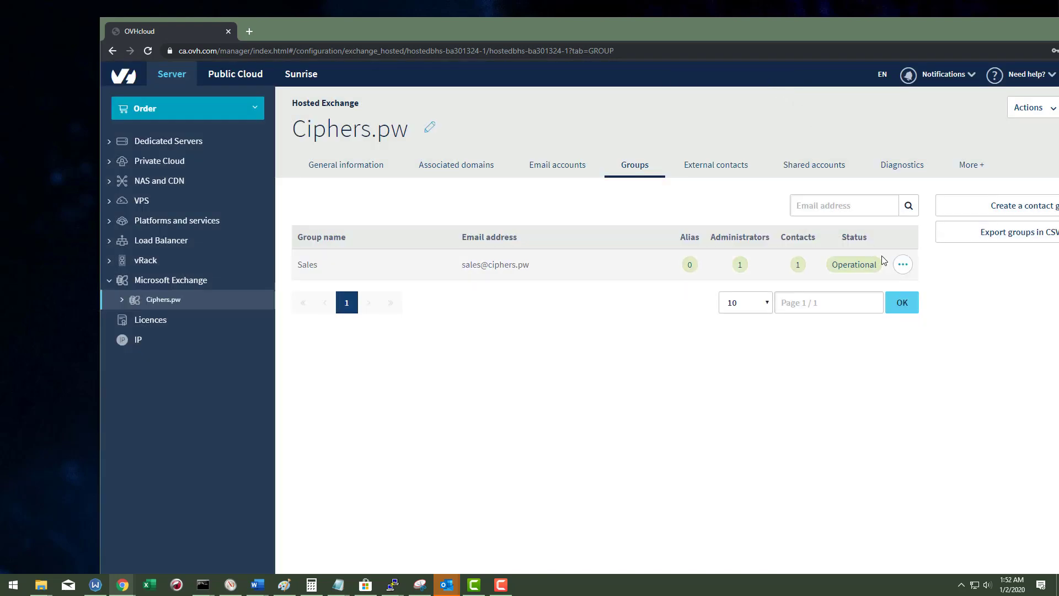
{"action": "left_click", "coordinate": [902, 265]}
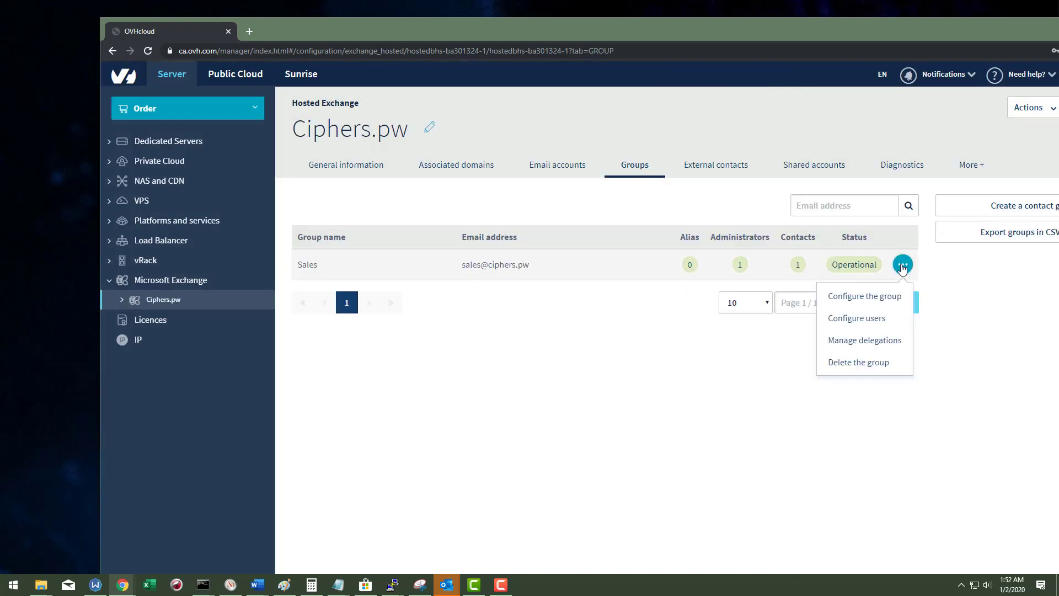
{"action": "left_click", "coordinate": [869, 341]}
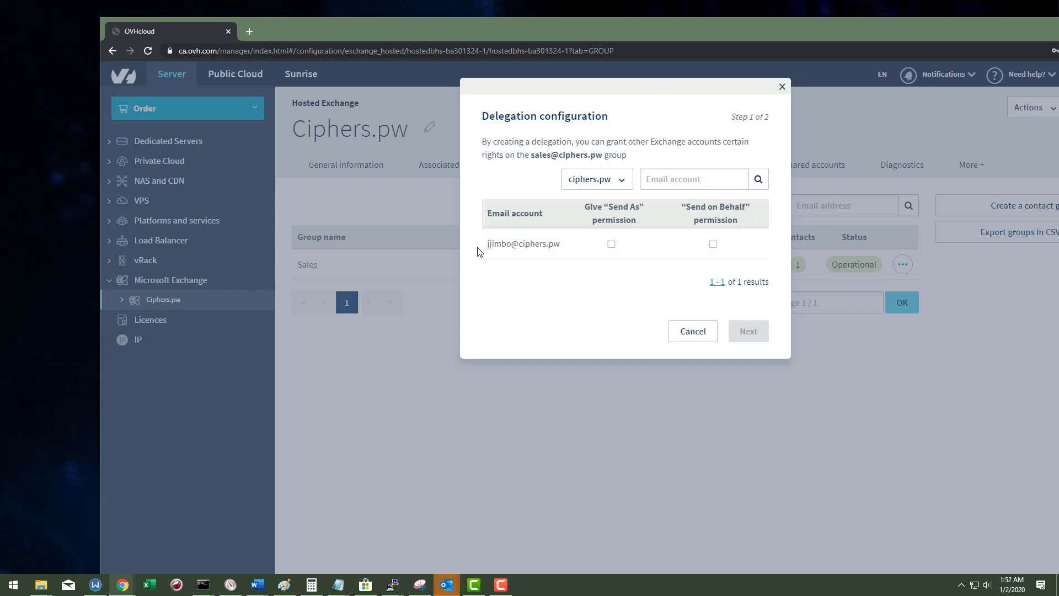
Step: Grant the account Send on Behalf rights on the Sales group
{"action": "left_click", "coordinate": [713, 244]}
{"action": "left_click", "coordinate": [757, 336]}
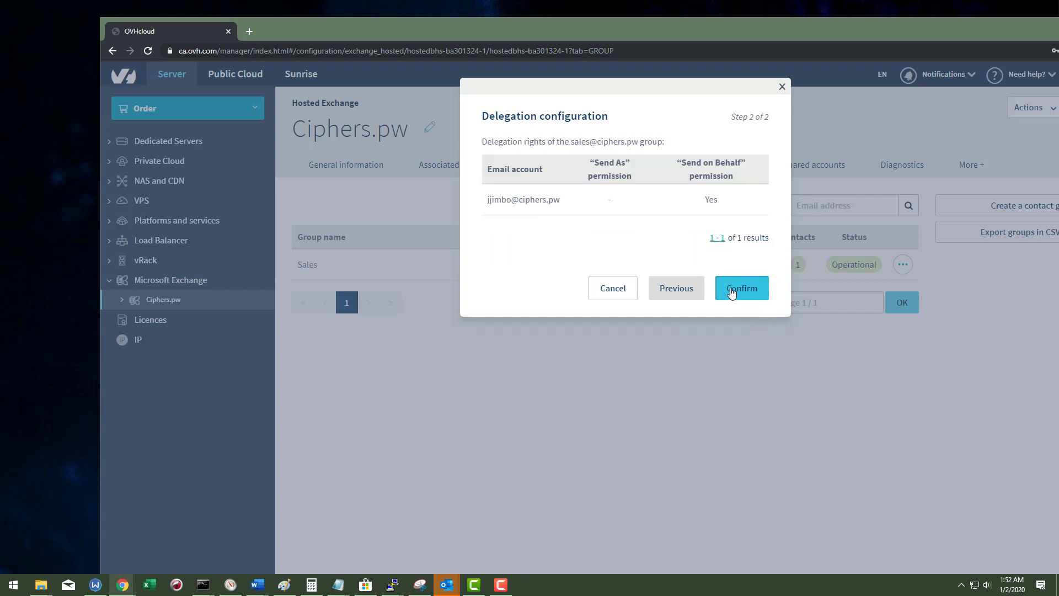
{"action": "left_click", "coordinate": [736, 291]}
Step: Revoke the Send on Behalf delegation again and reload the control panel
{"action": "left_click", "coordinate": [899, 306]}
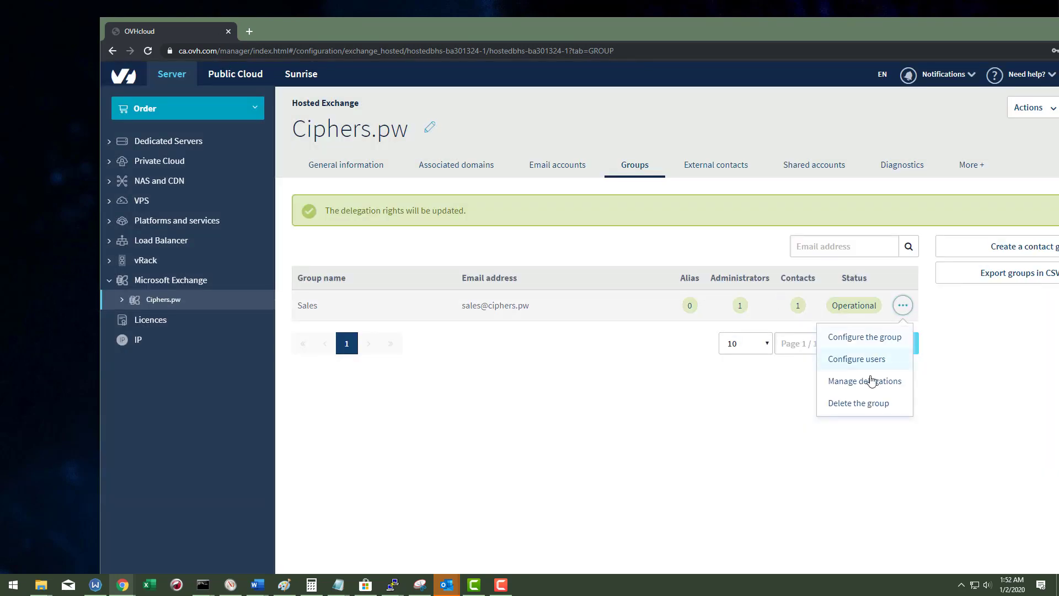
{"action": "left_click", "coordinate": [864, 377]}
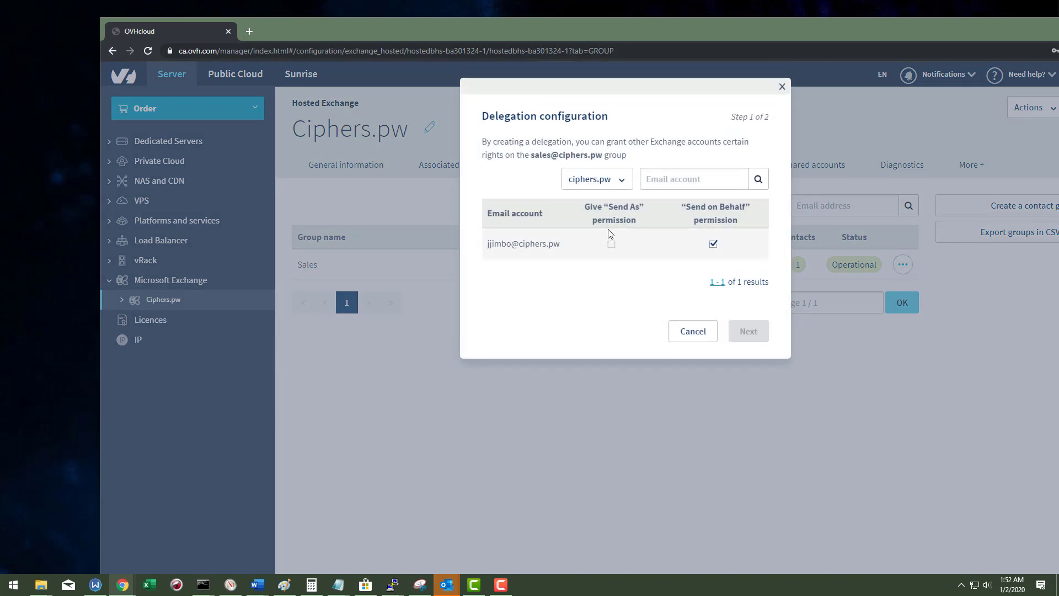
{"action": "left_click", "coordinate": [715, 245]}
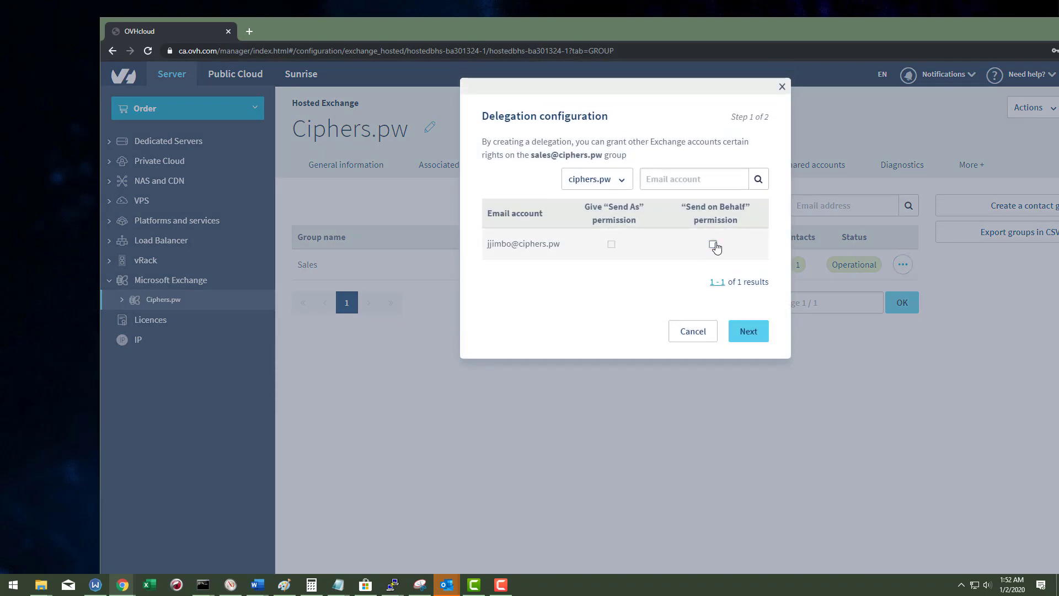
{"action": "mouse_move", "coordinate": [611, 243]}
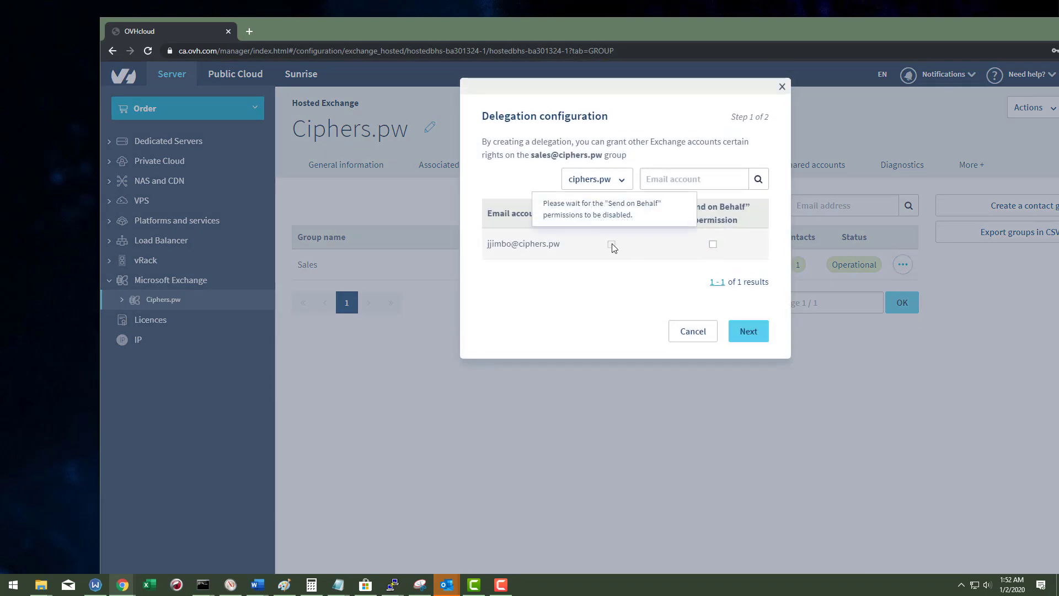
{"action": "left_click", "coordinate": [746, 332]}
{"action": "left_click", "coordinate": [746, 289]}
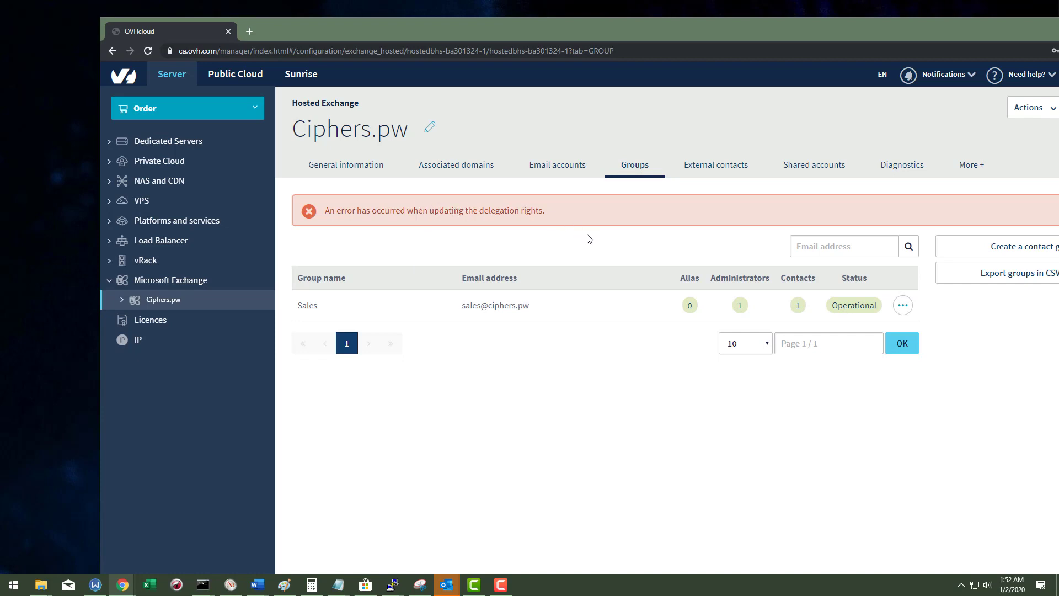
{"action": "left_click", "coordinate": [903, 305]}
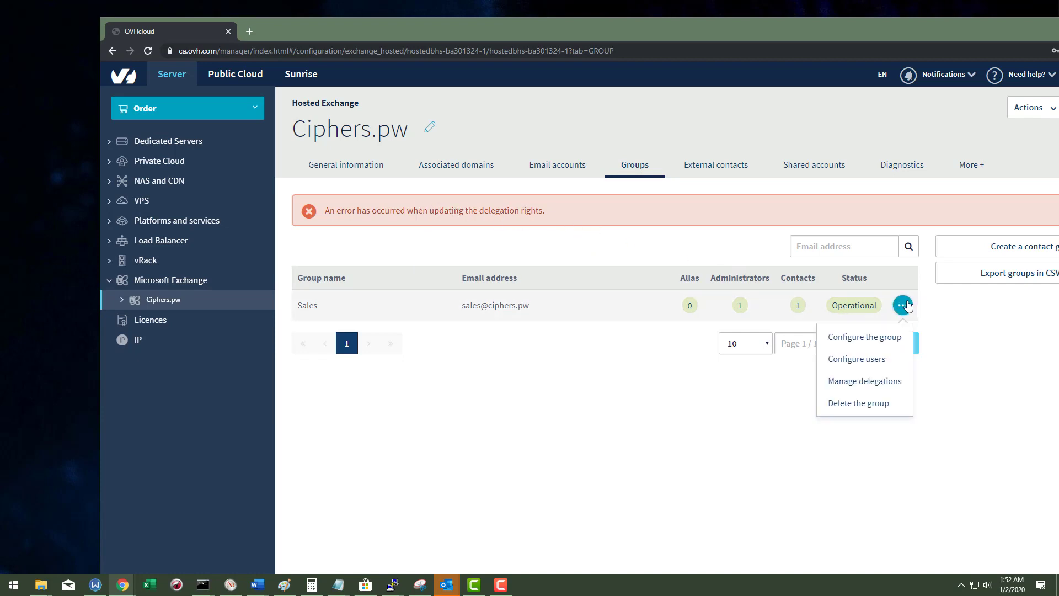
{"action": "left_click", "coordinate": [693, 397]}
{"action": "left_click", "coordinate": [148, 51]}
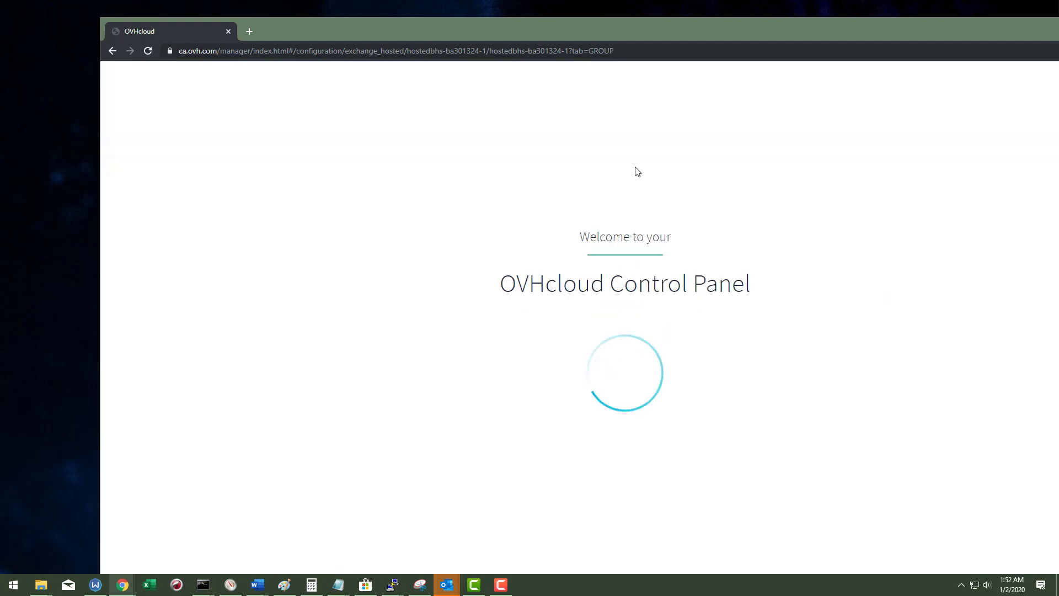
Step: Grant the account Send As rights on the Sales group
{"action": "triple_click", "coordinate": [637, 171]}
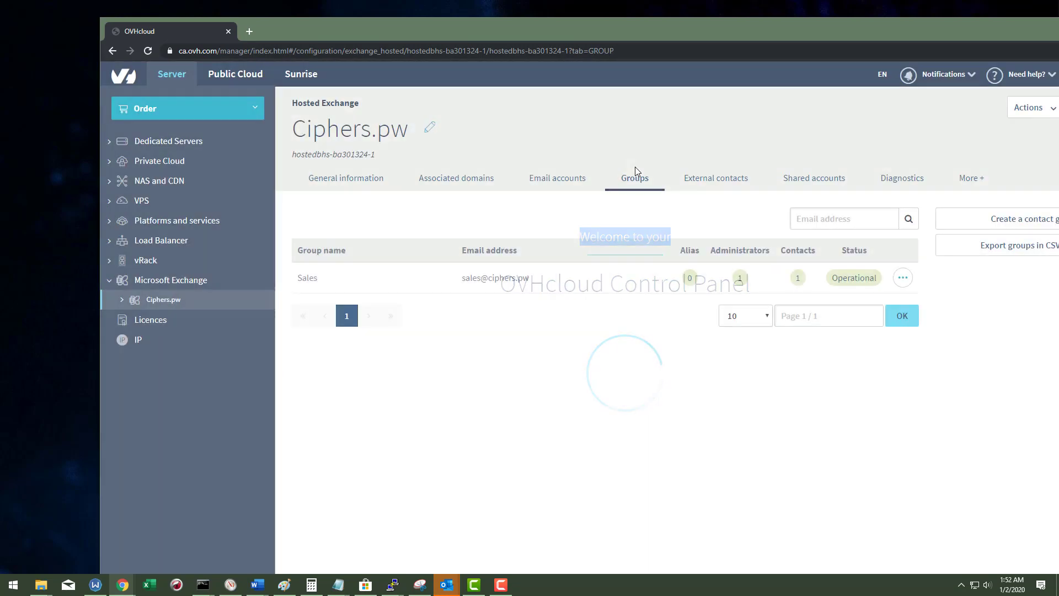
{"action": "left_click", "coordinate": [903, 278]}
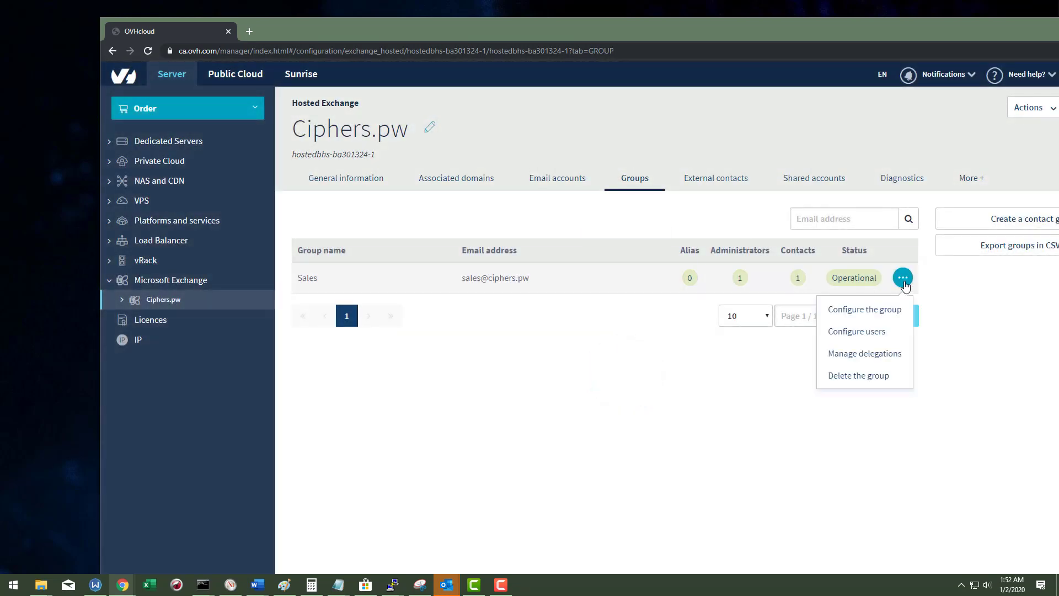
{"action": "left_click", "coordinate": [866, 355]}
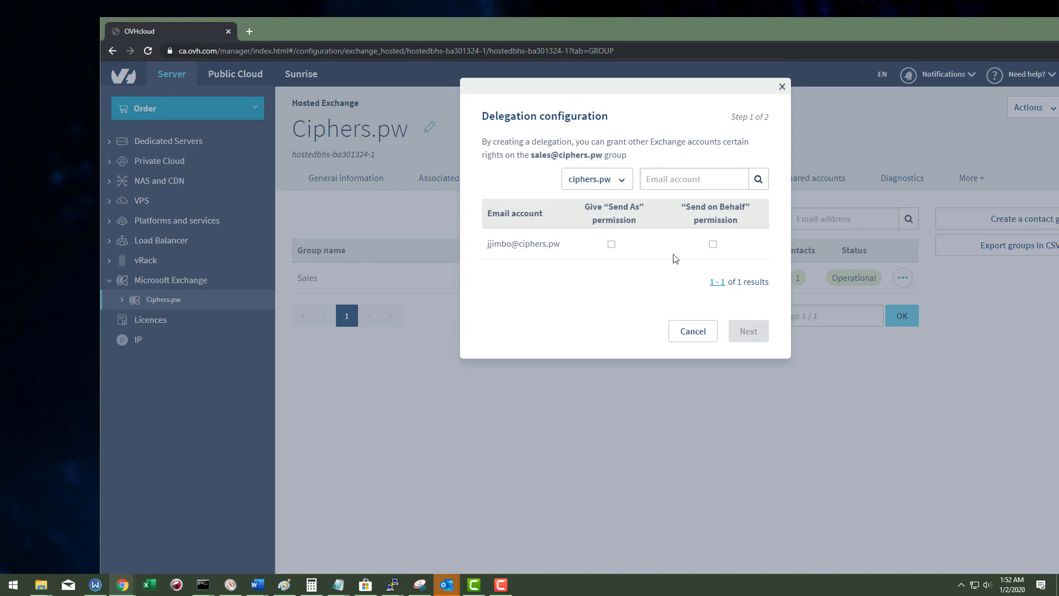
{"action": "left_click", "coordinate": [611, 245]}
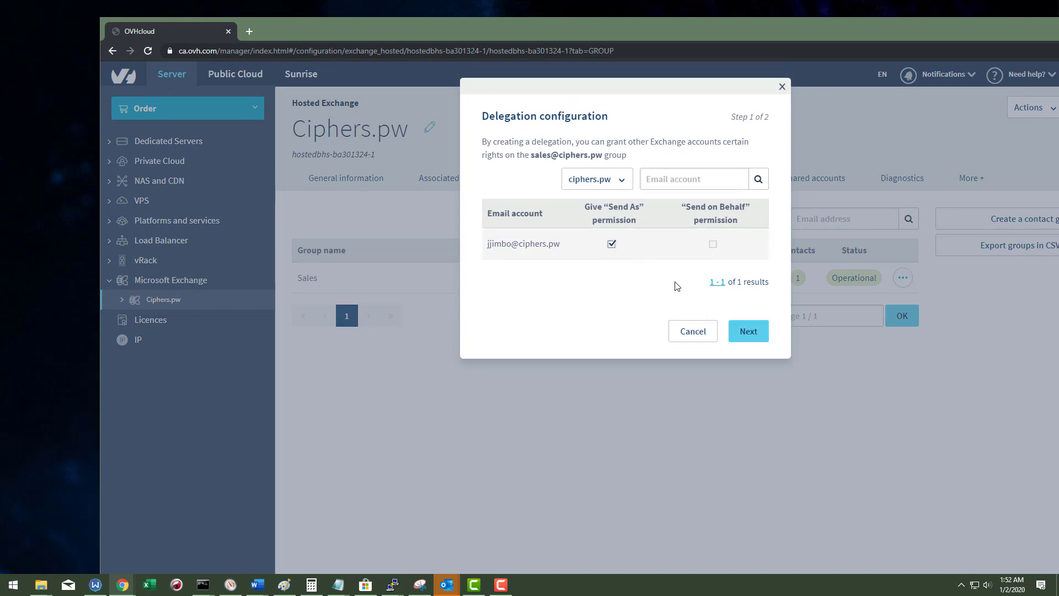
{"action": "left_click", "coordinate": [748, 333]}
{"action": "left_click", "coordinate": [739, 288]}
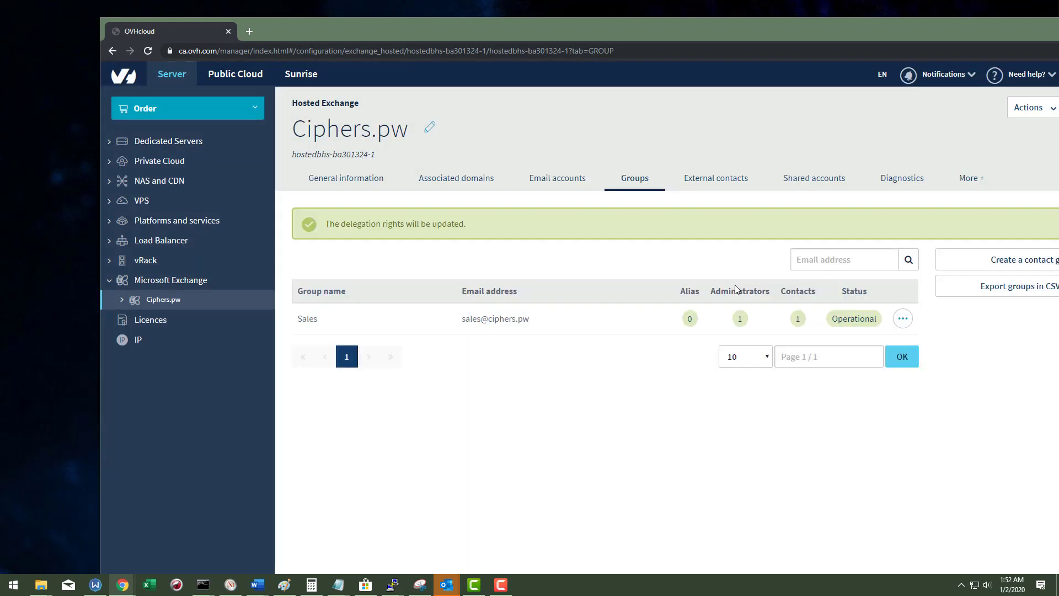
Step: Recheck the Sales delegation settings without changes and reload the page with F5
{"action": "left_click", "coordinate": [902, 320]}
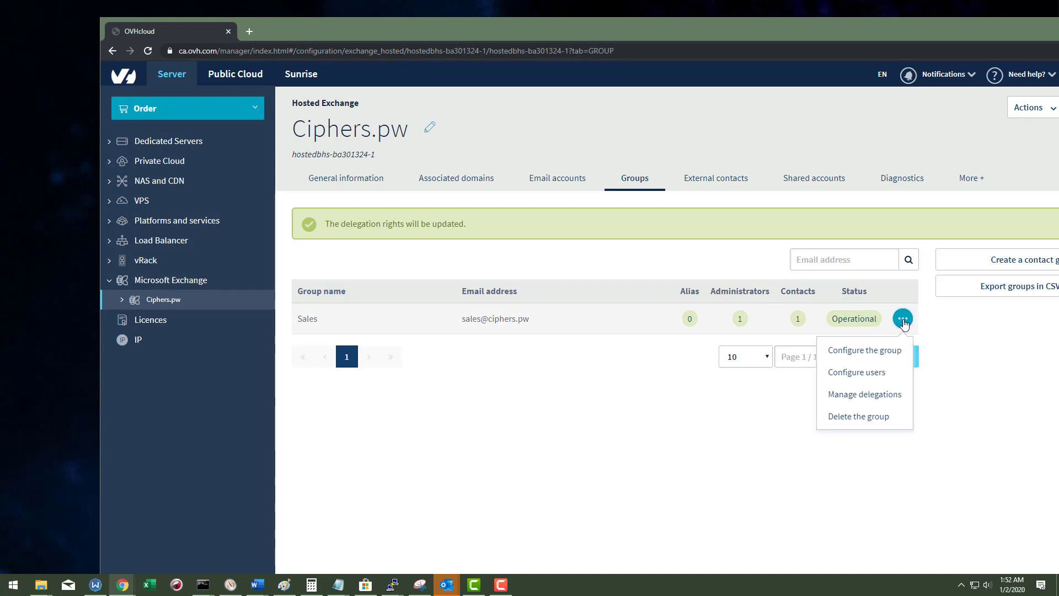
{"action": "left_click", "coordinate": [703, 437]}
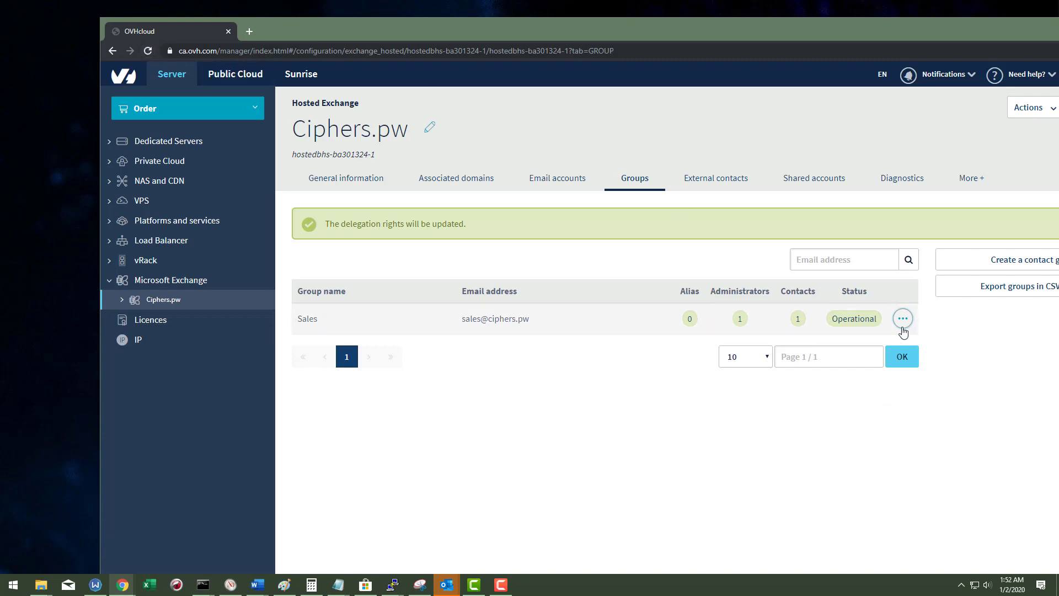
{"action": "left_click", "coordinate": [902, 320]}
{"action": "left_click", "coordinate": [864, 393]}
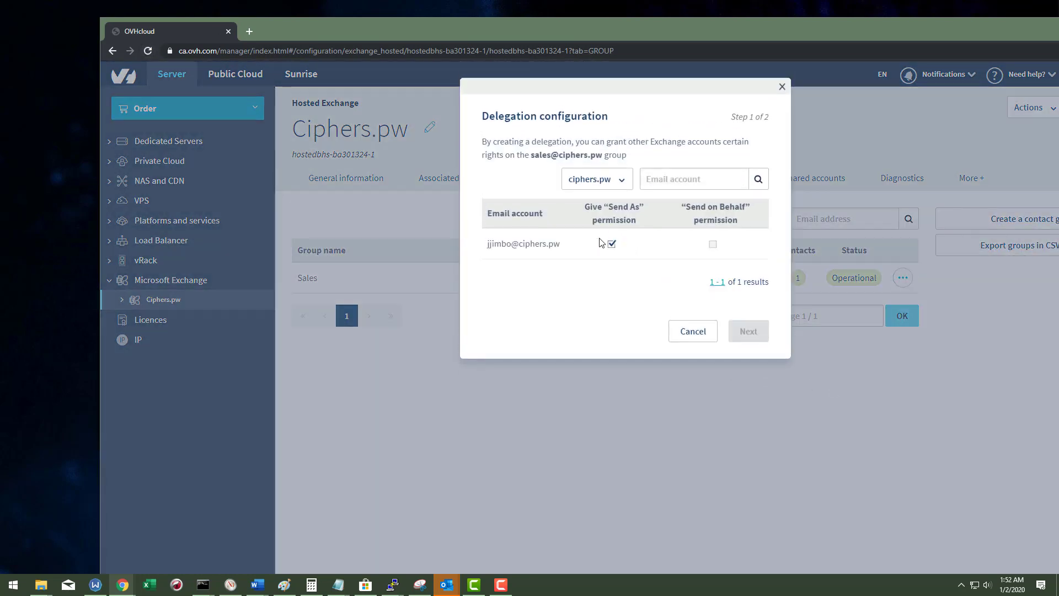
{"action": "left_click", "coordinate": [782, 87]}
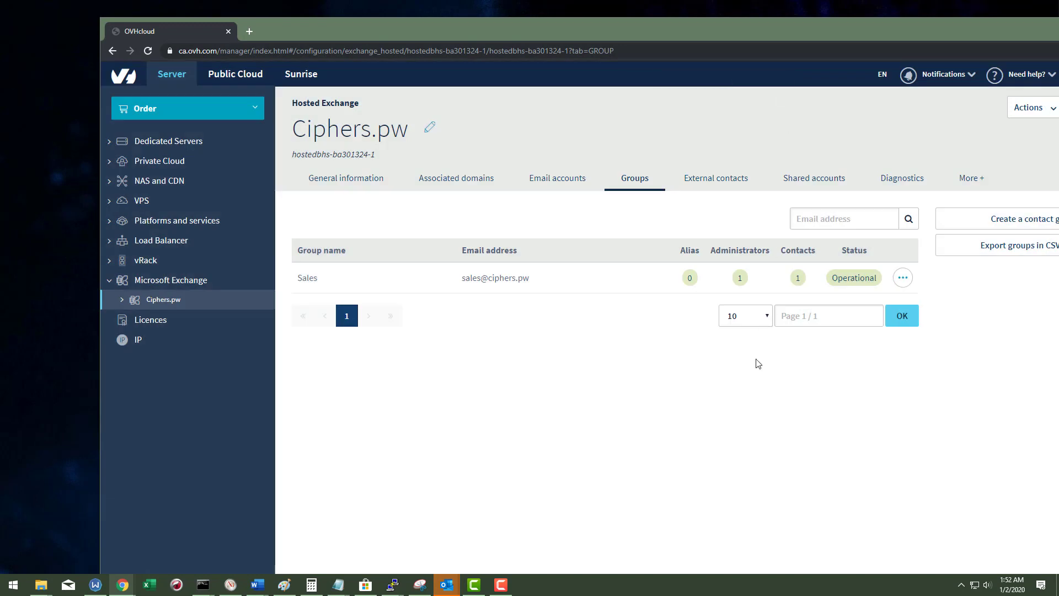
{"action": "key", "text": "F5"}
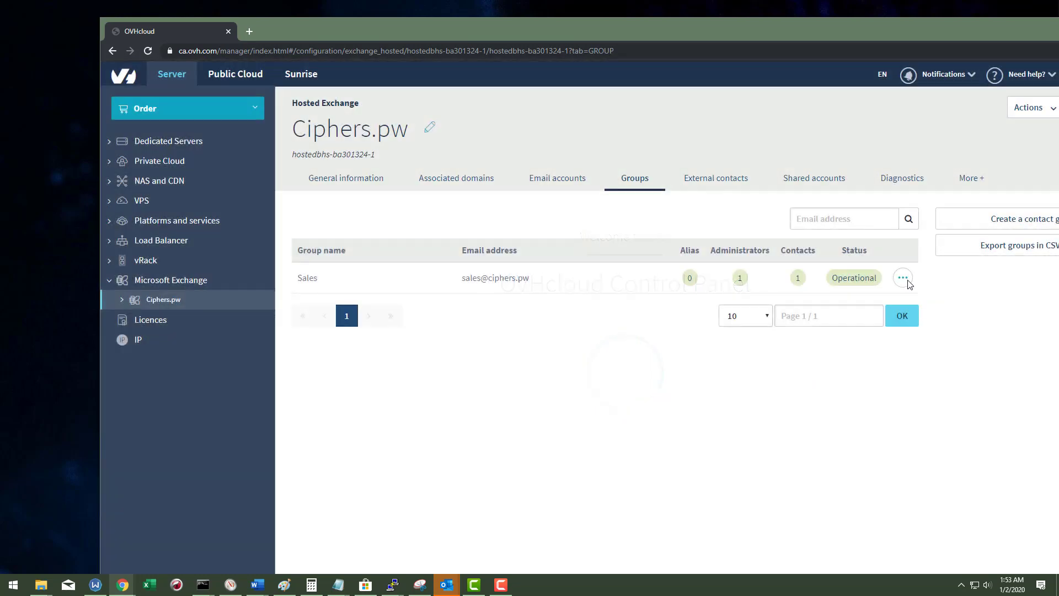
Step: Remove the account's Send As permission on the Sales group
{"action": "left_click", "coordinate": [905, 281]}
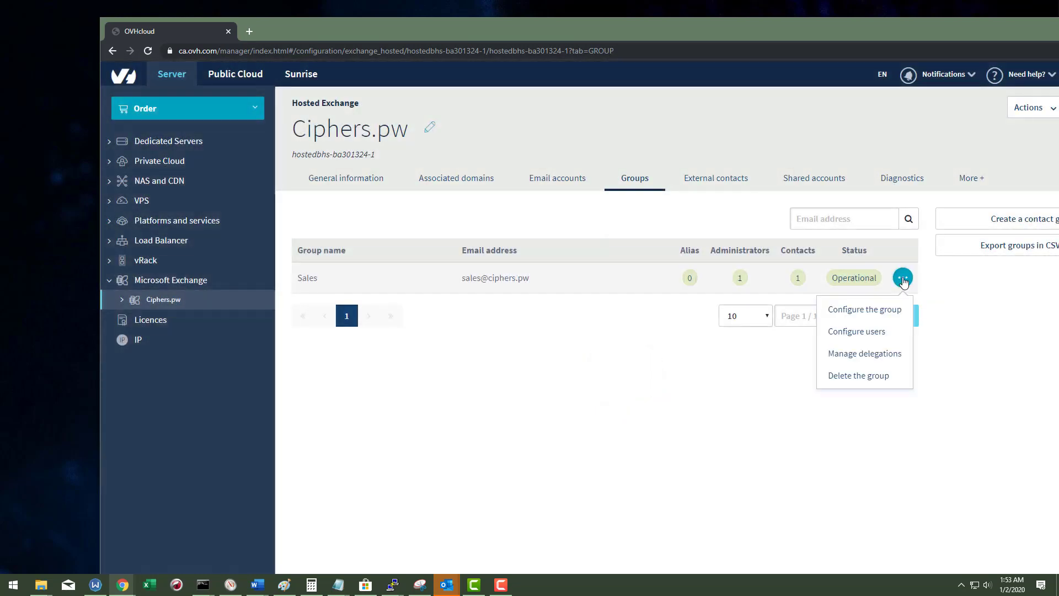
{"action": "left_click", "coordinate": [904, 420]}
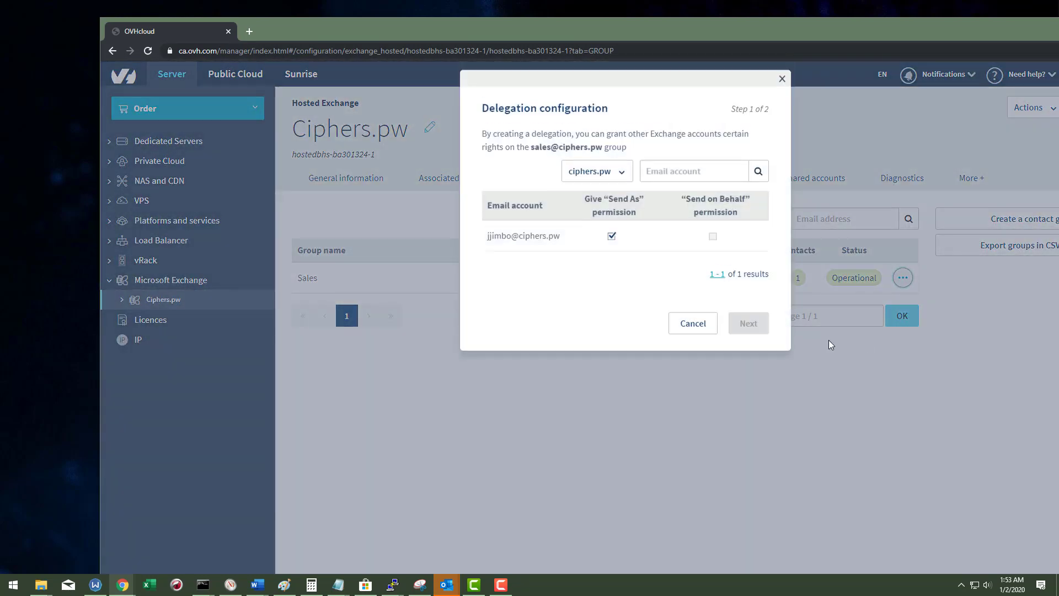
{"action": "left_click", "coordinate": [610, 246]}
{"action": "left_click", "coordinate": [749, 331]}
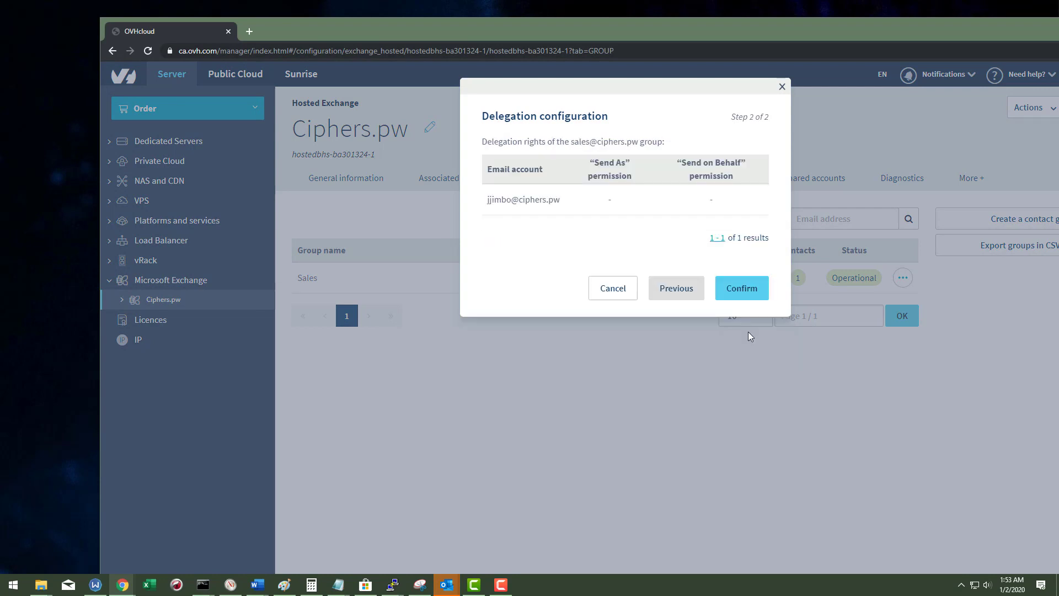
{"action": "left_click", "coordinate": [745, 289]}
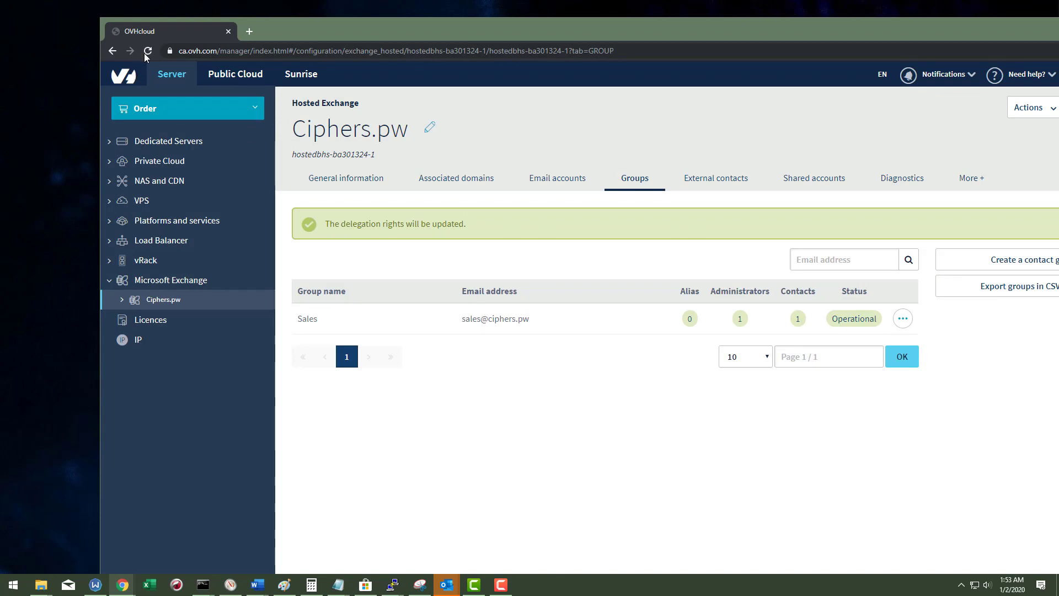
Step: Grant the account Send on Behalf permission on the Sales group instead
{"action": "left_click", "coordinate": [903, 318]}
{"action": "left_click", "coordinate": [871, 393]}
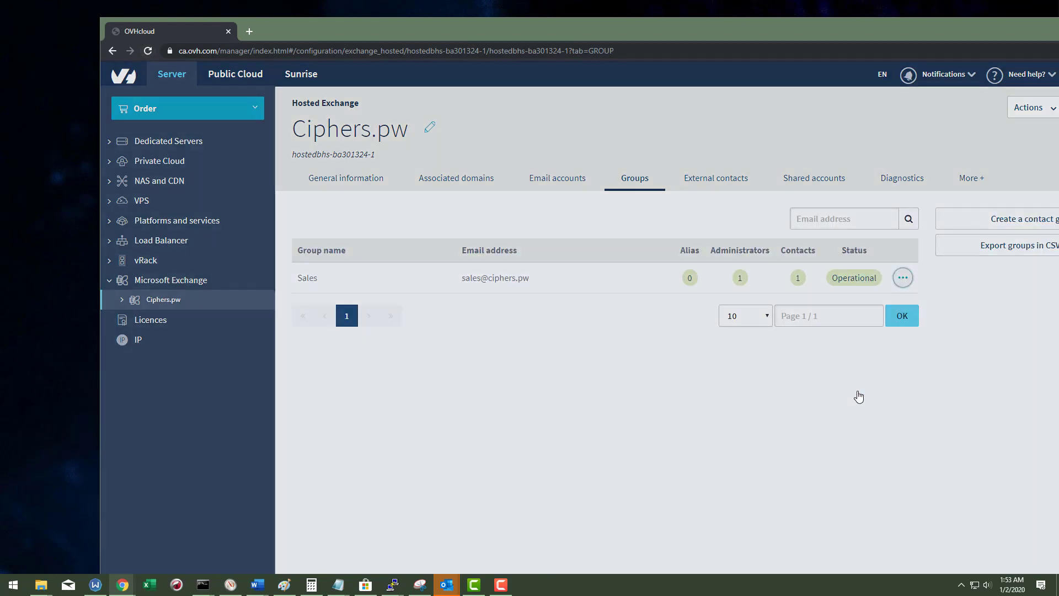
{"action": "left_click", "coordinate": [713, 244]}
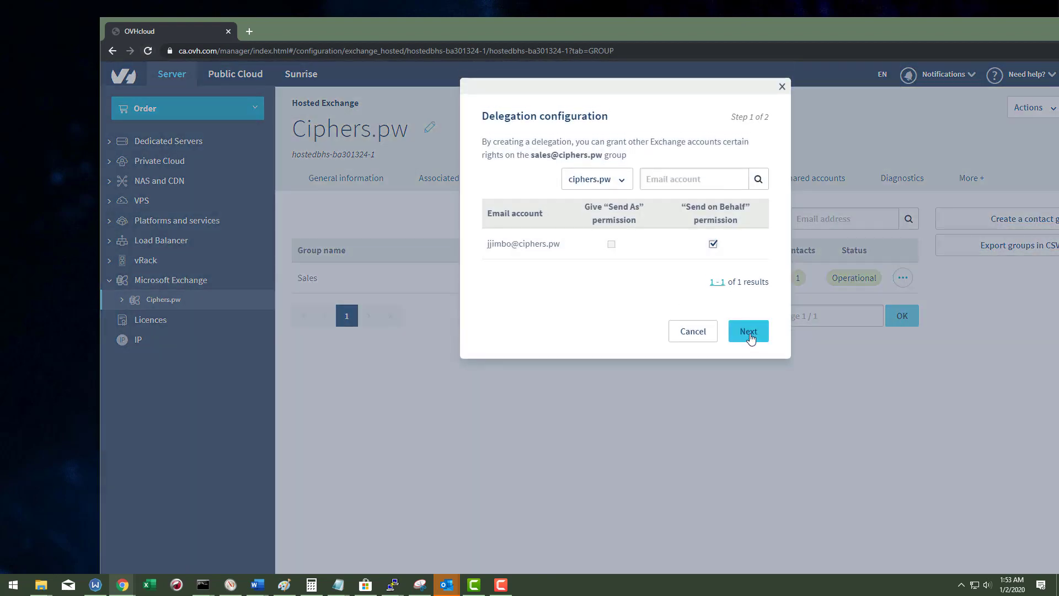
{"action": "left_click", "coordinate": [748, 331]}
{"action": "left_click", "coordinate": [750, 295]}
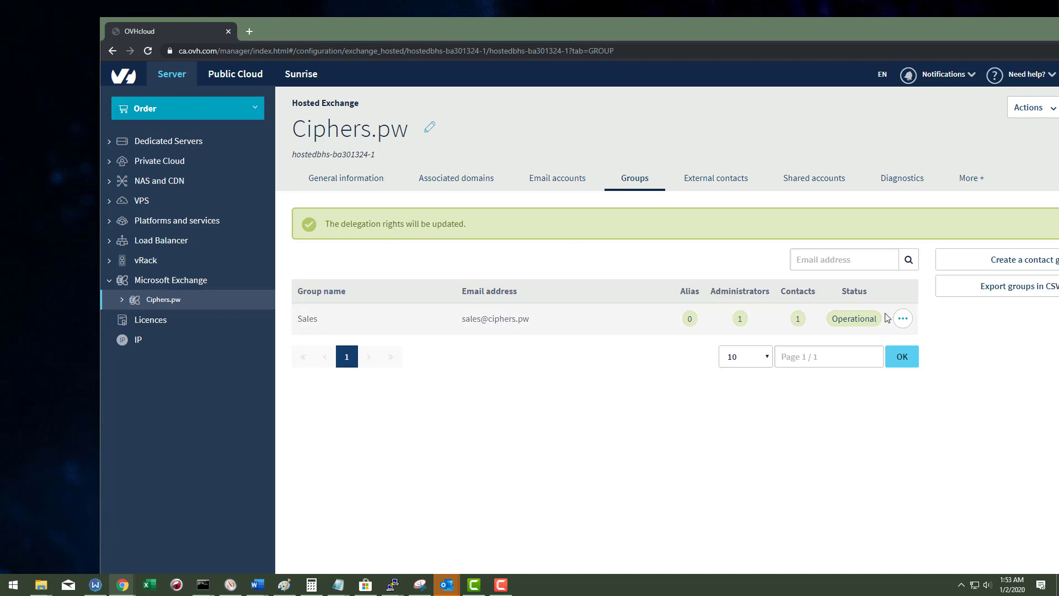
{"action": "left_click", "coordinate": [902, 319]}
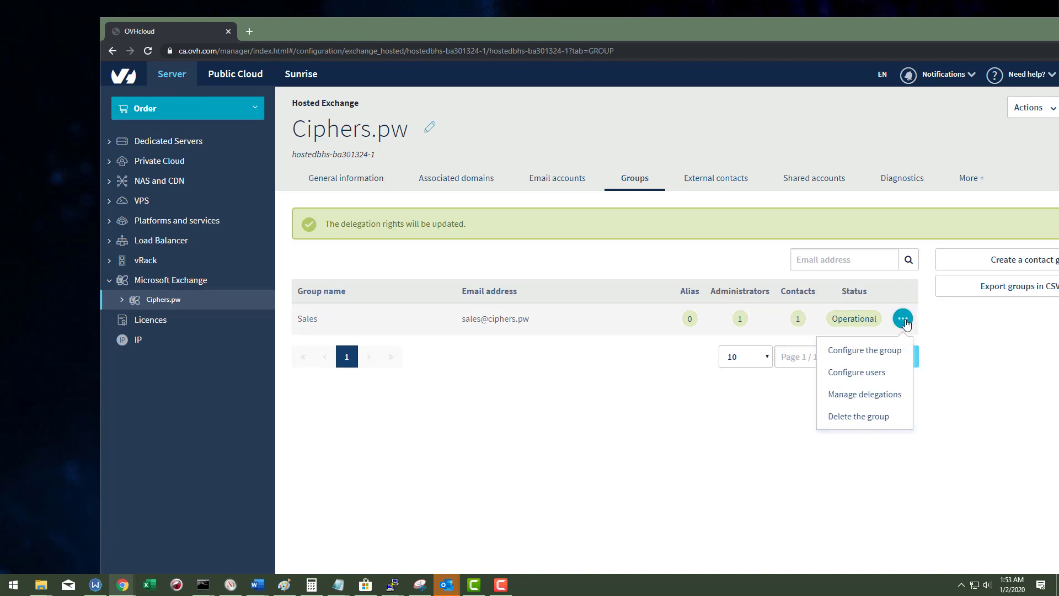
{"action": "left_click", "coordinate": [680, 422]}
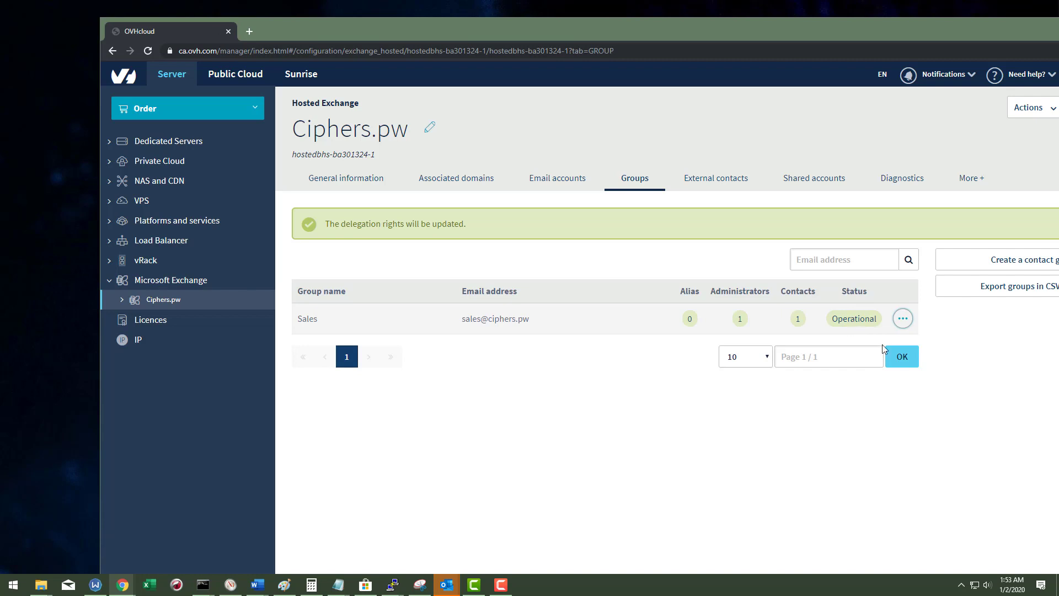
{"action": "left_click", "coordinate": [903, 318]}
{"action": "left_click", "coordinate": [902, 318]}
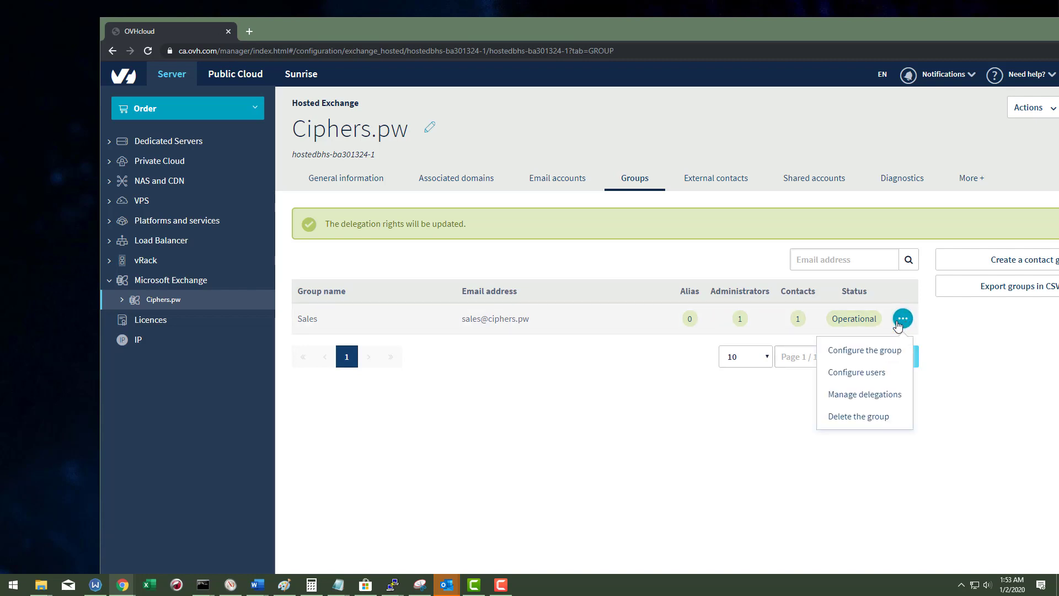
{"action": "left_click", "coordinate": [721, 441]}
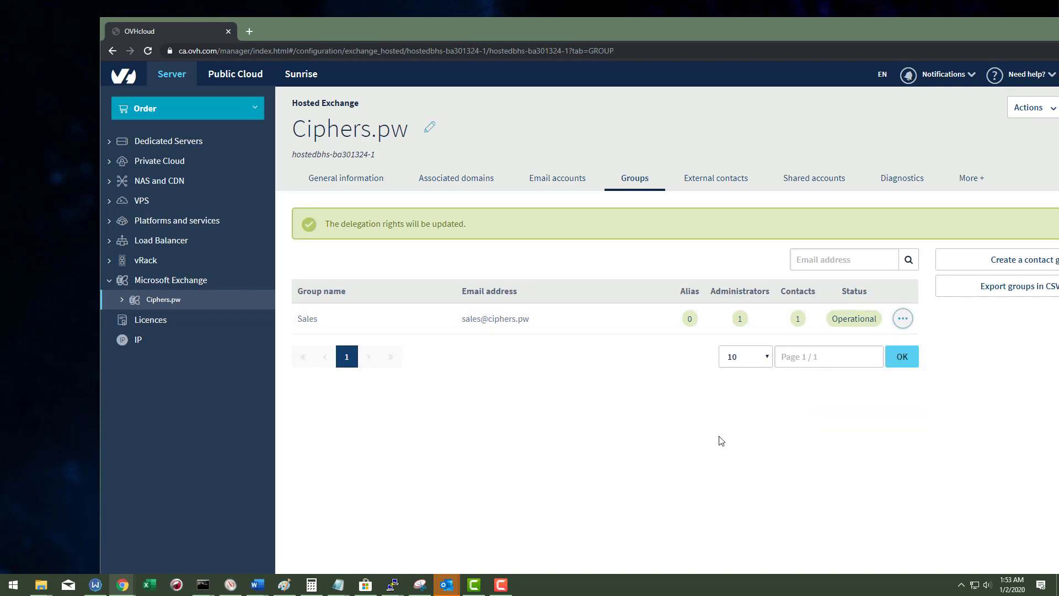
{"action": "left_click", "coordinate": [1015, 260]}
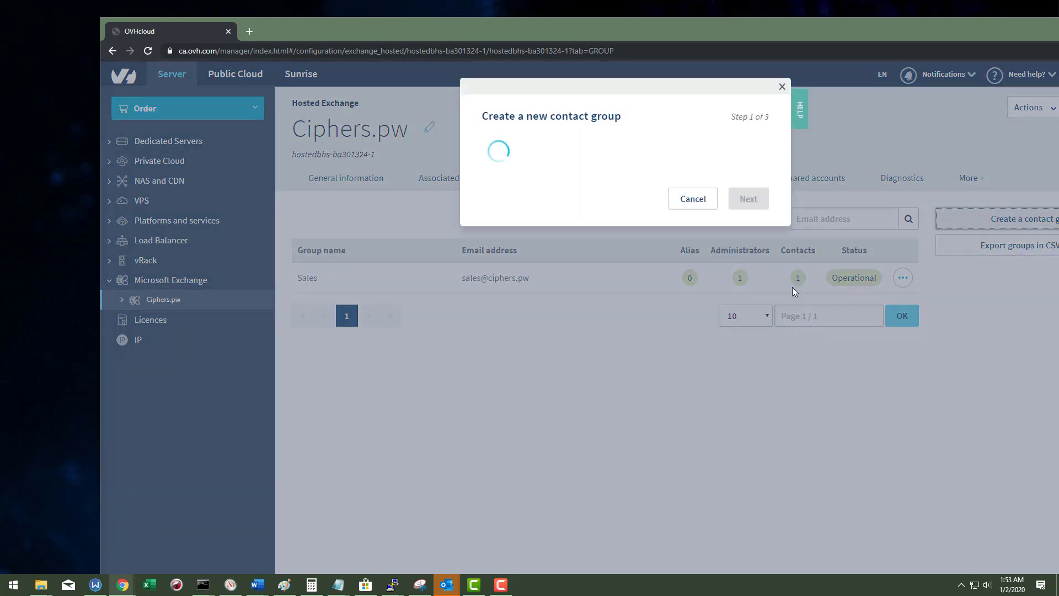
{"action": "left_click", "coordinate": [551, 179]}
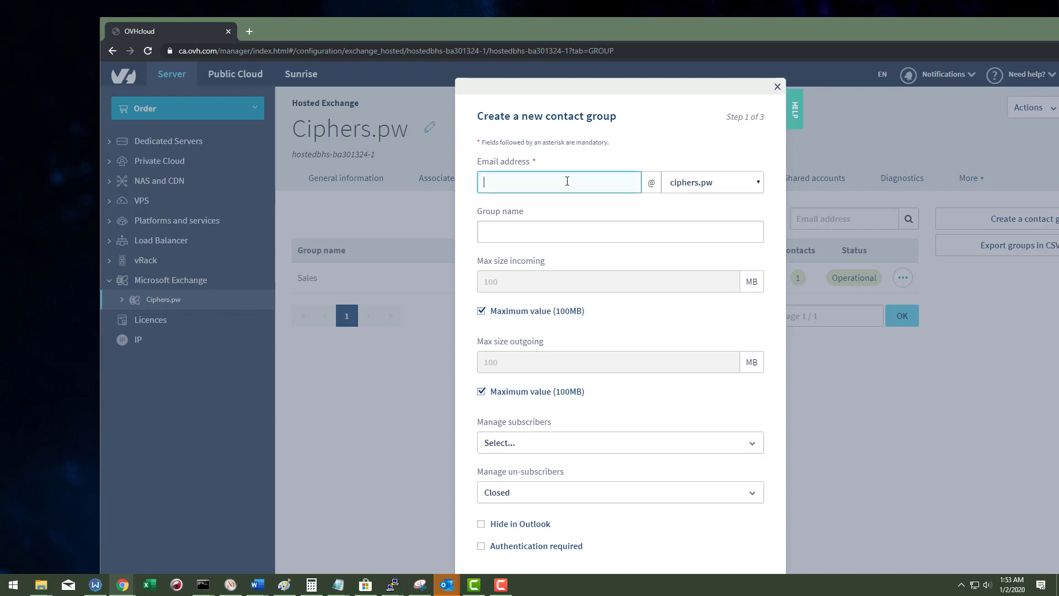
{"action": "left_click", "coordinate": [748, 180]}
{"action": "left_click", "coordinate": [748, 180]}
{"action": "left_click", "coordinate": [593, 231]}
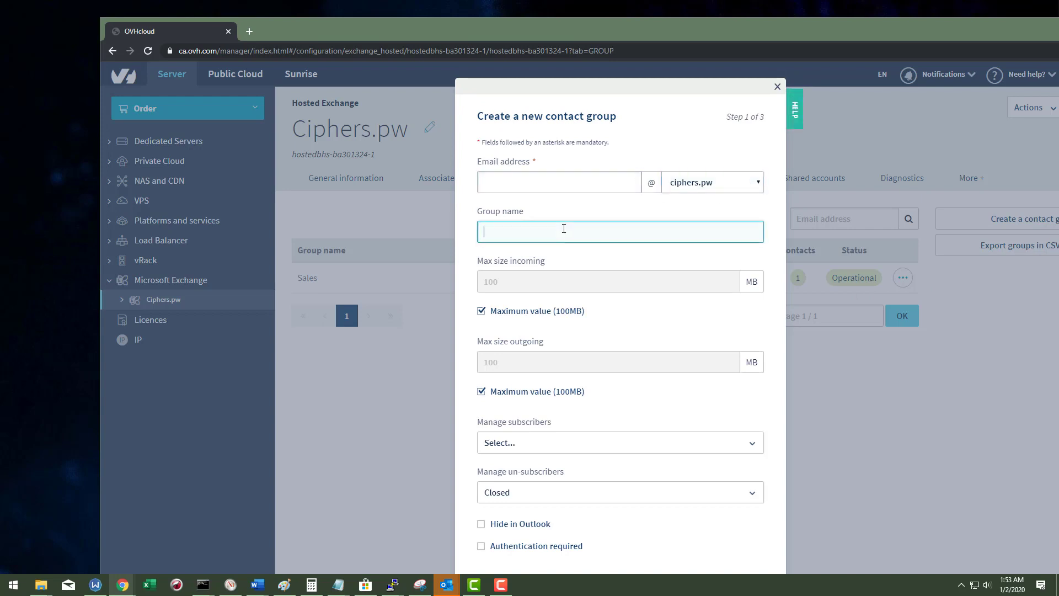
{"action": "scroll", "coordinate": [568, 347], "scroll_direction": "down", "scroll_amount": 1}
{"action": "scroll", "coordinate": [553, 337], "scroll_direction": "up", "scroll_amount": 1}
{"action": "left_click", "coordinate": [776, 88]}
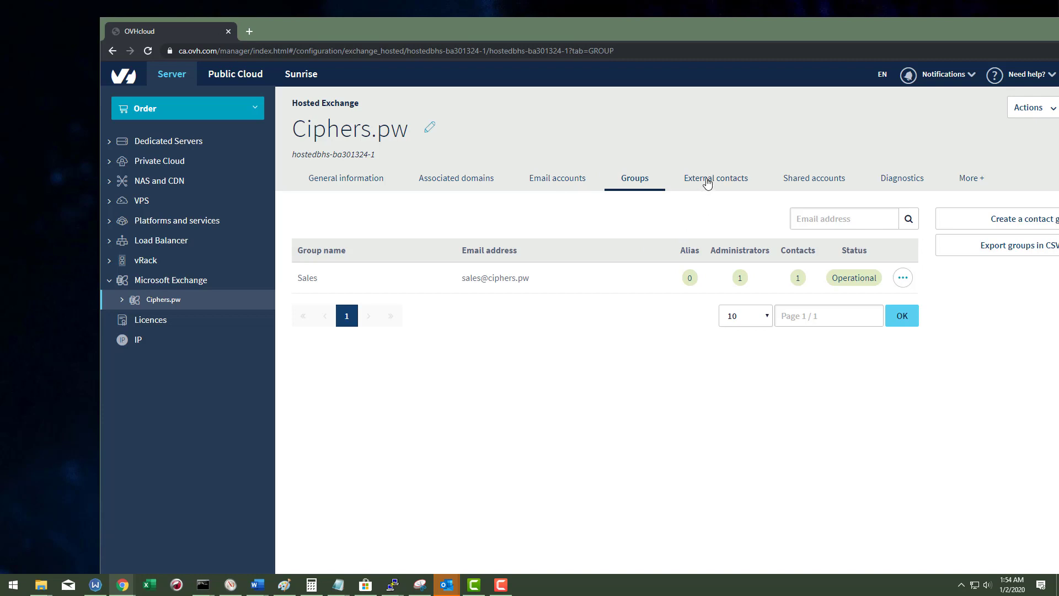
Step: Add an external contact with its e-mail address and display name 'A', then return to Groups
{"action": "left_click", "coordinate": [708, 182]}
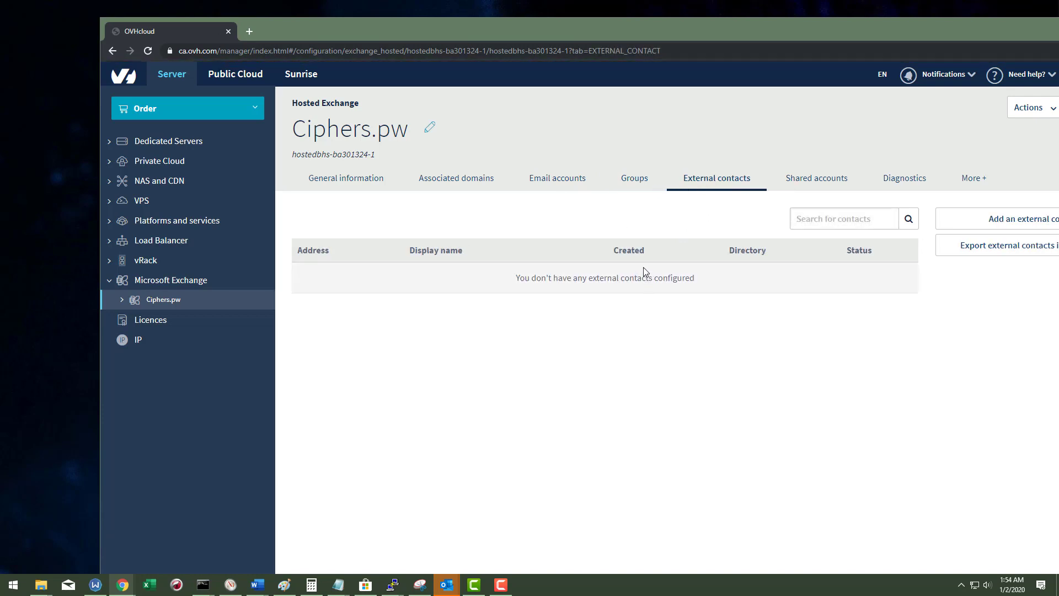
{"action": "left_click", "coordinate": [993, 221]}
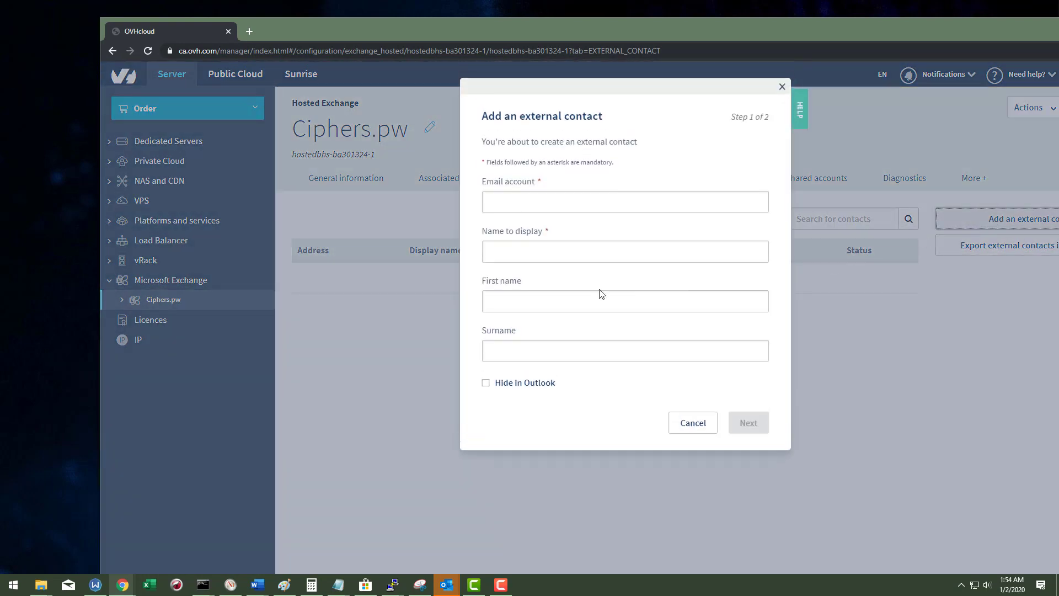
{"action": "left_click", "coordinate": [541, 199]}
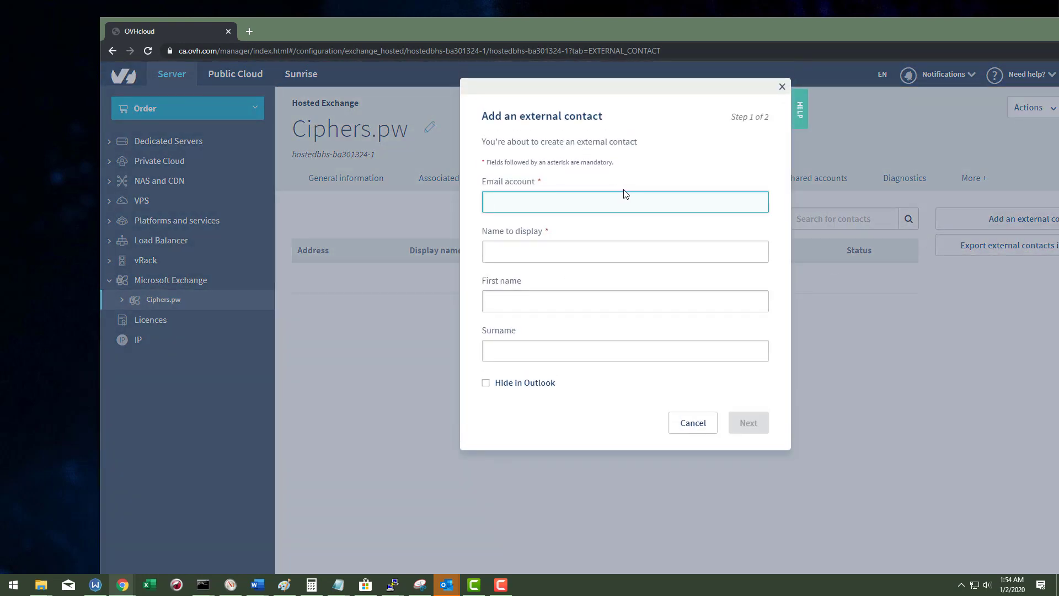
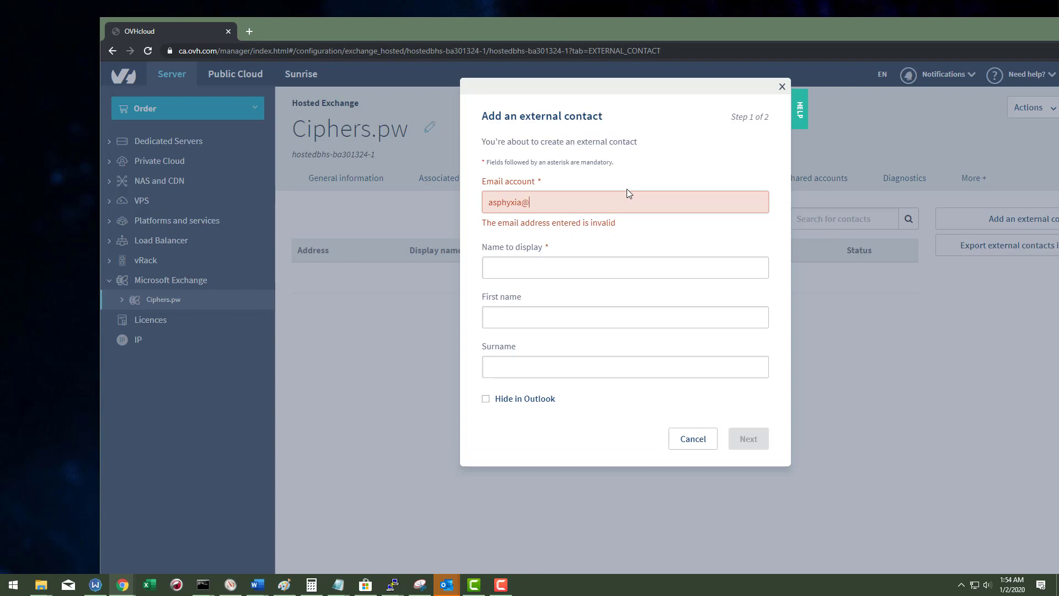
{"action": "key", "text": "Tab"}
{"action": "type", "text": "A"}
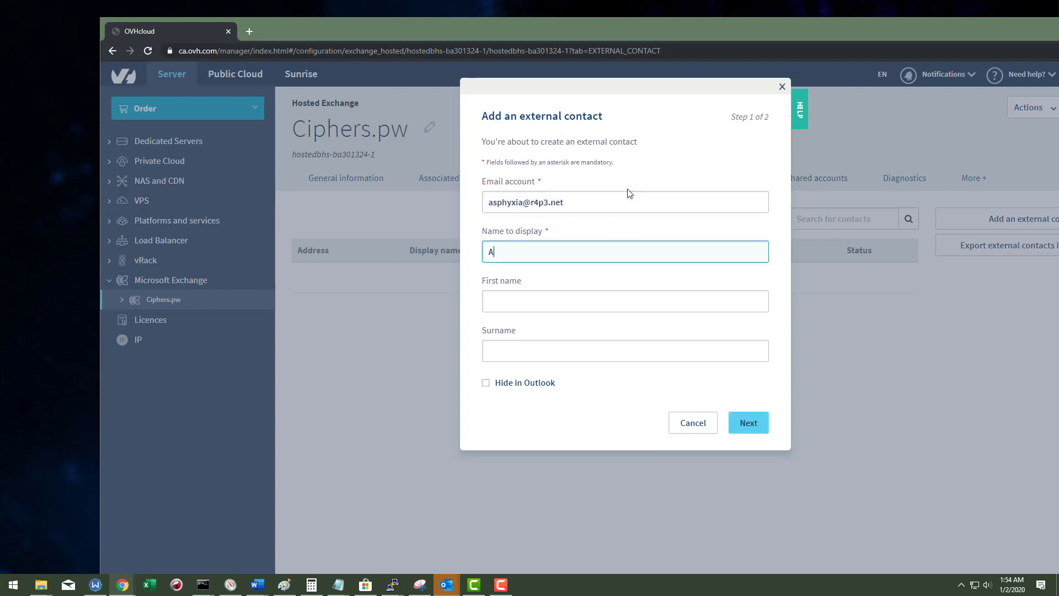
{"action": "key", "text": "Tab"}
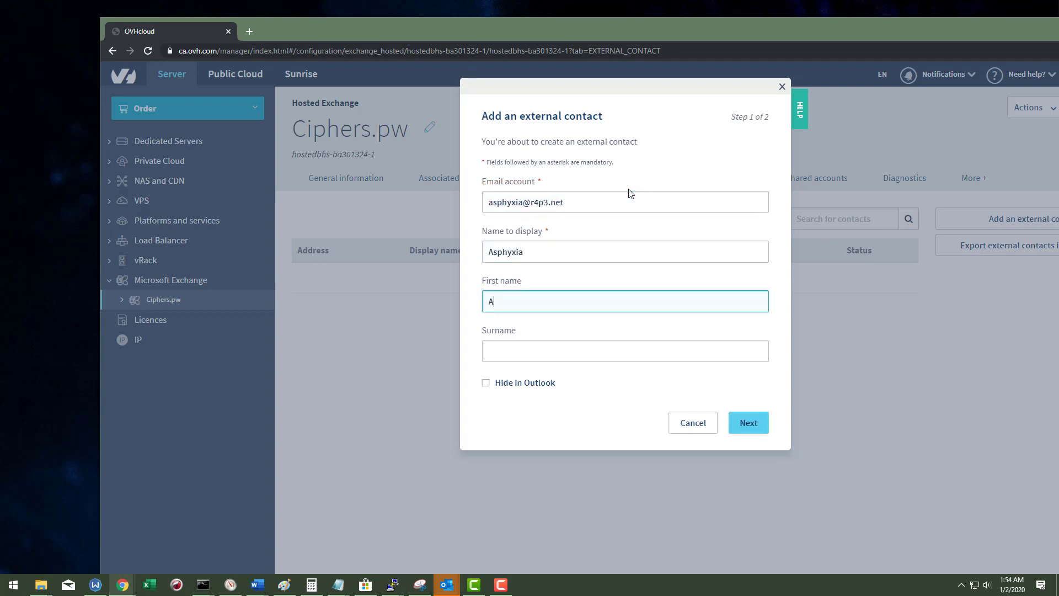
{"action": "key", "text": "Tab"}
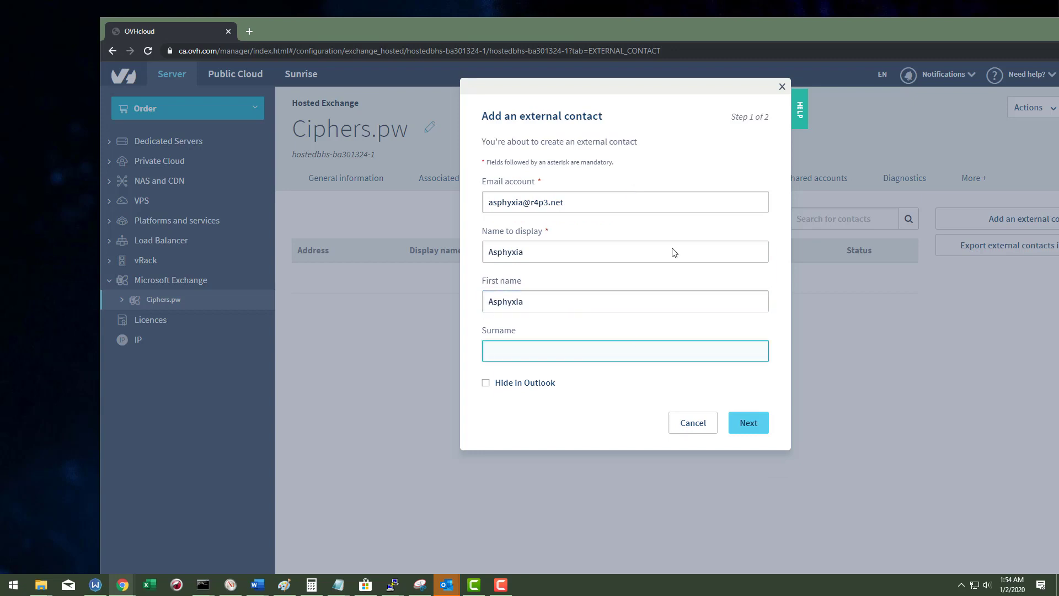
{"action": "left_click", "coordinate": [745, 422]}
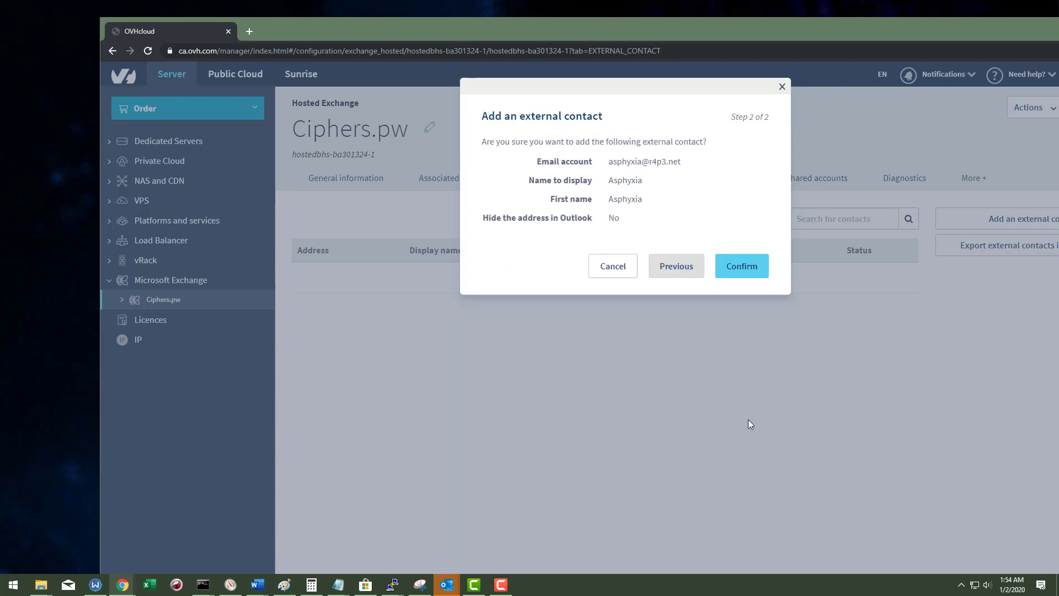
{"action": "left_click", "coordinate": [741, 268]}
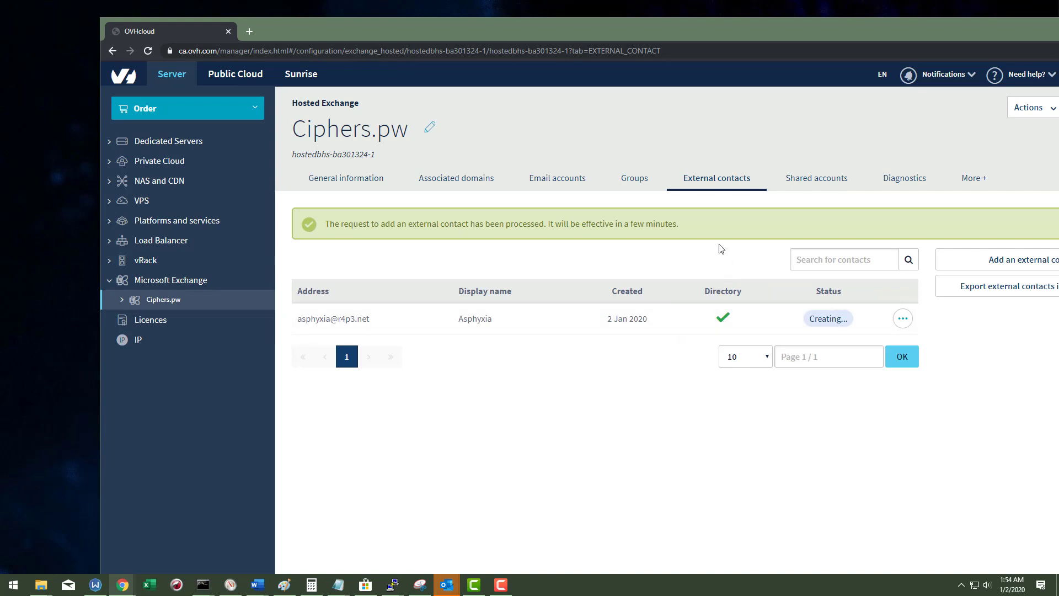
{"action": "left_click", "coordinate": [636, 177]}
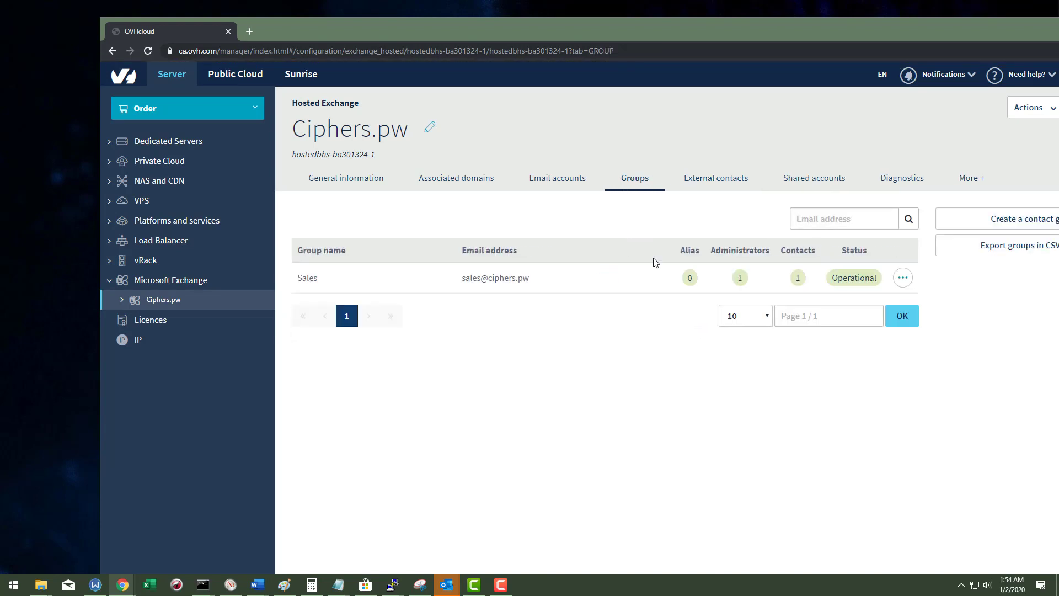
Step: Enter extsales as the group address and External Sales as its name, with subscriber management Closed
{"action": "left_click", "coordinate": [993, 219]}
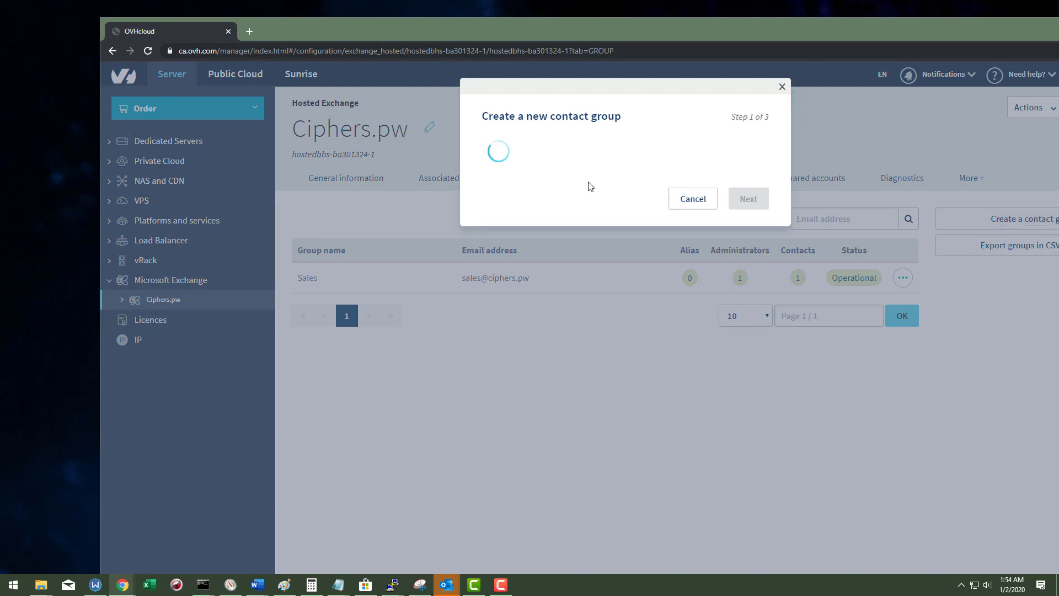
{"action": "left_click", "coordinate": [548, 181]}
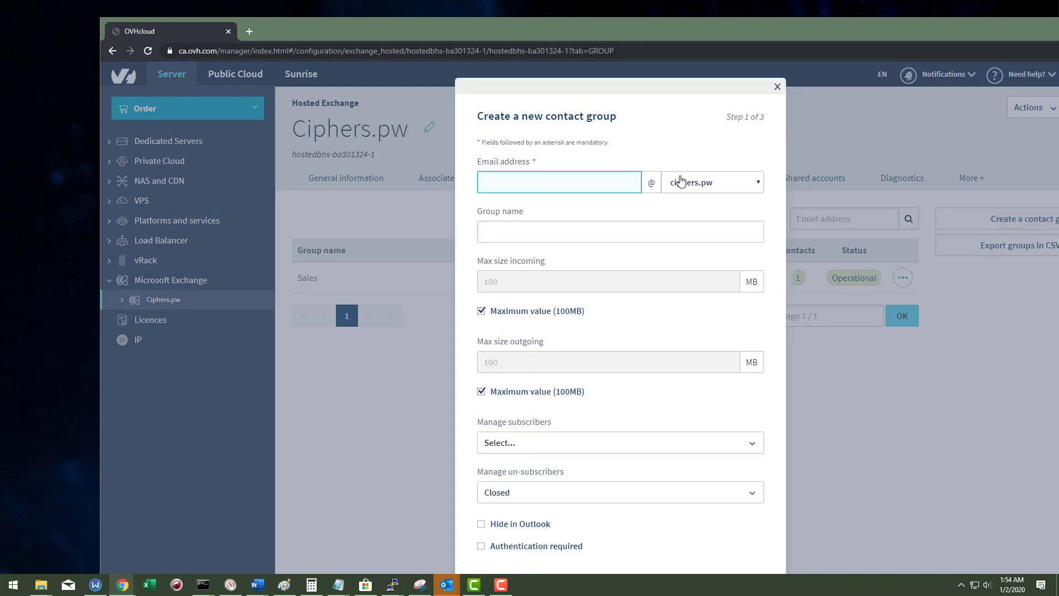
{"action": "type", "text": "extsal"}
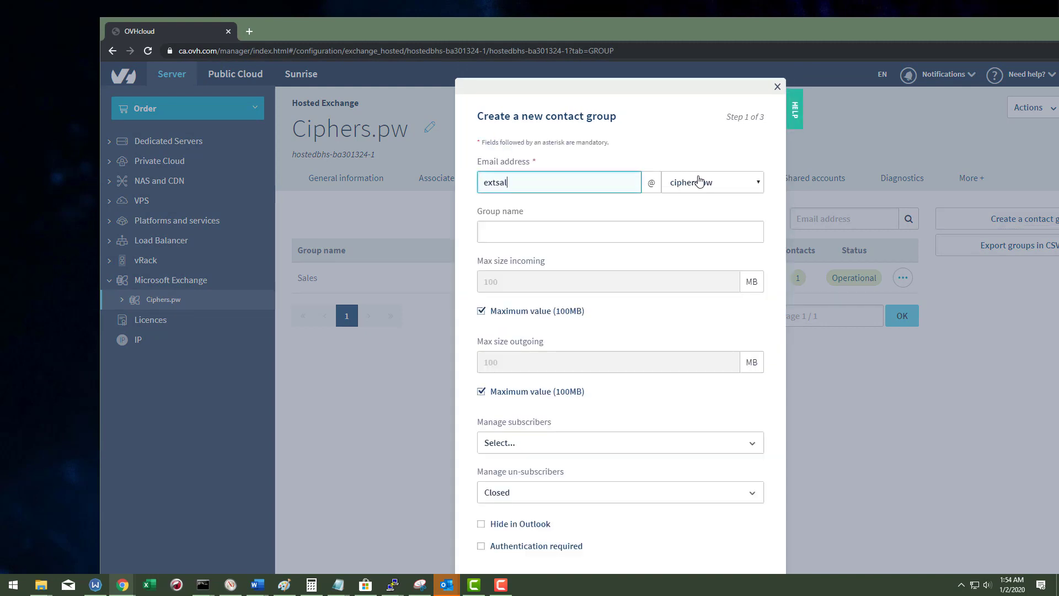
{"action": "type", "text": "es"}
{"action": "key", "text": "Tab"}
{"action": "key", "text": "Tab"}
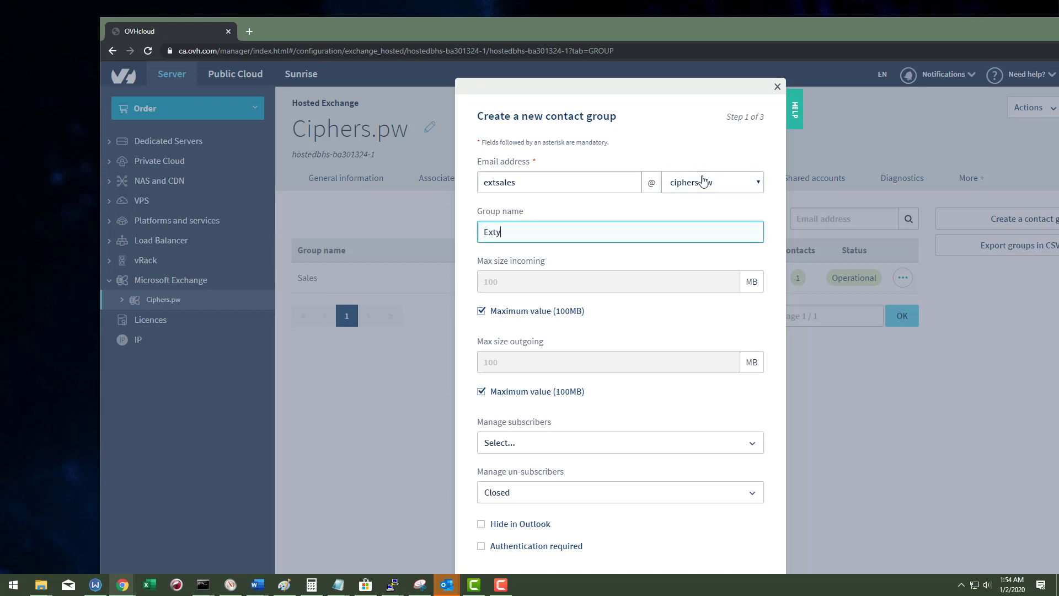
{"action": "type", "text": "Extye"}
{"action": "key", "text": "BackSpace"}
{"action": "key", "text": "BackSpace"}
{"action": "key", "text": "BackSpace"}
{"action": "scroll", "coordinate": [634, 304], "scroll_direction": "down", "scroll_amount": 1}
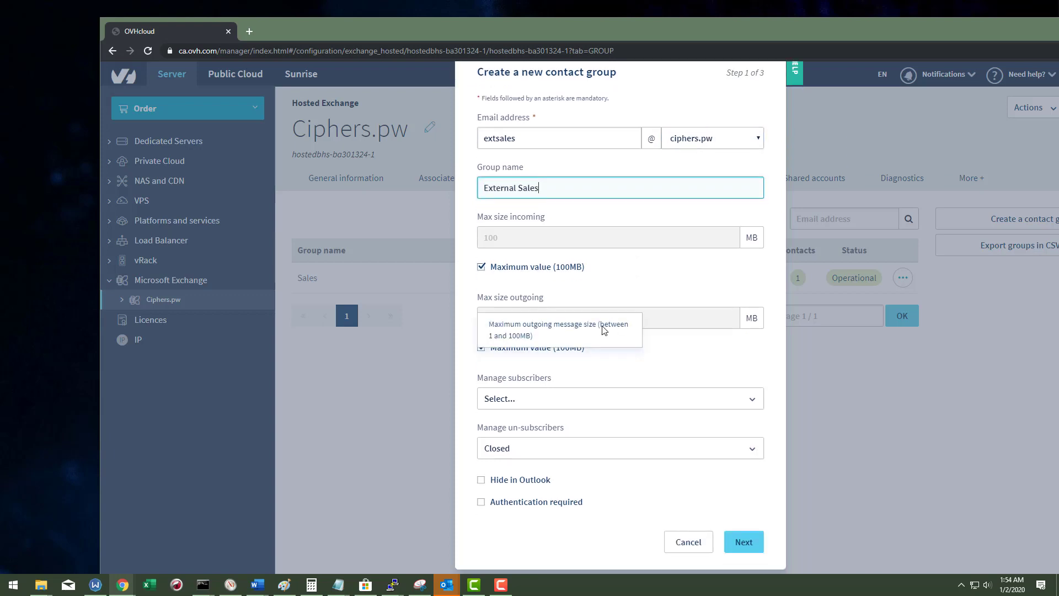
{"action": "left_click", "coordinate": [548, 399]}
{"action": "left_click", "coordinate": [504, 437]}
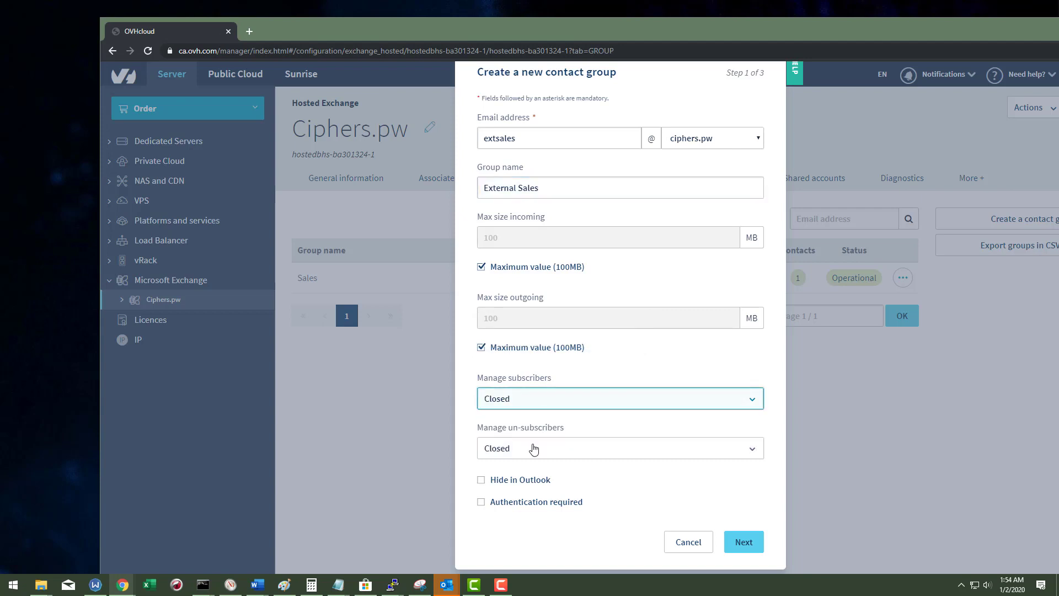
{"action": "left_click", "coordinate": [533, 448]}
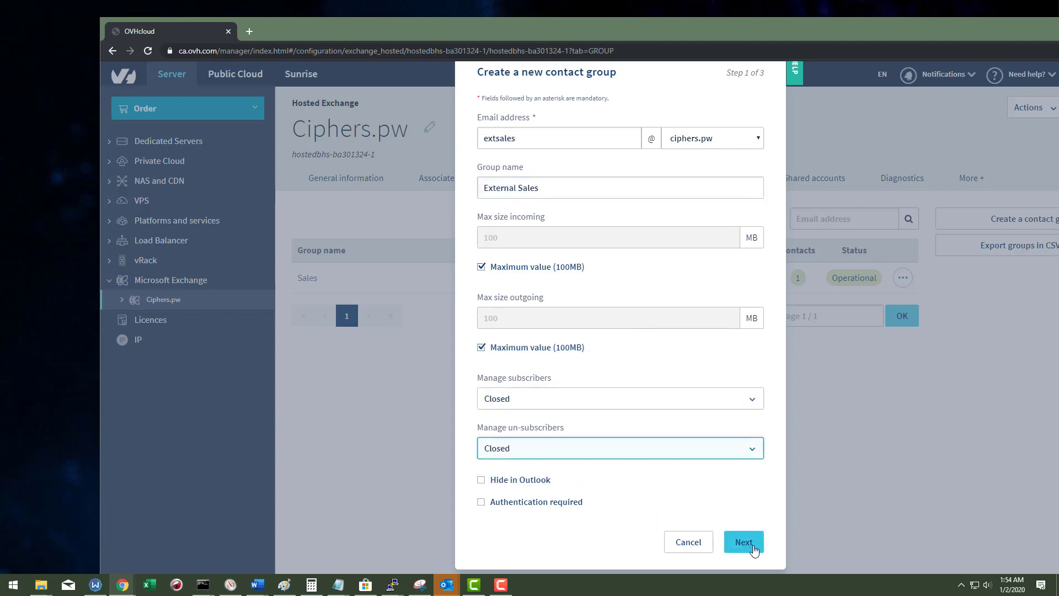
Step: Add the external contact as the group's member and confirm creating External Sales
{"action": "left_click", "coordinate": [744, 543]}
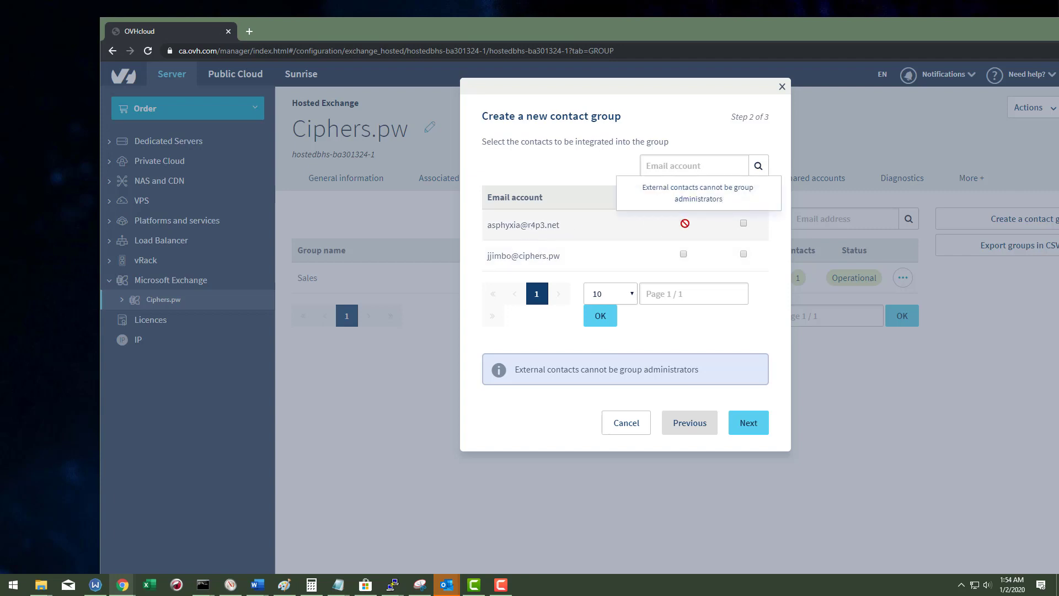
{"action": "left_click", "coordinate": [743, 224]}
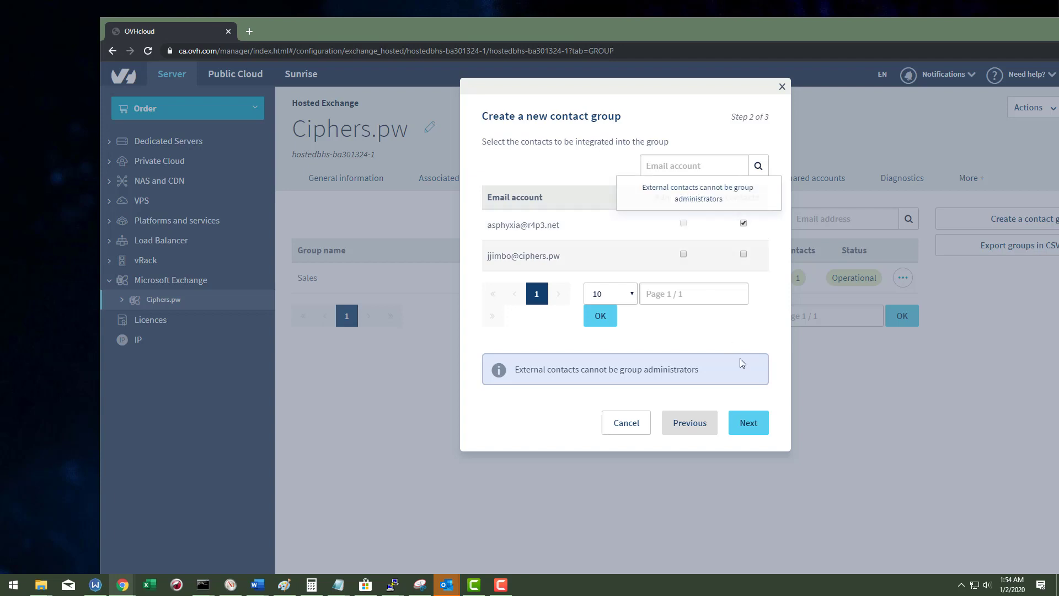
{"action": "left_click", "coordinate": [749, 423]}
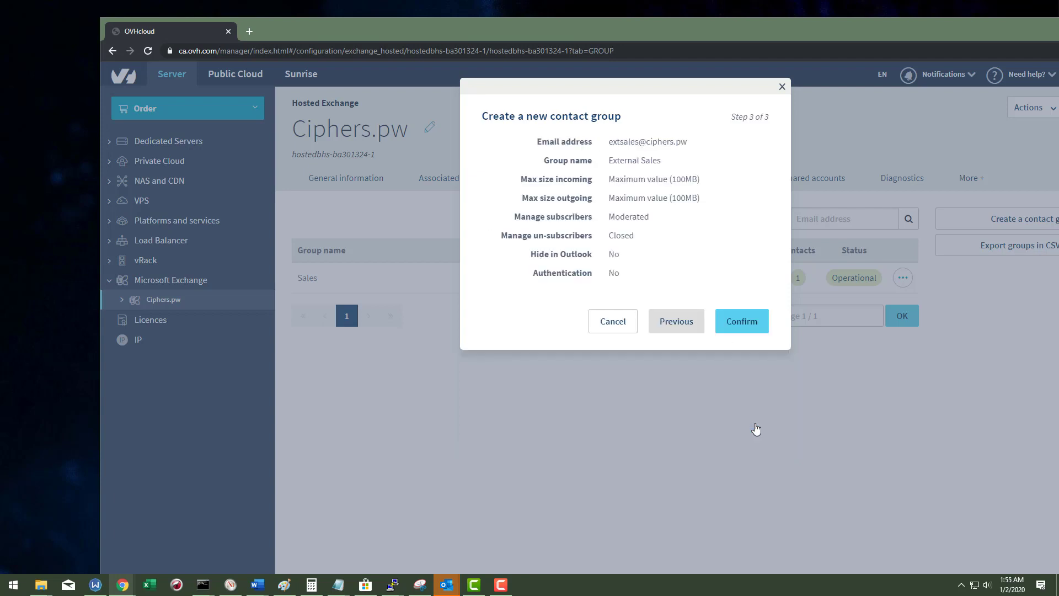
{"action": "left_click", "coordinate": [741, 322]}
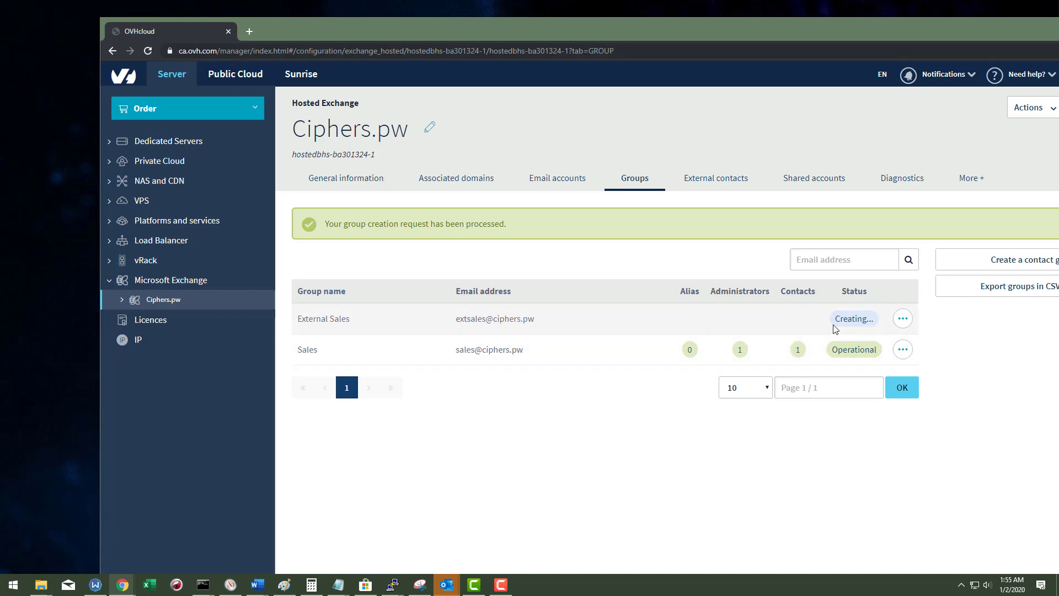
Step: Check External Sales' member contact, then return to the External contacts list
{"action": "left_click", "coordinate": [696, 182]}
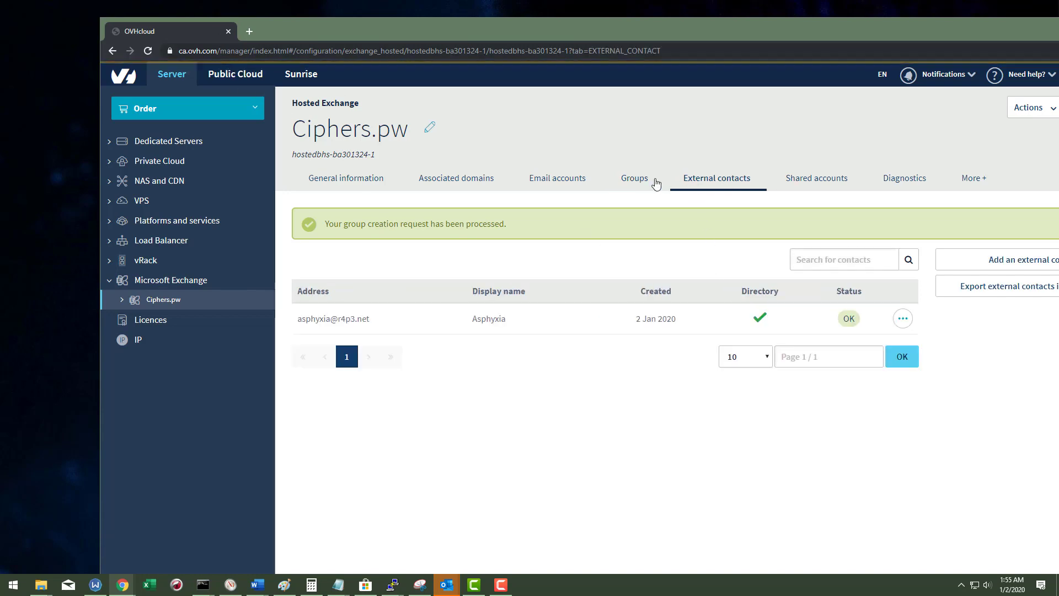
{"action": "left_click", "coordinate": [638, 183]}
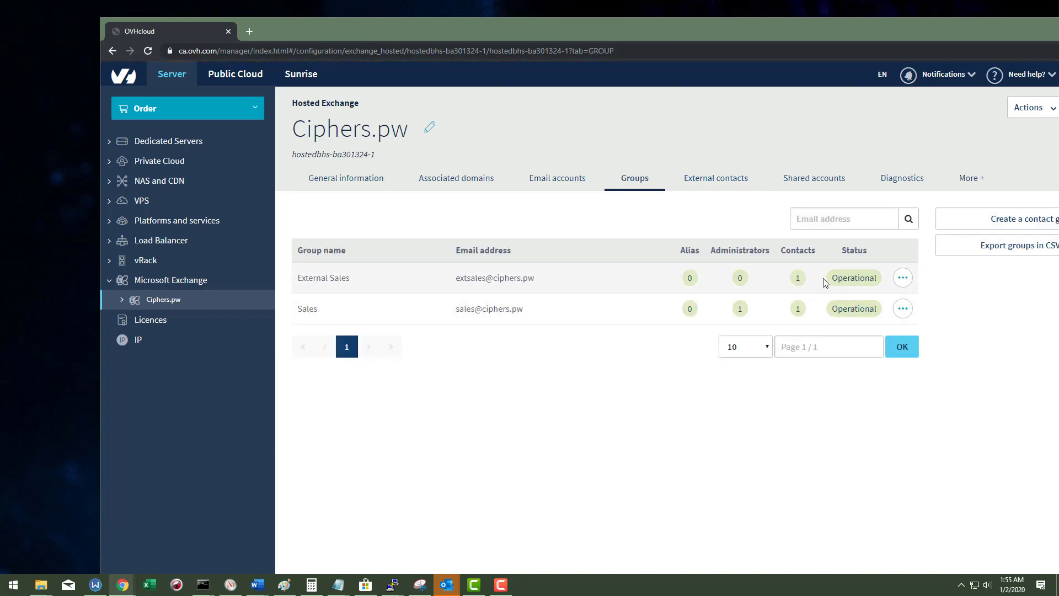
{"action": "left_click", "coordinate": [796, 279]}
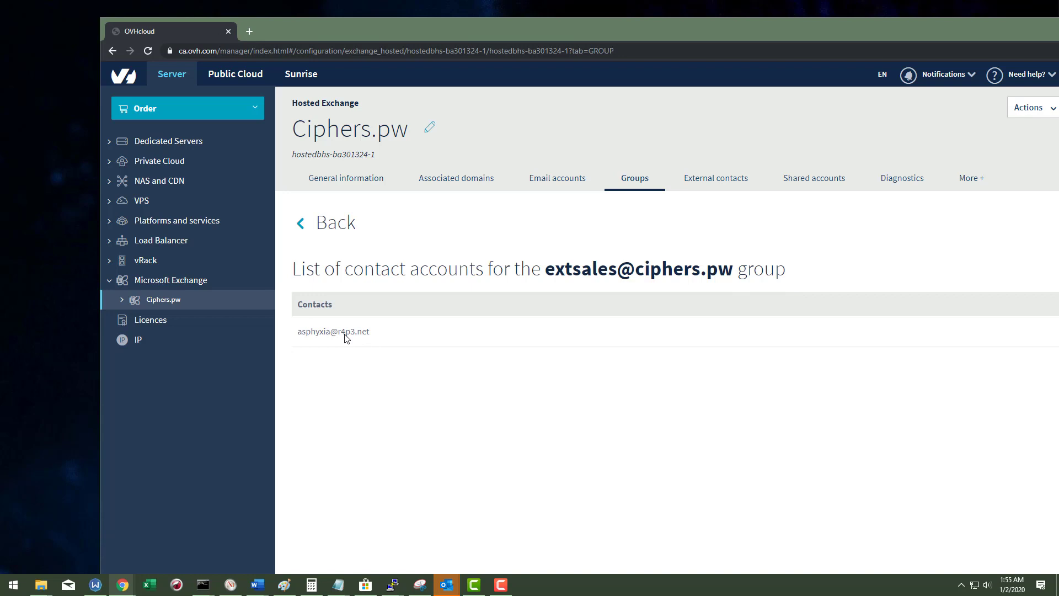
{"action": "left_click", "coordinate": [709, 183]}
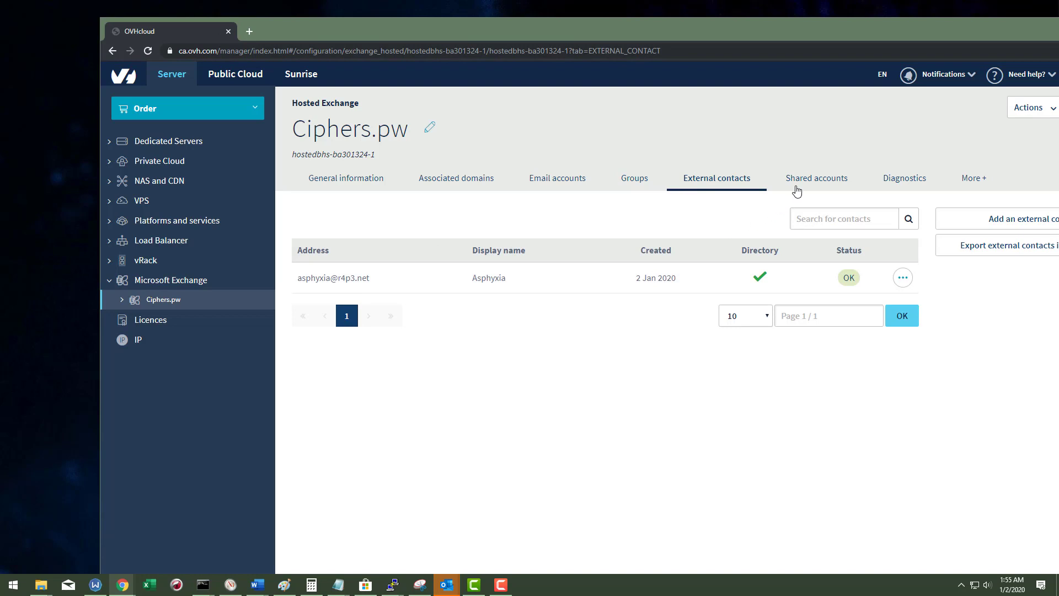
Step: Preview a new shared account with ciphers.pw as its domain, then close the form unsaved
{"action": "left_click", "coordinate": [796, 183]}
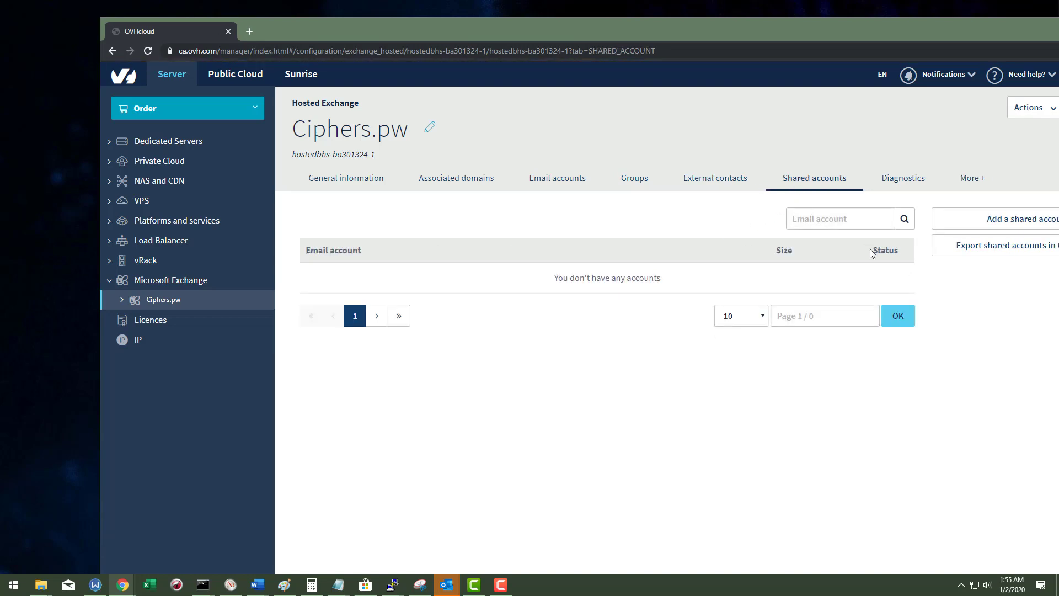
{"action": "left_click", "coordinate": [1022, 214]}
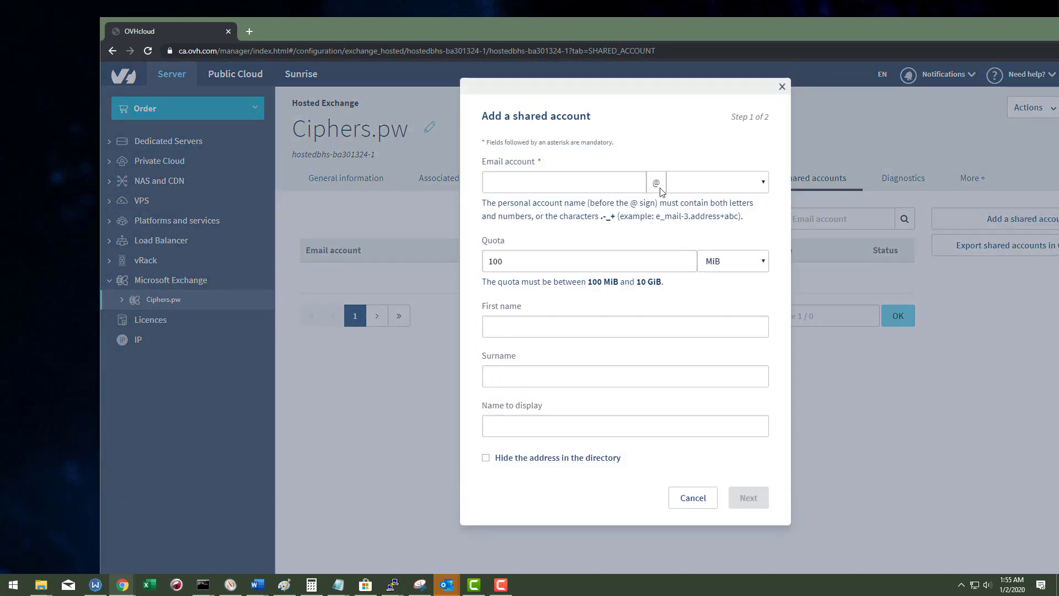
{"action": "left_click", "coordinate": [691, 186]}
{"action": "left_click", "coordinate": [701, 212]}
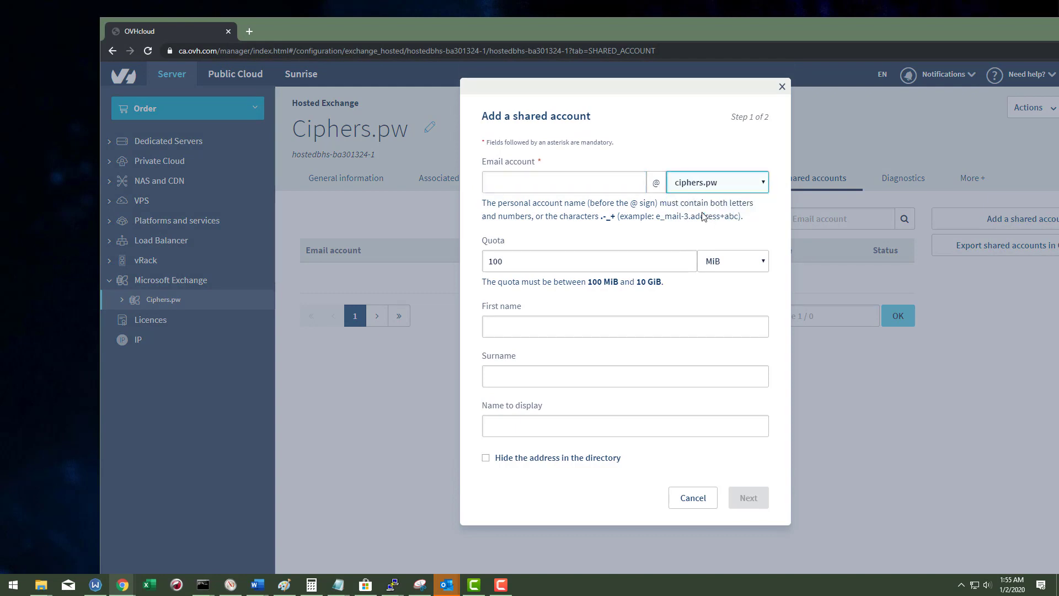
{"action": "left_click", "coordinate": [602, 183]}
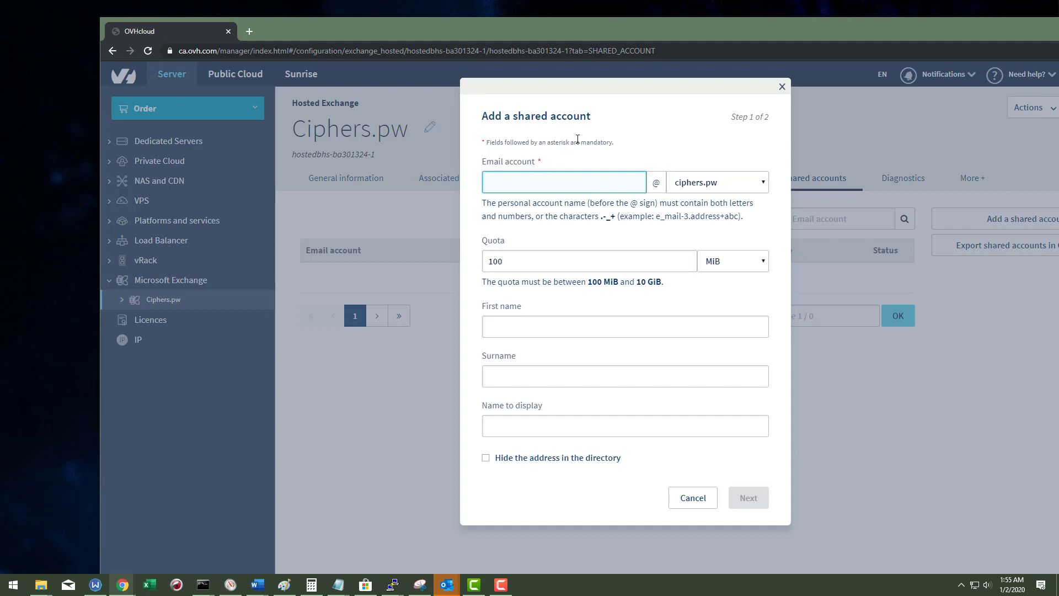
{"action": "left_click", "coordinate": [782, 87]}
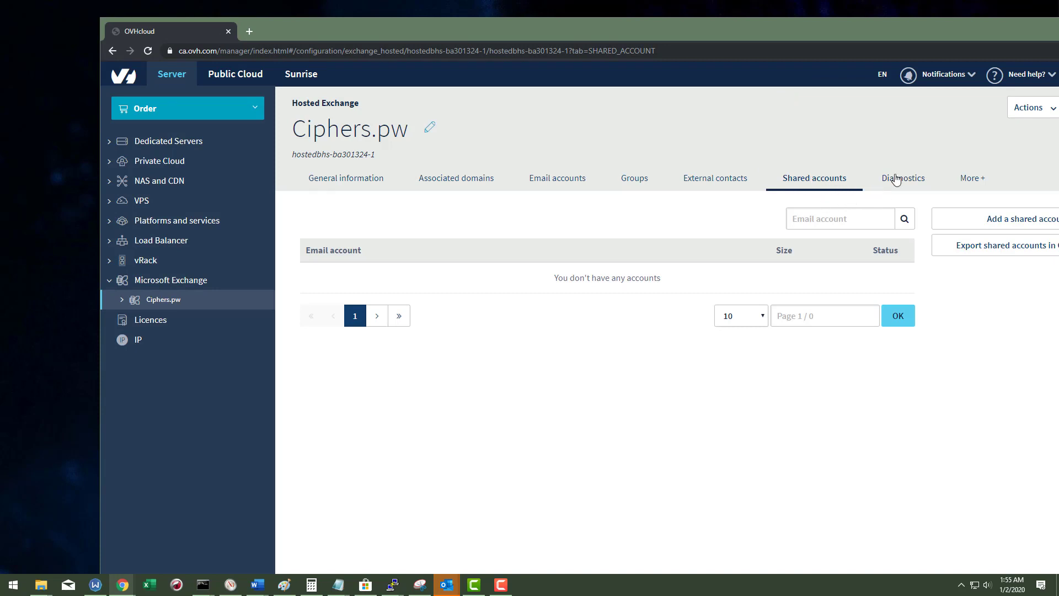
{"action": "left_click", "coordinate": [895, 180]}
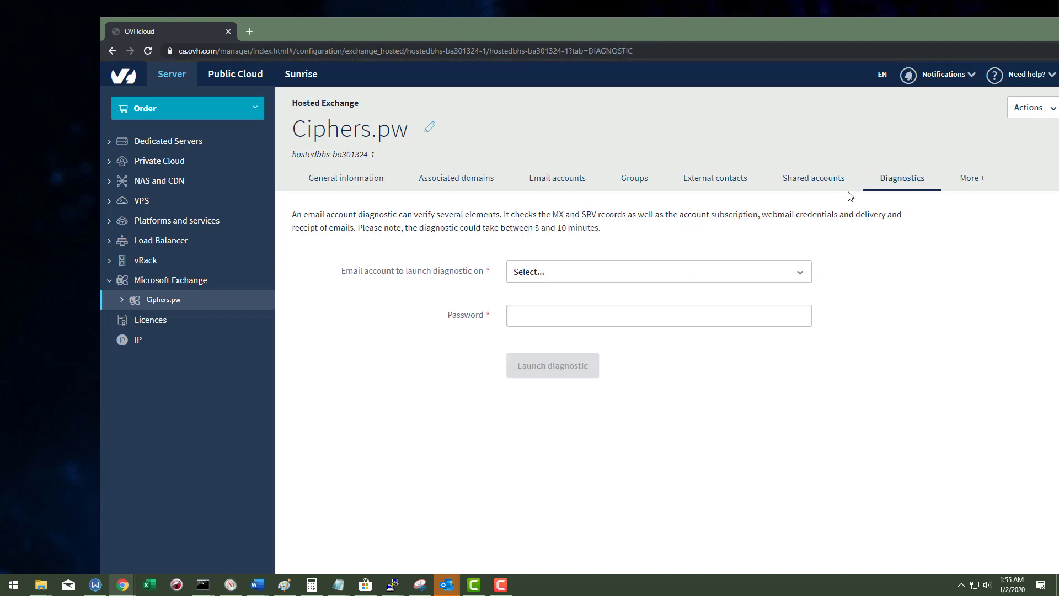
Step: Pick the ciphers.pw mailbox for diagnosis and focus its password field
{"action": "left_click", "coordinate": [583, 276]}
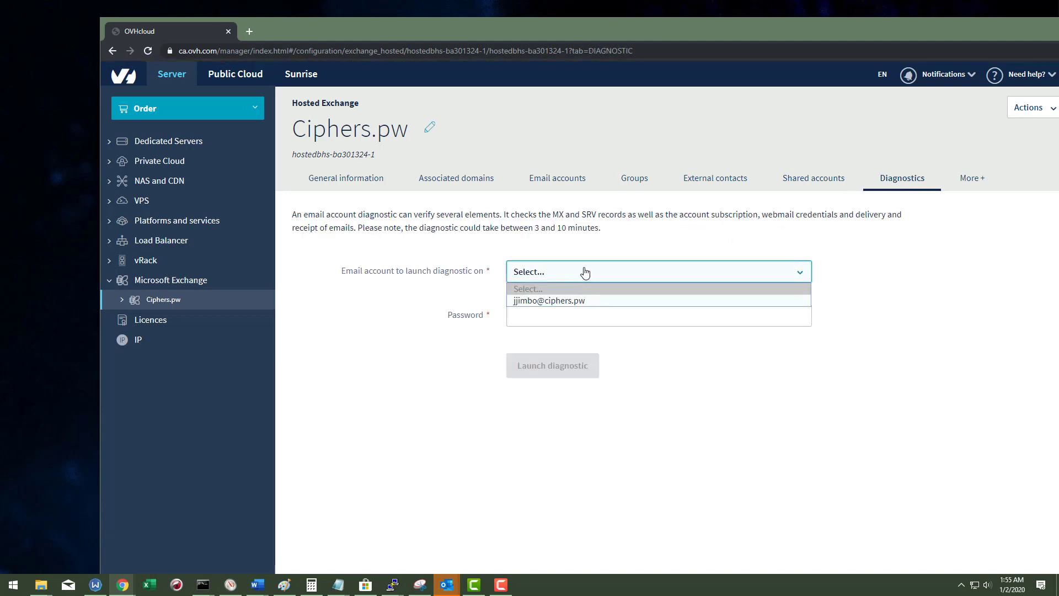
{"action": "left_click", "coordinate": [574, 302]}
{"action": "left_click", "coordinate": [591, 320]}
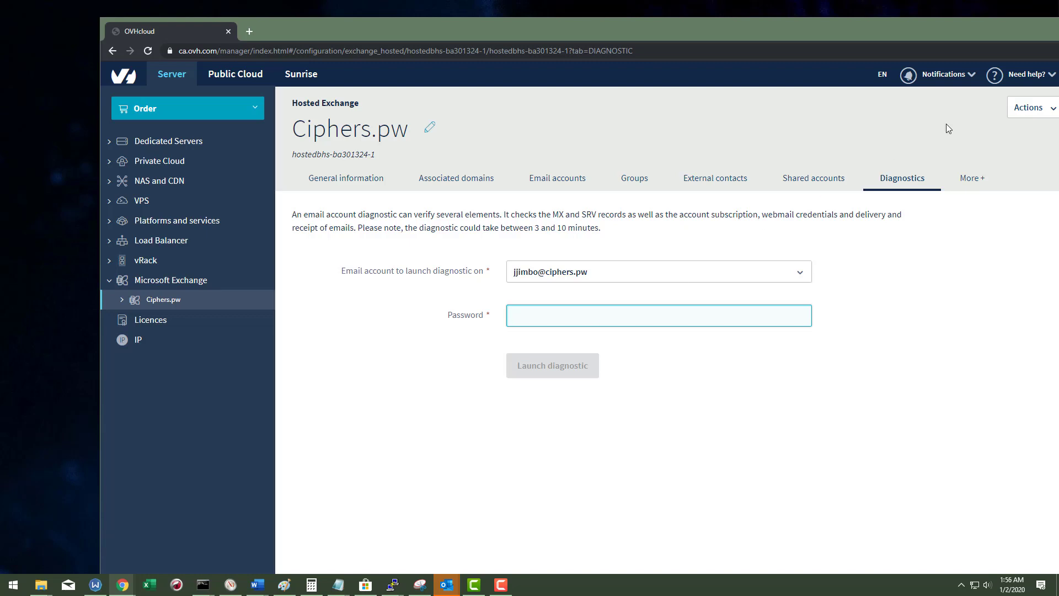
{"action": "left_click", "coordinate": [971, 179]}
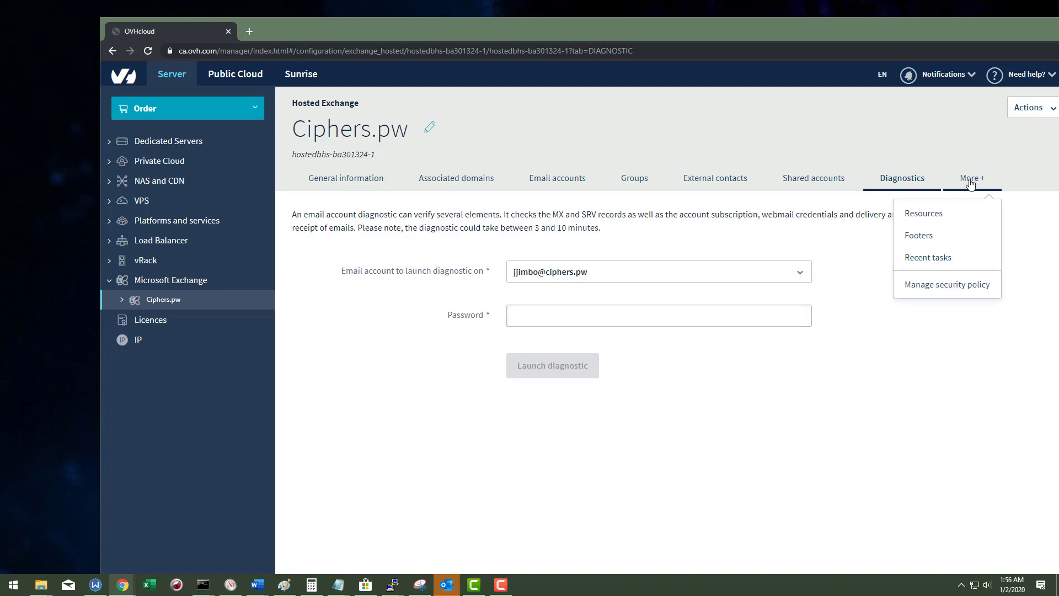
{"action": "left_click", "coordinate": [922, 213]}
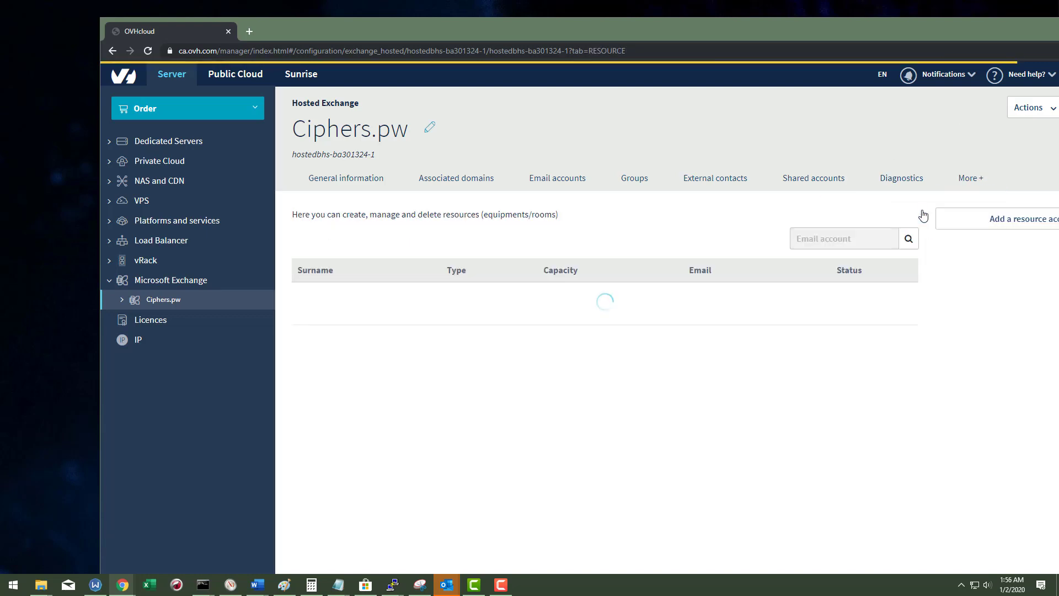
Step: Draft a room resource account with capacity 10, leaving booking conflicts disallowed
{"action": "left_click", "coordinate": [986, 217]}
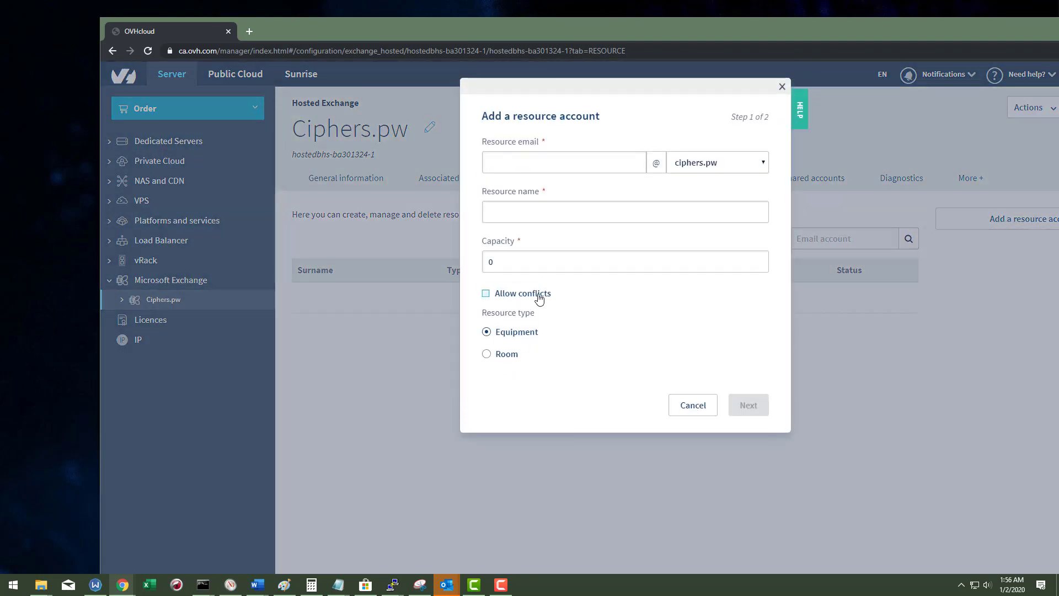
{"action": "left_click", "coordinate": [539, 295]}
{"action": "left_click", "coordinate": [631, 259]}
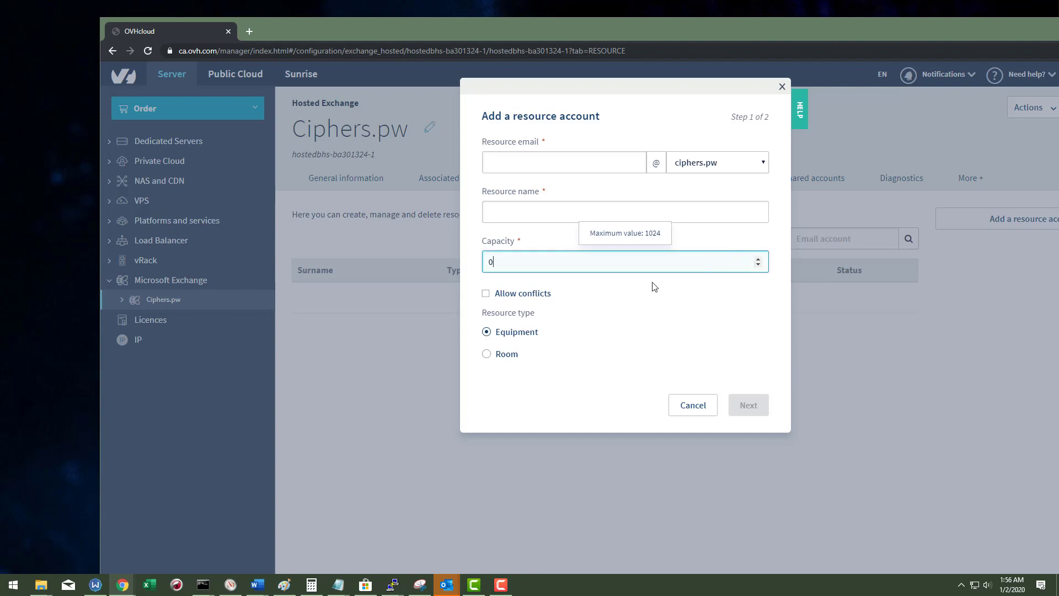
{"action": "left_click", "coordinate": [507, 356]}
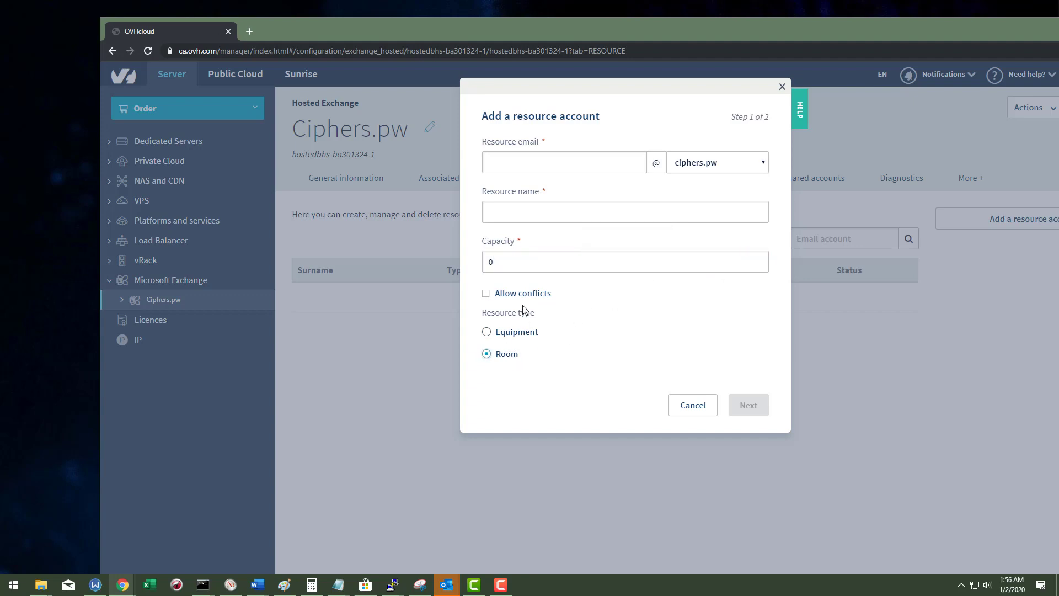
{"action": "left_click", "coordinate": [525, 267]}
{"action": "left_click_drag", "start_coordinate": [520, 262], "coordinate": [474, 265]}
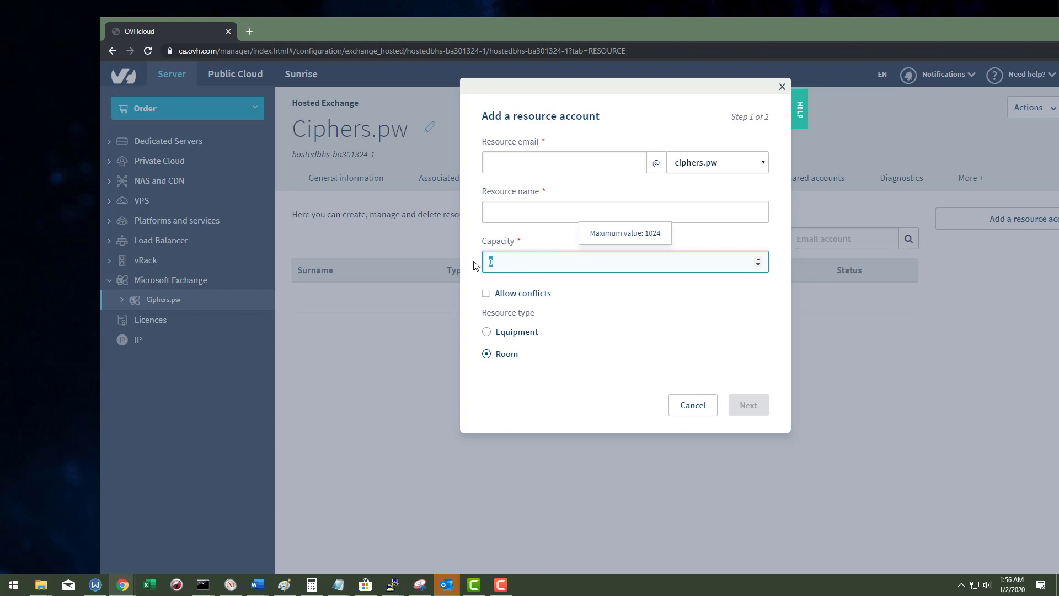
{"action": "type", "text": "10"}
{"action": "left_click", "coordinate": [529, 296]}
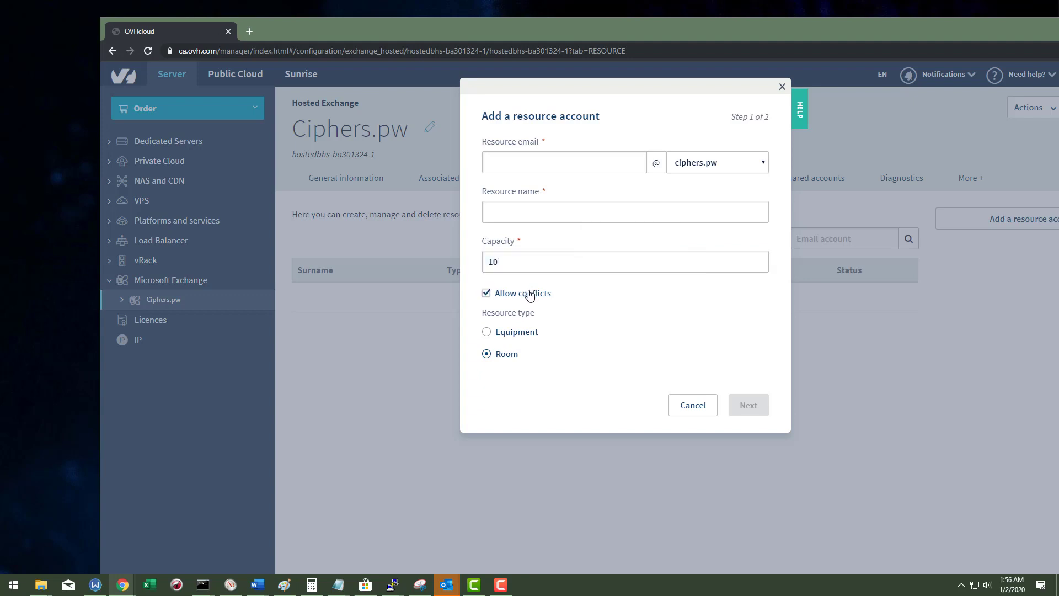
{"action": "left_click", "coordinate": [529, 294]}
Step: Keep ciphers.pw as the resource domain, then close the form without saving
{"action": "left_click", "coordinate": [541, 210]}
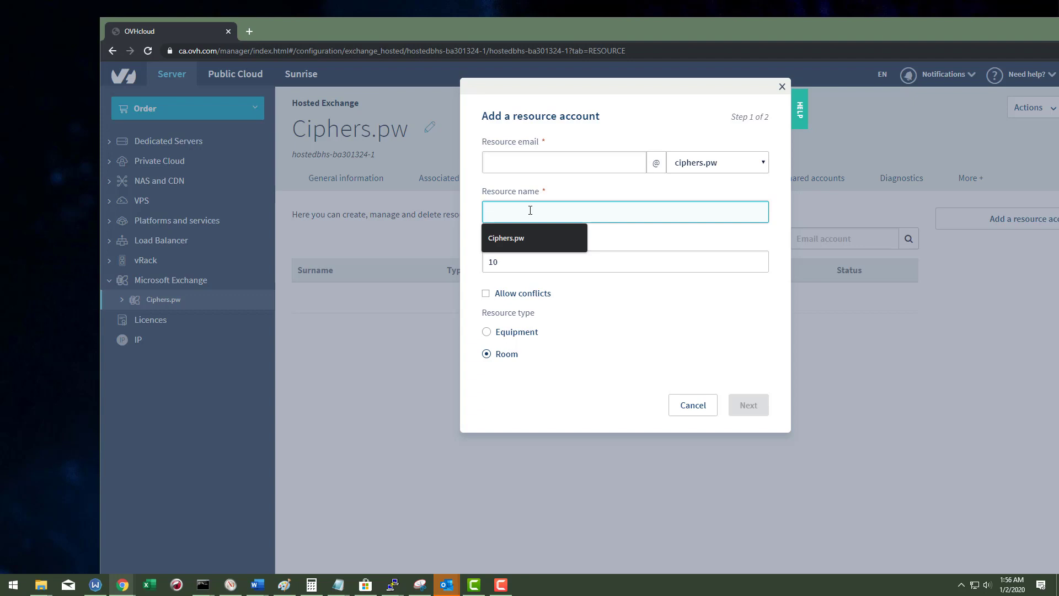
{"action": "left_click", "coordinate": [602, 162]}
{"action": "left_click", "coordinate": [710, 160]}
{"action": "left_click", "coordinate": [712, 159]}
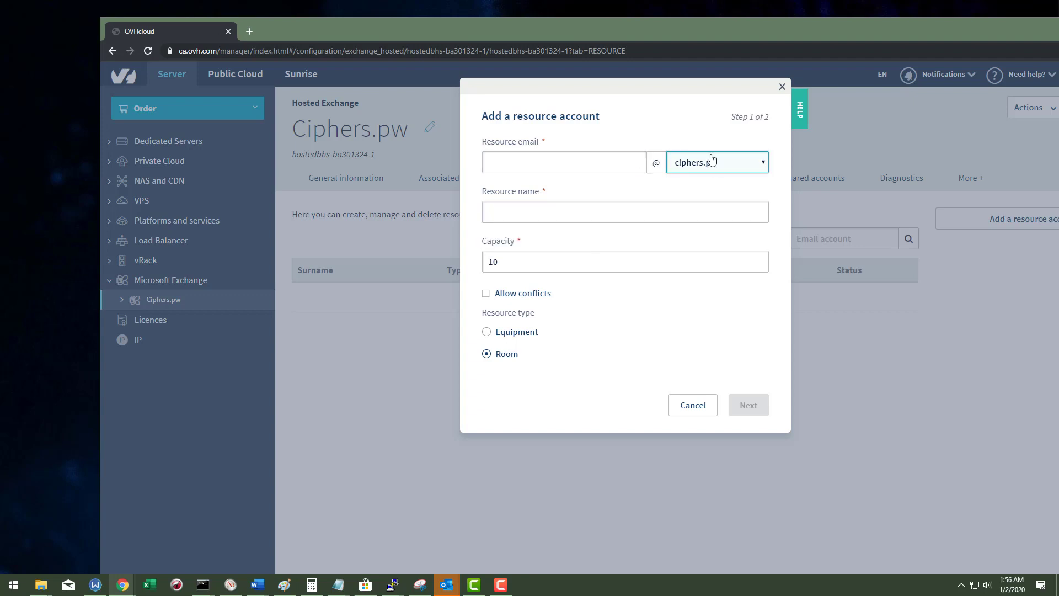
{"action": "left_click", "coordinate": [781, 87]}
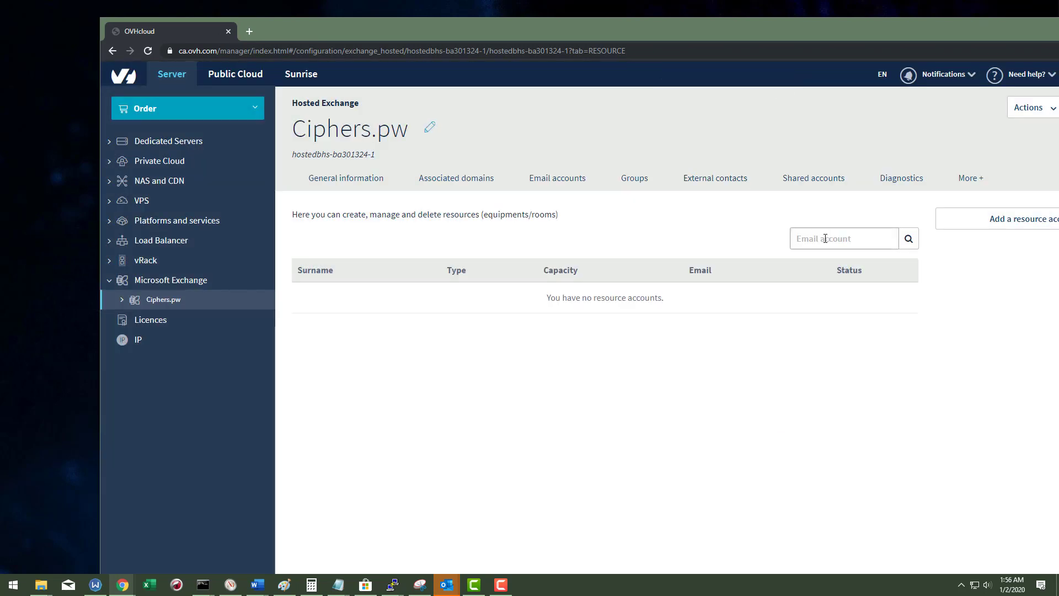
{"action": "left_click", "coordinate": [983, 189]}
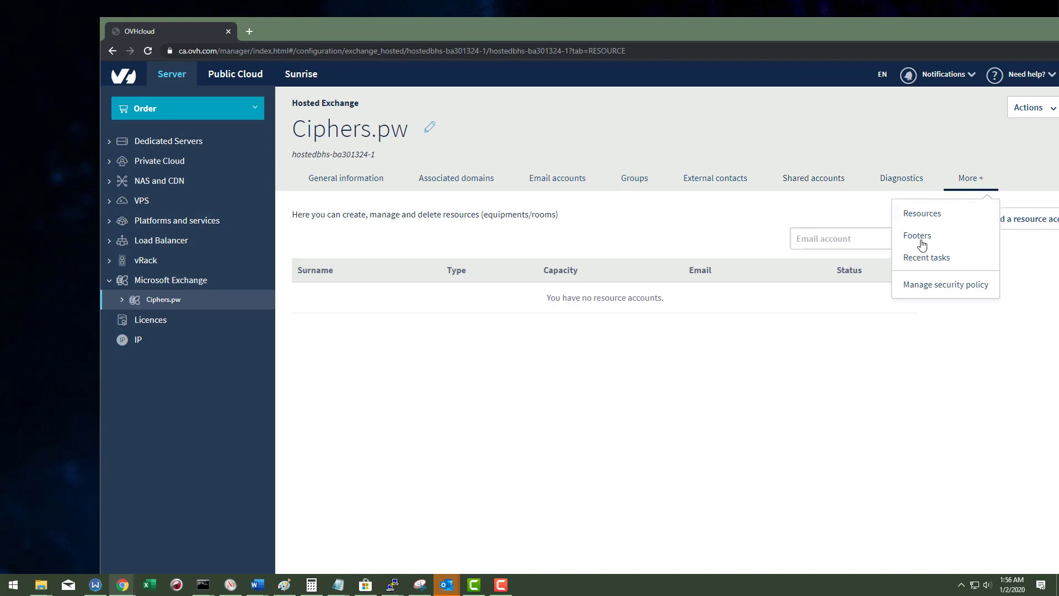
Step: Glance at the Footers section, then scroll through the Recent tasks history
{"action": "left_click", "coordinate": [920, 241]}
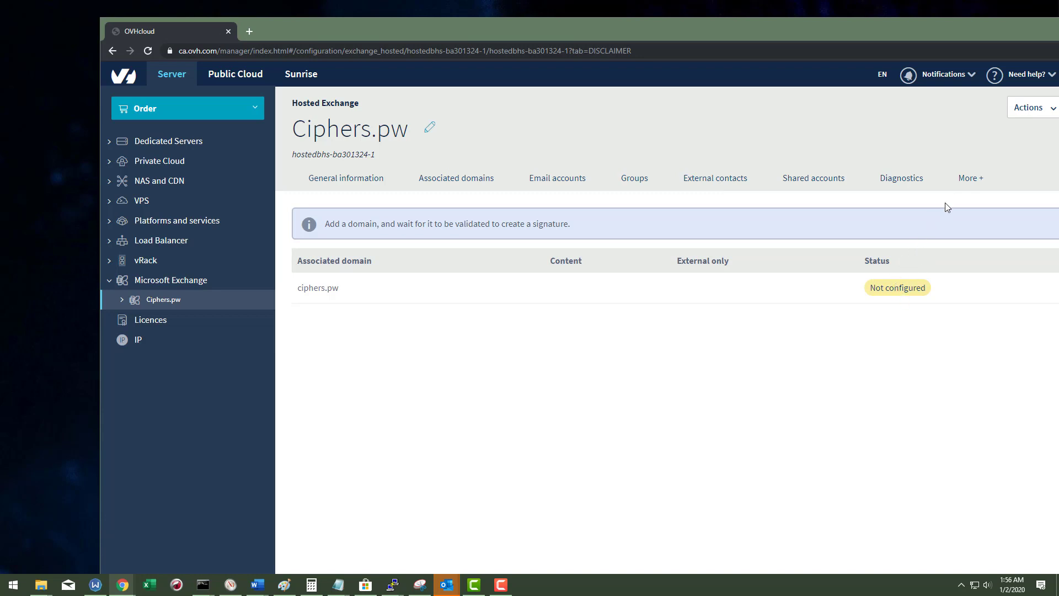
{"action": "left_click", "coordinate": [964, 180]}
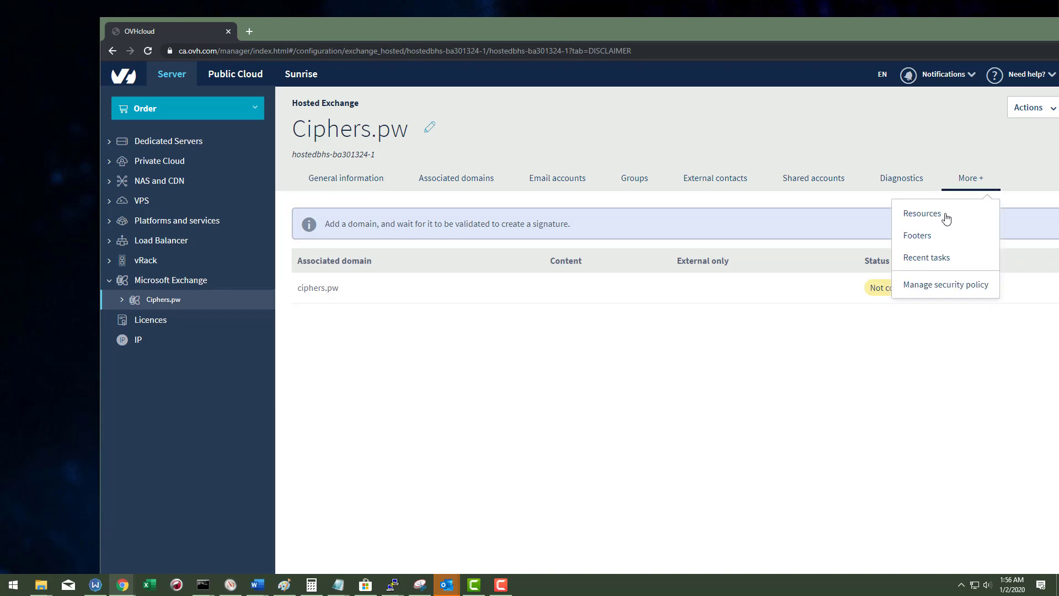
{"action": "left_click", "coordinate": [937, 269]}
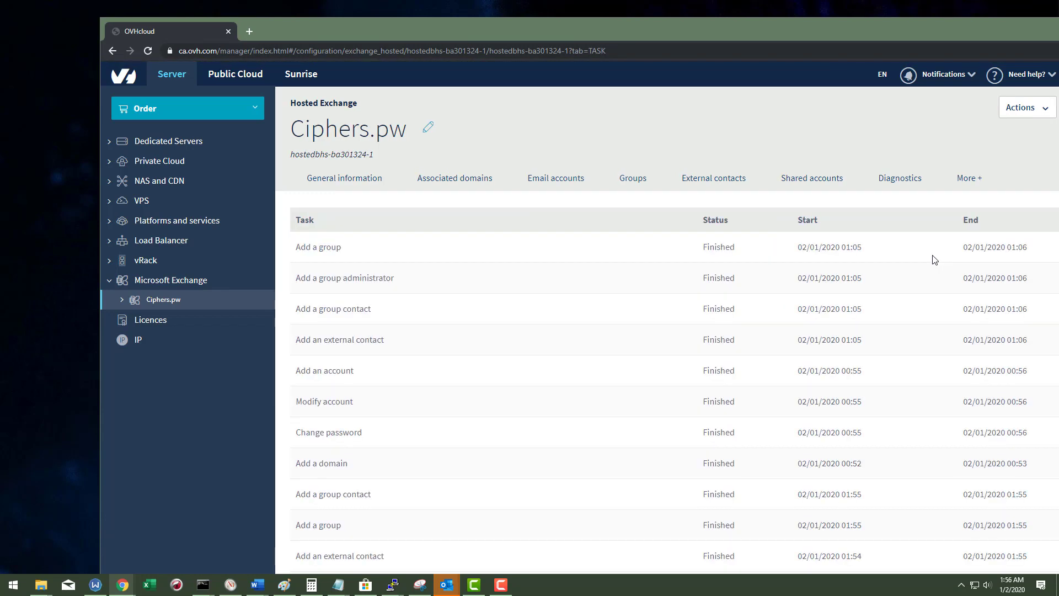
{"action": "scroll", "coordinate": [709, 282], "scroll_direction": "down", "scroll_amount": 8}
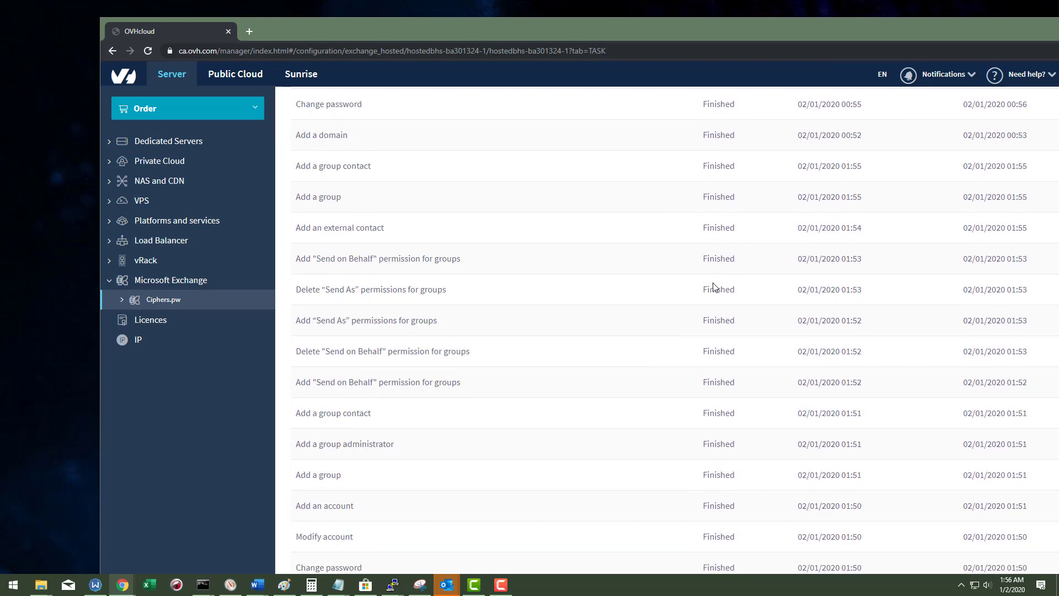
{"action": "scroll", "coordinate": [717, 326], "scroll_direction": "up", "scroll_amount": 8}
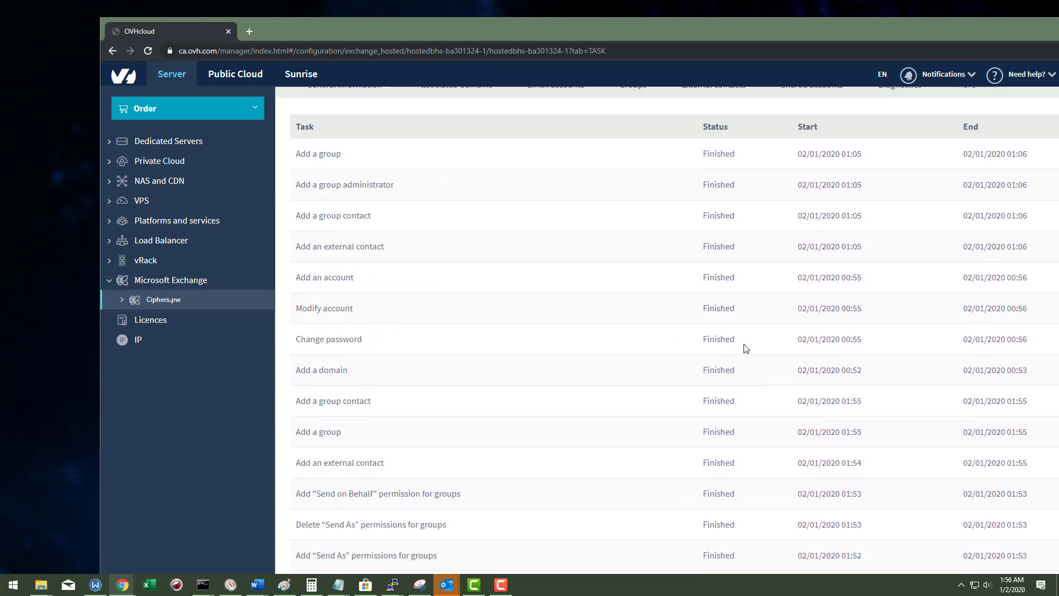
{"action": "left_click", "coordinate": [969, 180]}
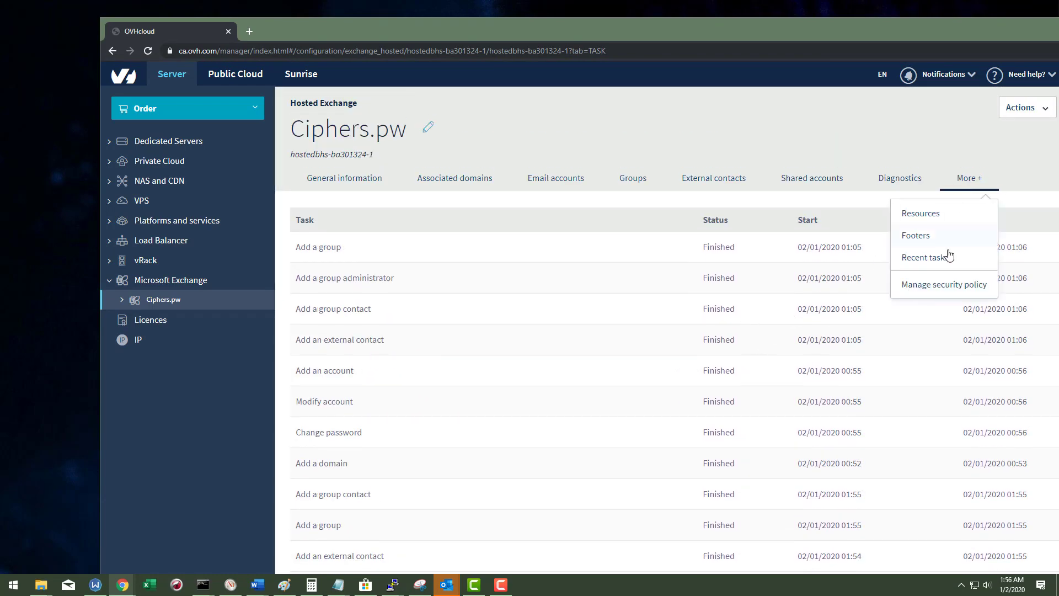
Step: Open the security policy settings and scroll through its fields
{"action": "left_click", "coordinate": [936, 286]}
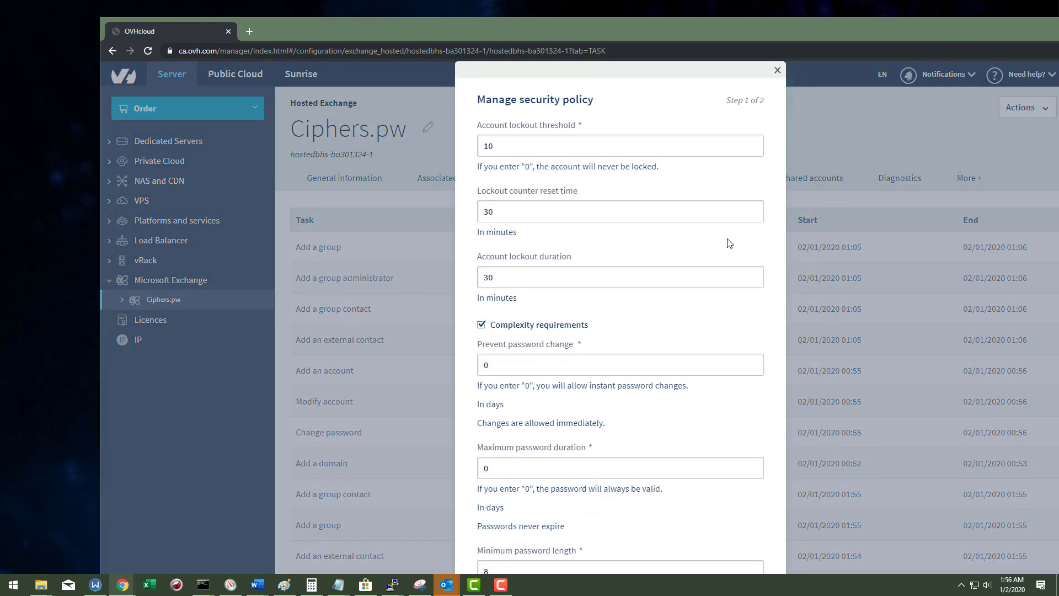
{"action": "scroll", "coordinate": [678, 228], "scroll_direction": "down", "scroll_amount": 4}
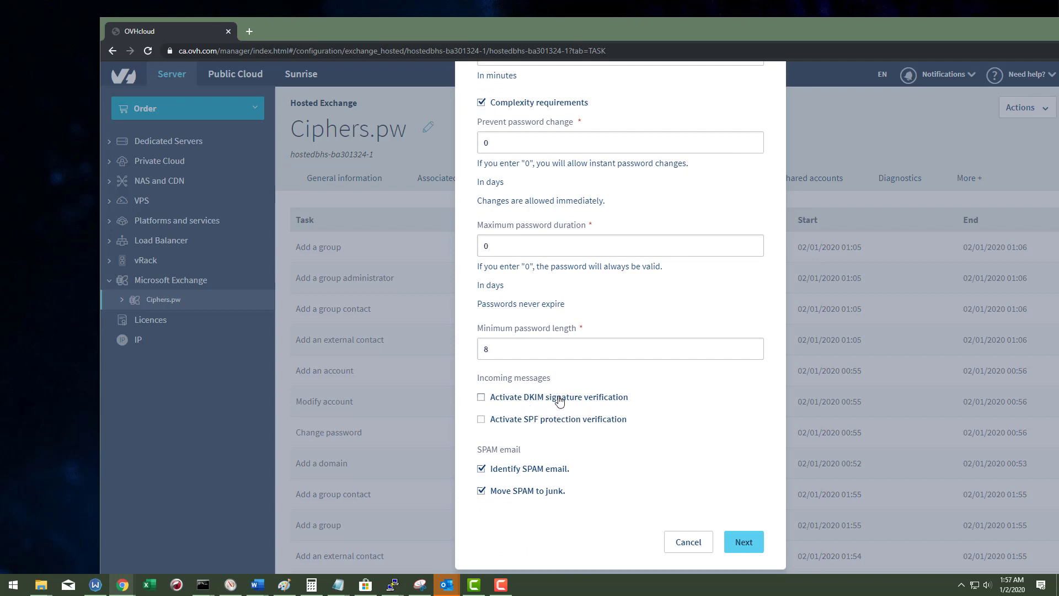
{"action": "scroll", "coordinate": [551, 402], "scroll_direction": "up", "scroll_amount": 2}
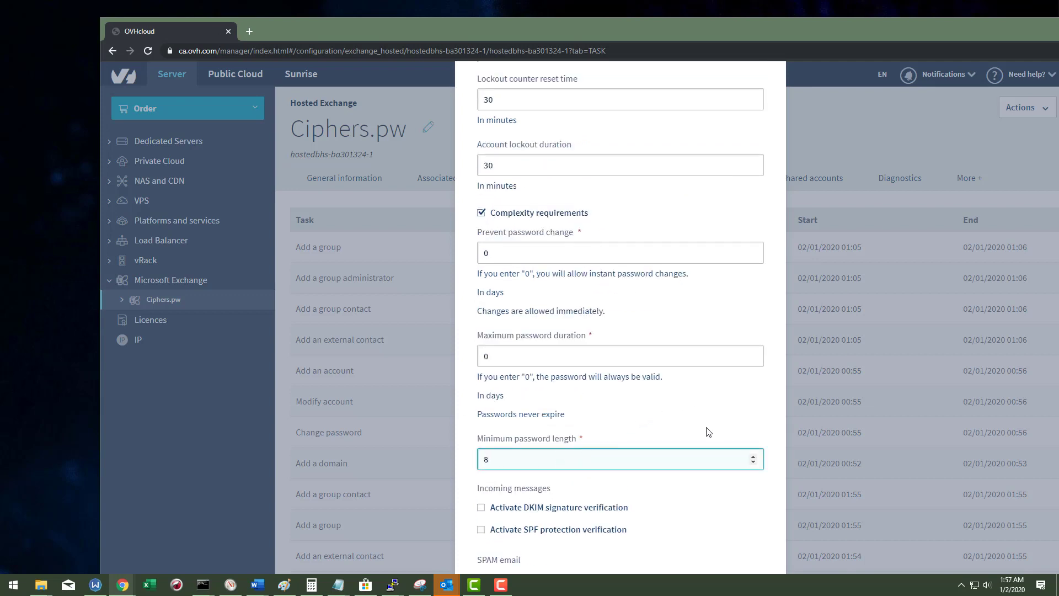
{"action": "scroll", "coordinate": [684, 447], "scroll_direction": "up", "scroll_amount": 2}
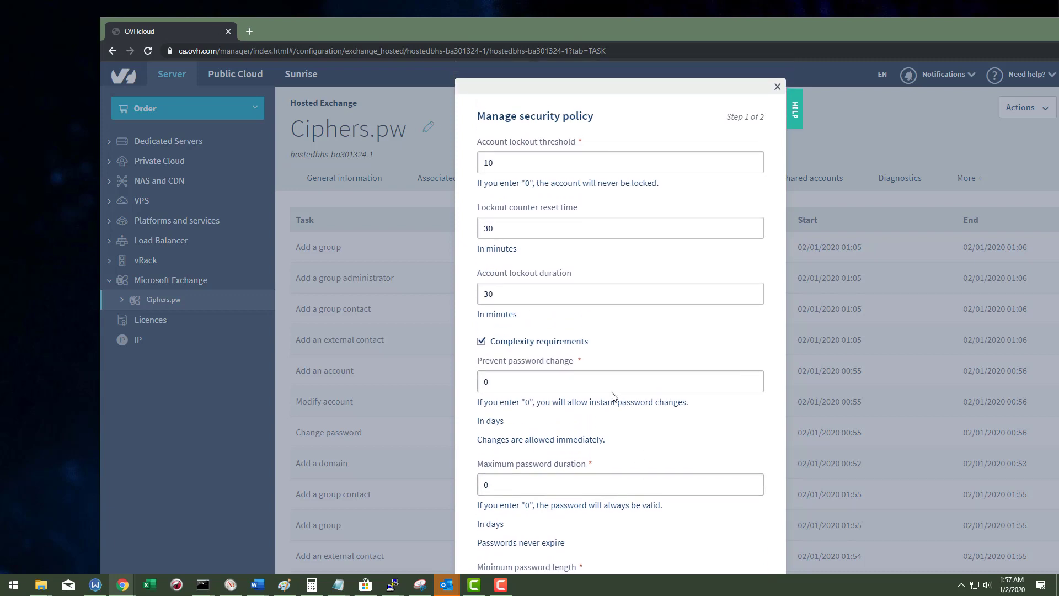
{"action": "scroll", "coordinate": [631, 409], "scroll_direction": "down", "scroll_amount": 1}
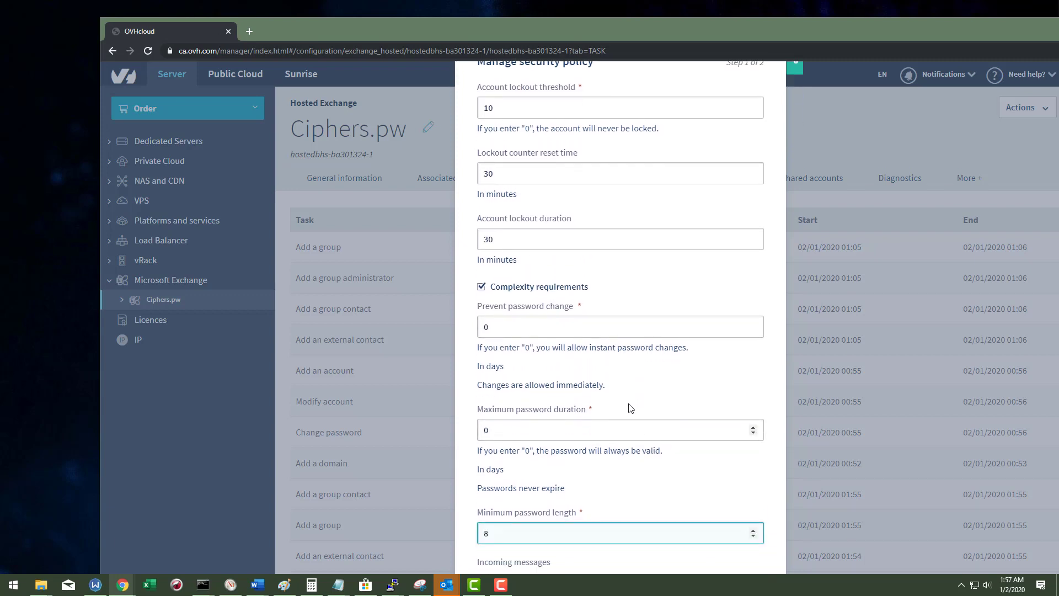
Step: Try 50, 365 and 91 days as maximum password duration, settling on 90
{"action": "left_click", "coordinate": [589, 429]}
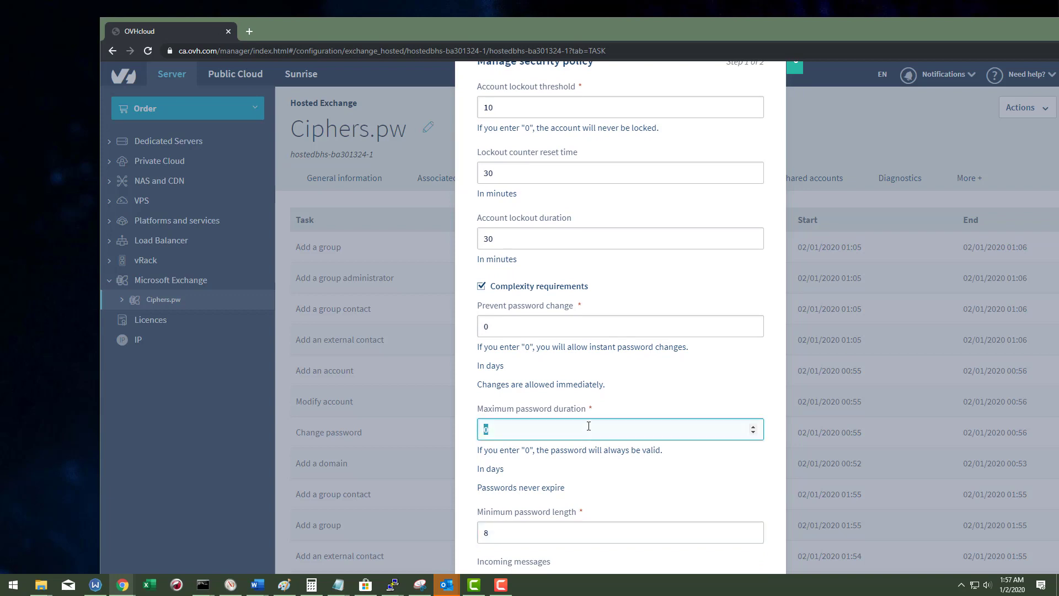
{"action": "type", "text": "50"}
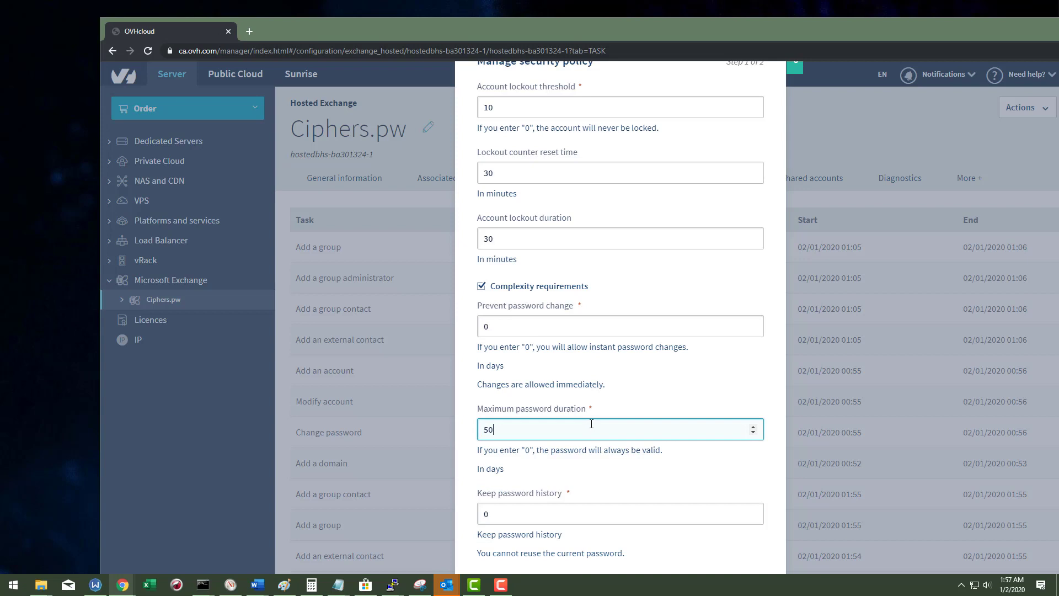
{"action": "scroll", "coordinate": [592, 424], "scroll_direction": "down", "scroll_amount": 5}
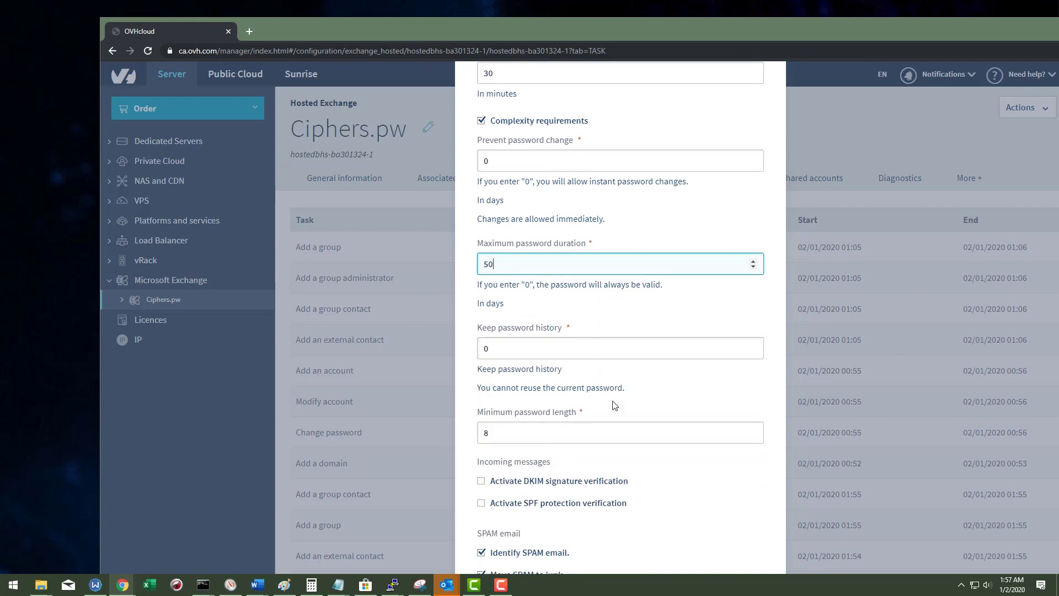
{"action": "scroll", "coordinate": [570, 384], "scroll_direction": "up", "scroll_amount": 3}
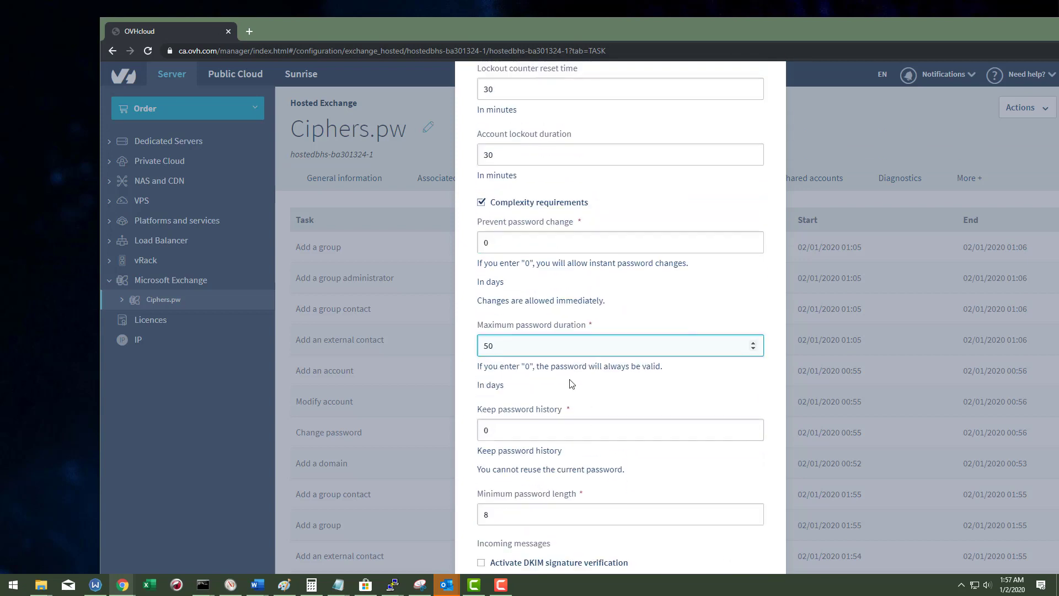
{"action": "double_click", "coordinate": [537, 351]}
{"action": "type", "text": "0"}
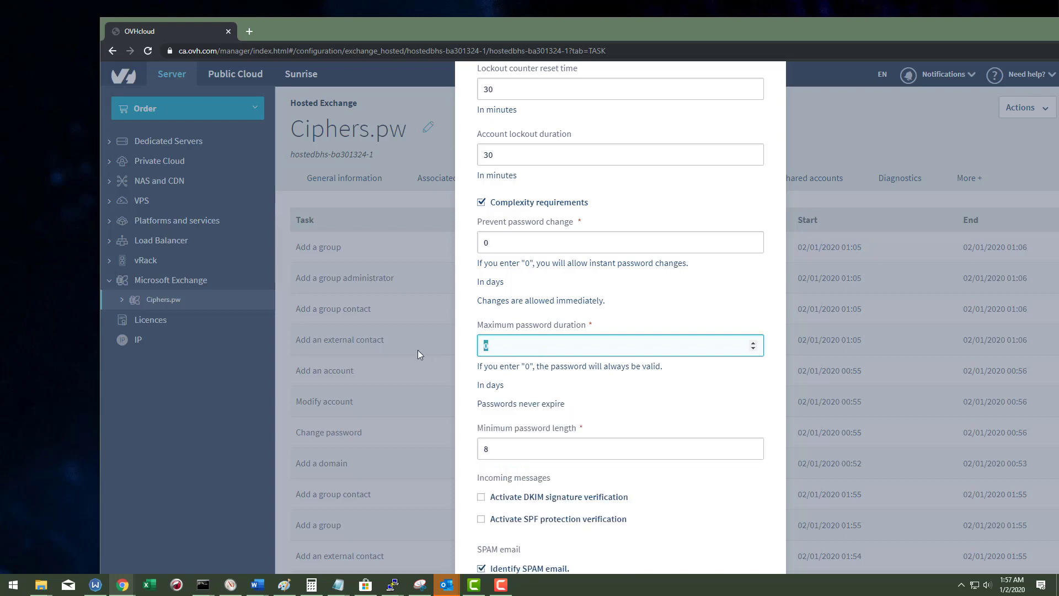
{"action": "type", "text": "365"}
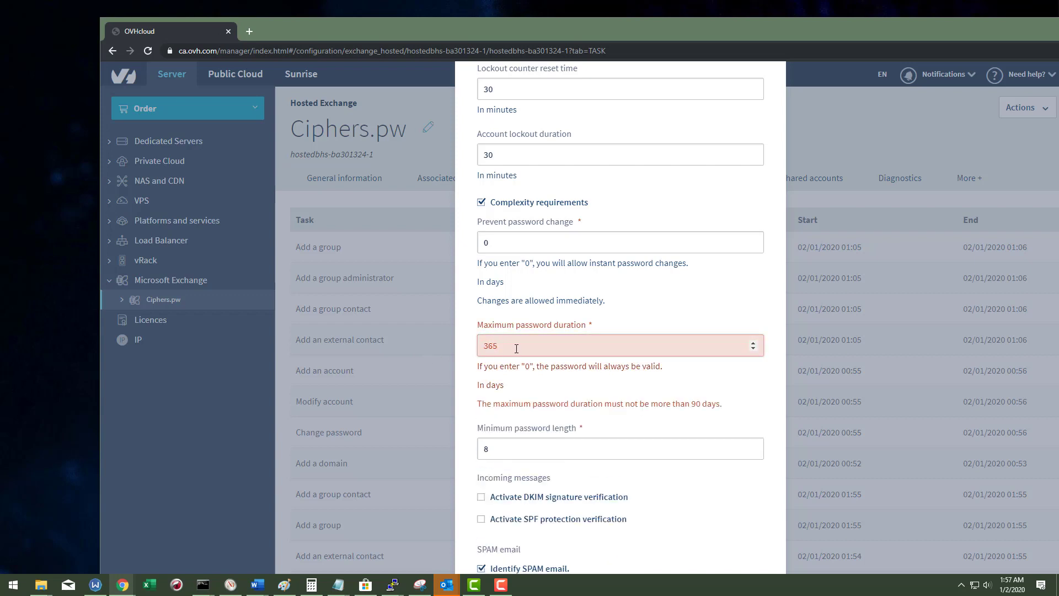
{"action": "left_click_drag", "start_coordinate": [527, 348], "coordinate": [486, 348]}
{"action": "type", "text": "90"}
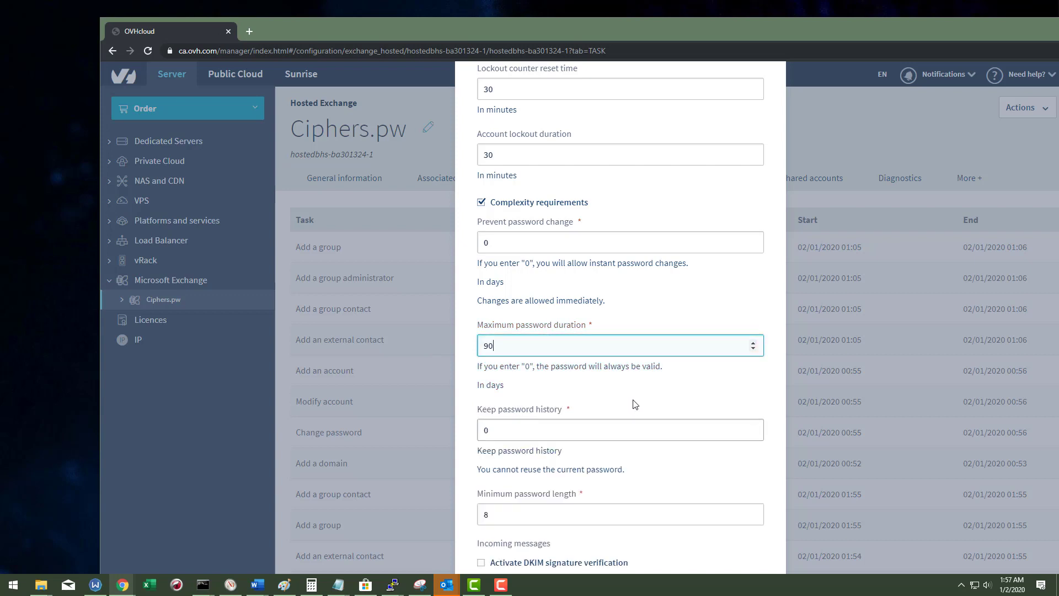
{"action": "type", "text": "1"}
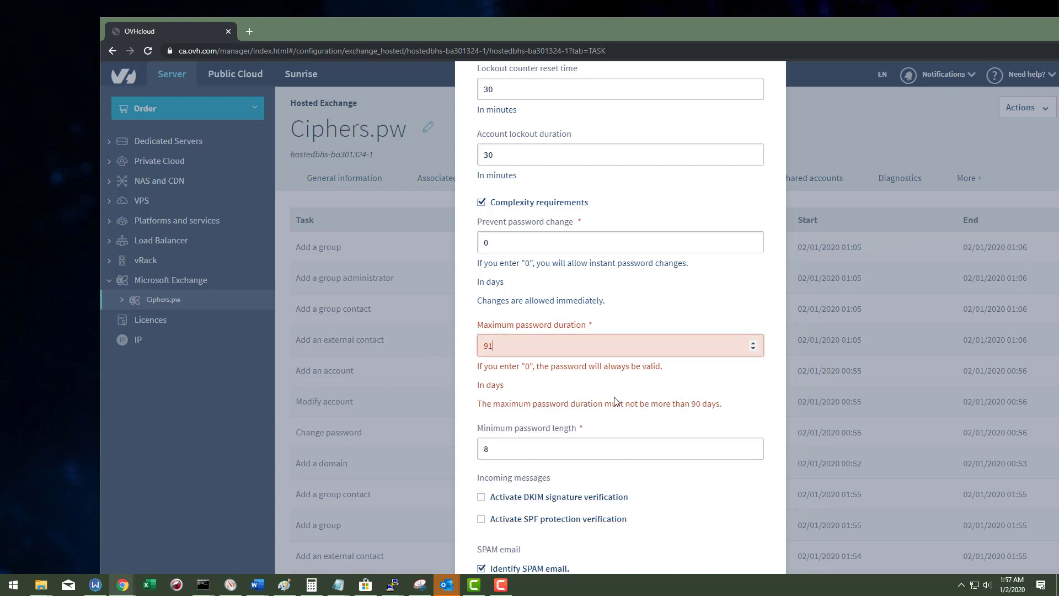
{"action": "double_click", "coordinate": [539, 349]}
{"action": "type", "text": "90"}
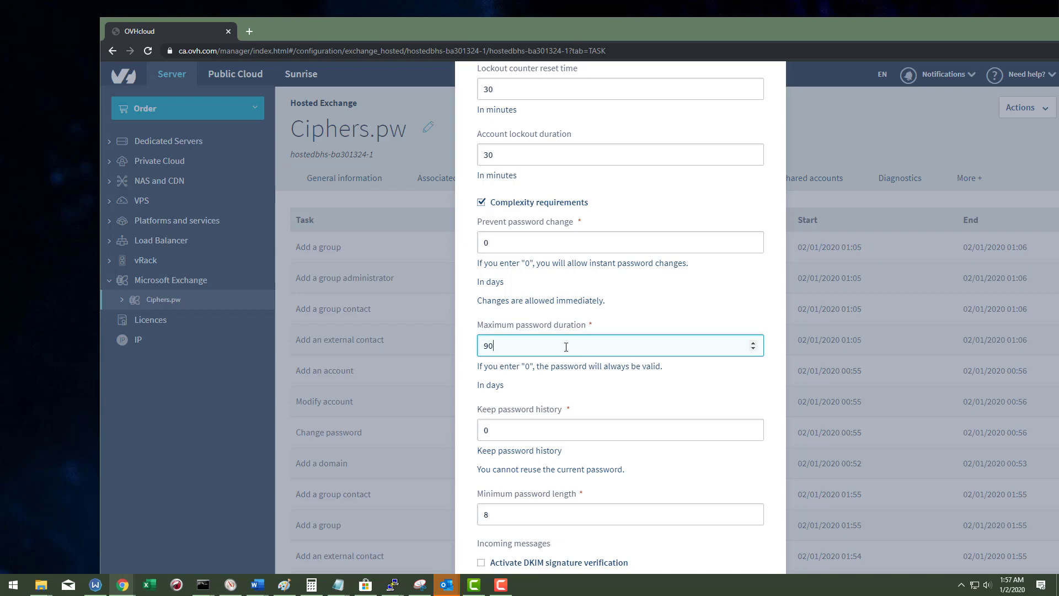
{"action": "scroll", "coordinate": [575, 354], "scroll_direction": "up", "scroll_amount": 3}
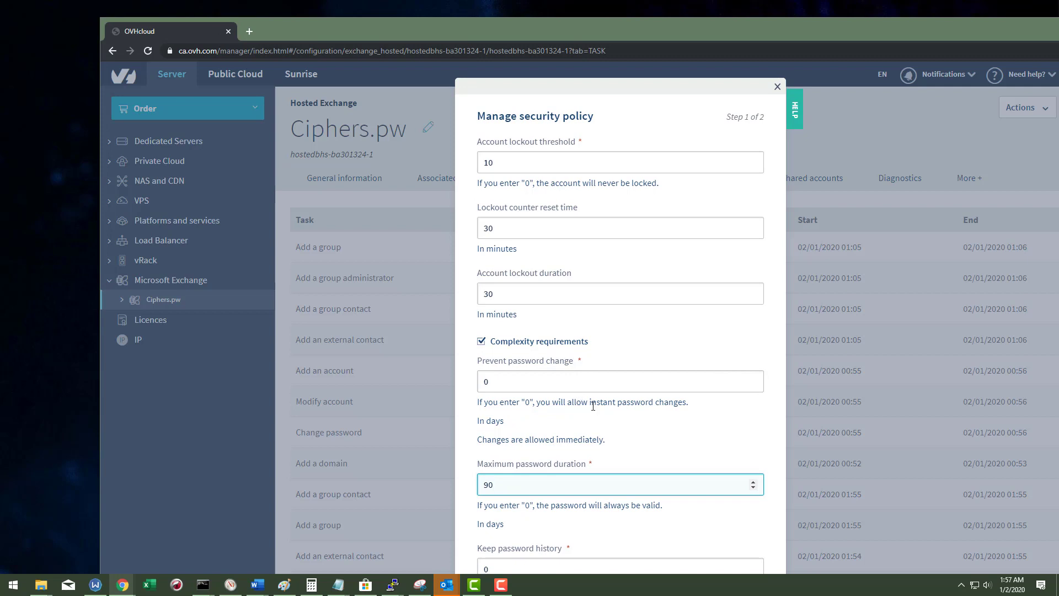
Step: Change the prevent password change value from 0 to 1 day
{"action": "left_click", "coordinate": [595, 381]}
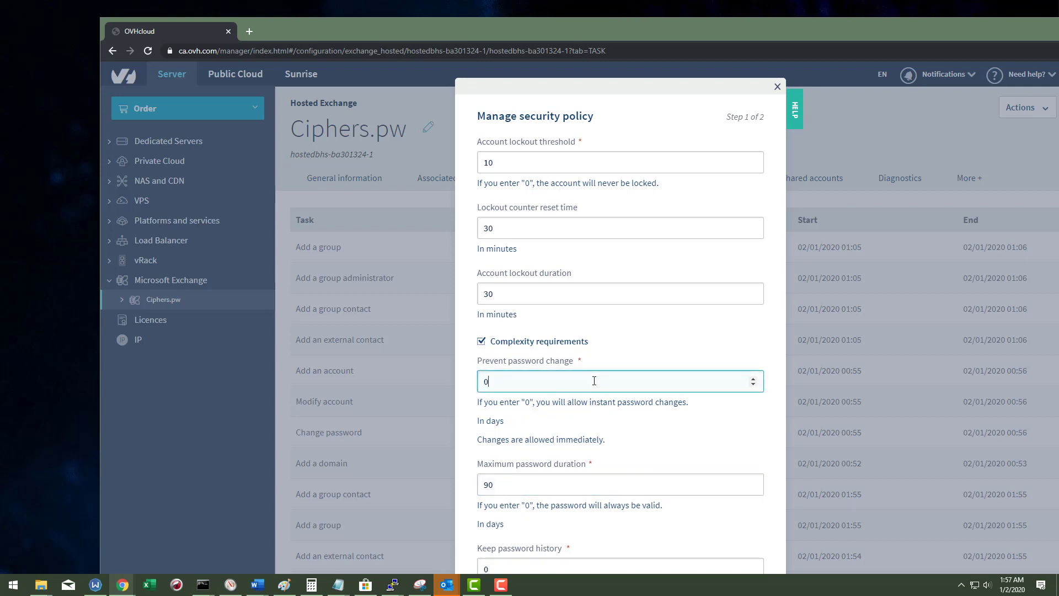
{"action": "left_click_drag", "start_coordinate": [478, 387], "coordinate": [528, 385]}
{"action": "type", "text": "1"}
{"action": "left_click", "coordinate": [547, 418]}
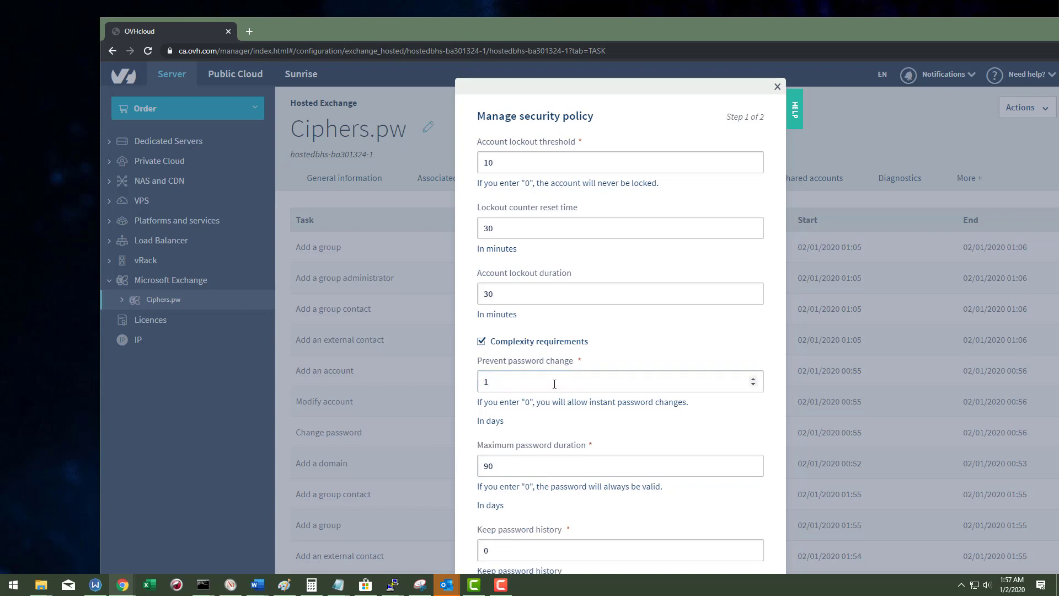
Step: Inspect the lockout duration, counter reset and threshold fields, then close without saving
{"action": "left_click", "coordinate": [546, 298]}
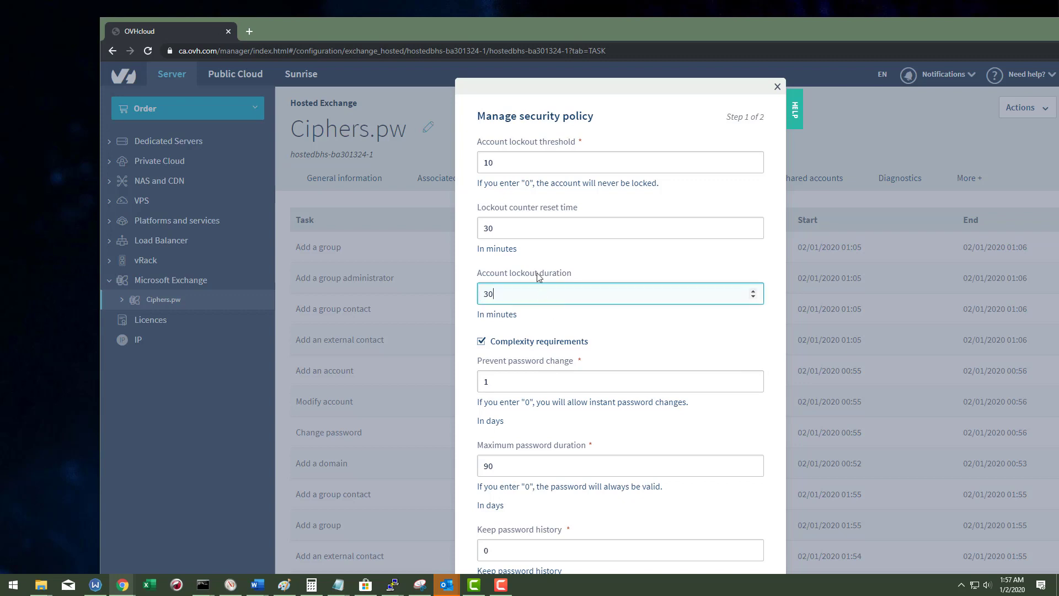
{"action": "left_click", "coordinate": [537, 235]}
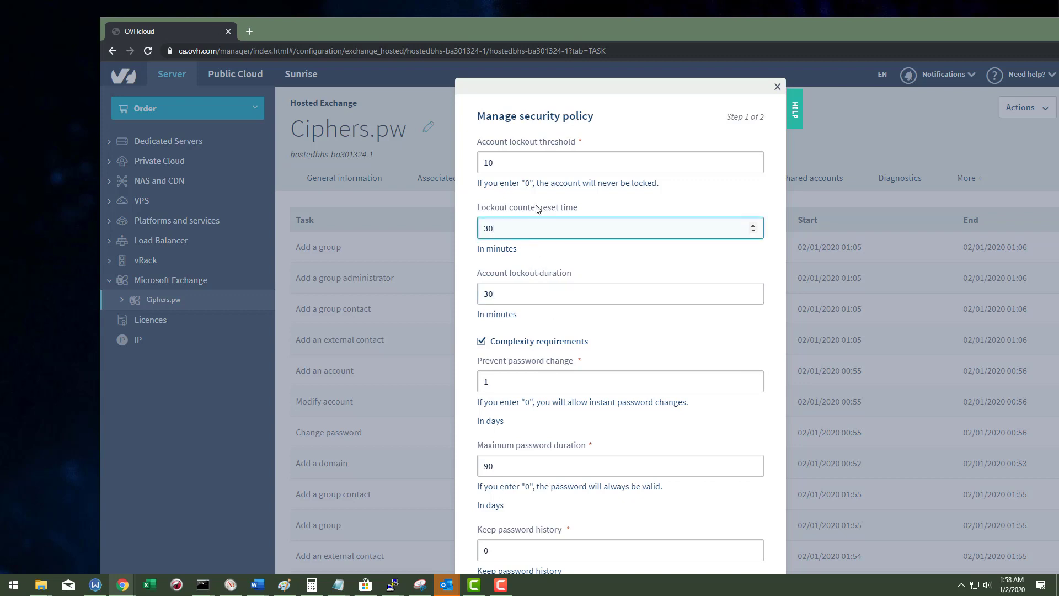
{"action": "left_click", "coordinate": [542, 164]}
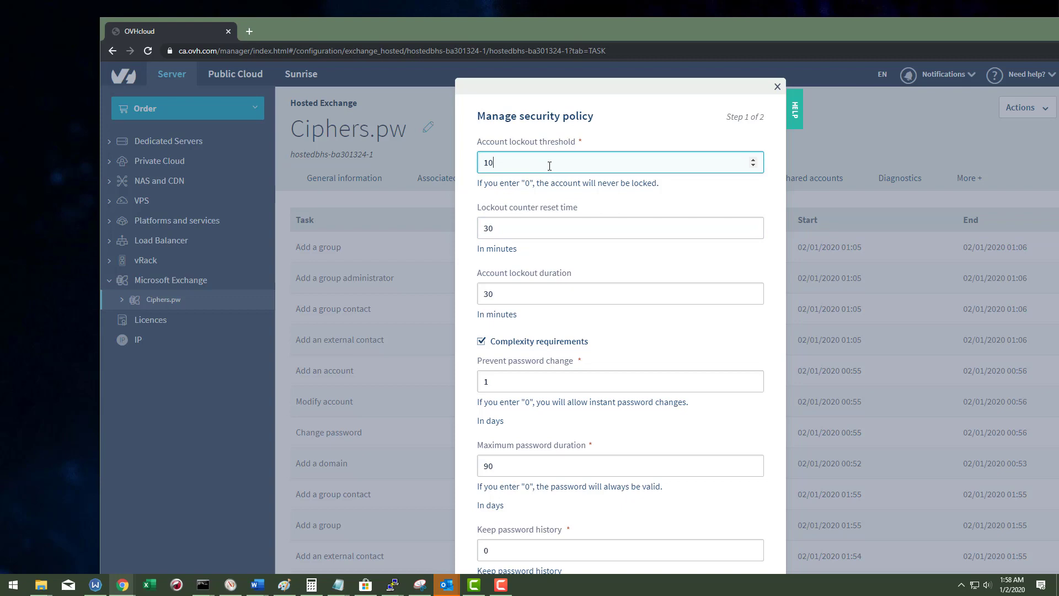
{"action": "scroll", "coordinate": [607, 260], "scroll_direction": "down", "scroll_amount": 5}
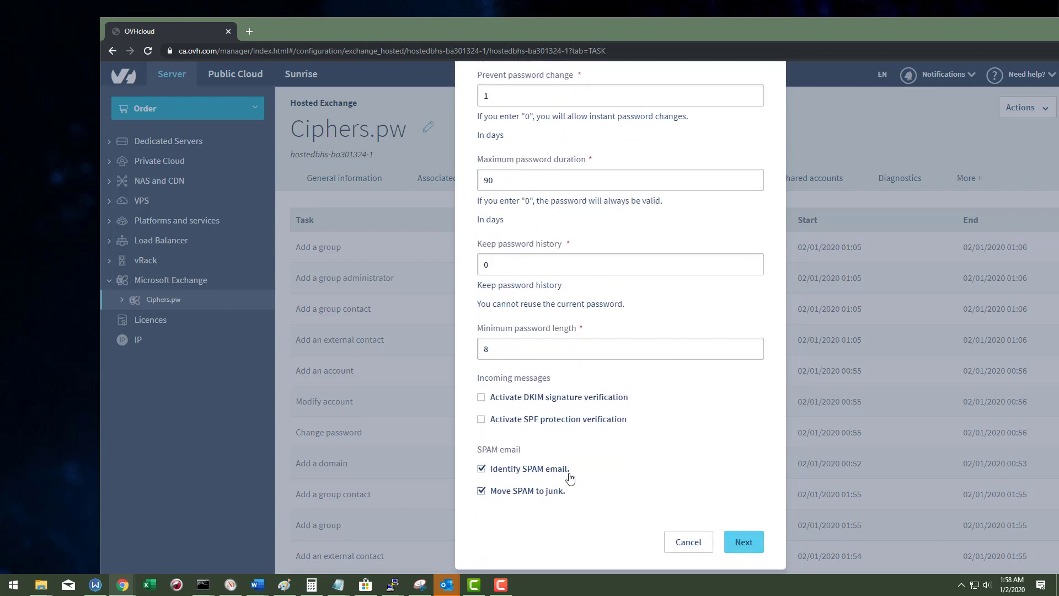
{"action": "scroll", "coordinate": [650, 440], "scroll_direction": "up", "scroll_amount": 5}
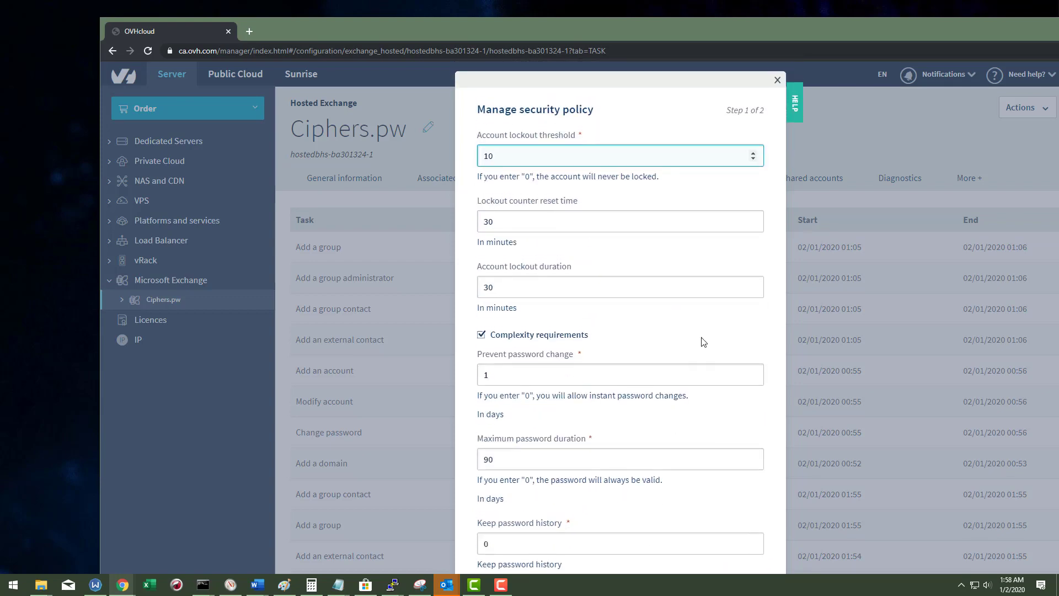
{"action": "left_click", "coordinate": [778, 86]}
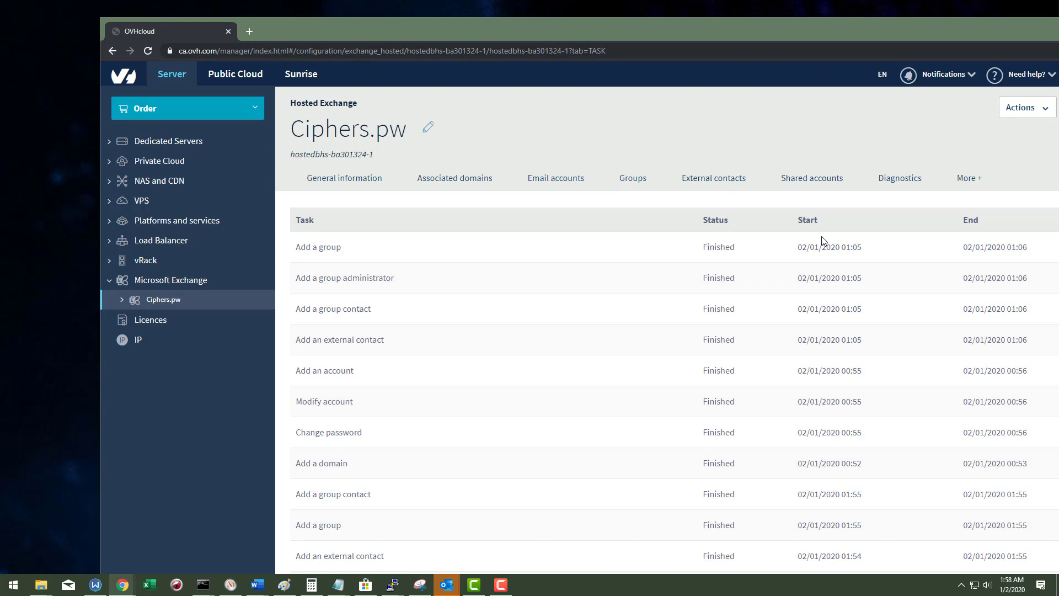
Step: Open and dismiss the service Actions menu, scroll the task list, then show Email accounts
{"action": "left_click", "coordinate": [1025, 108]}
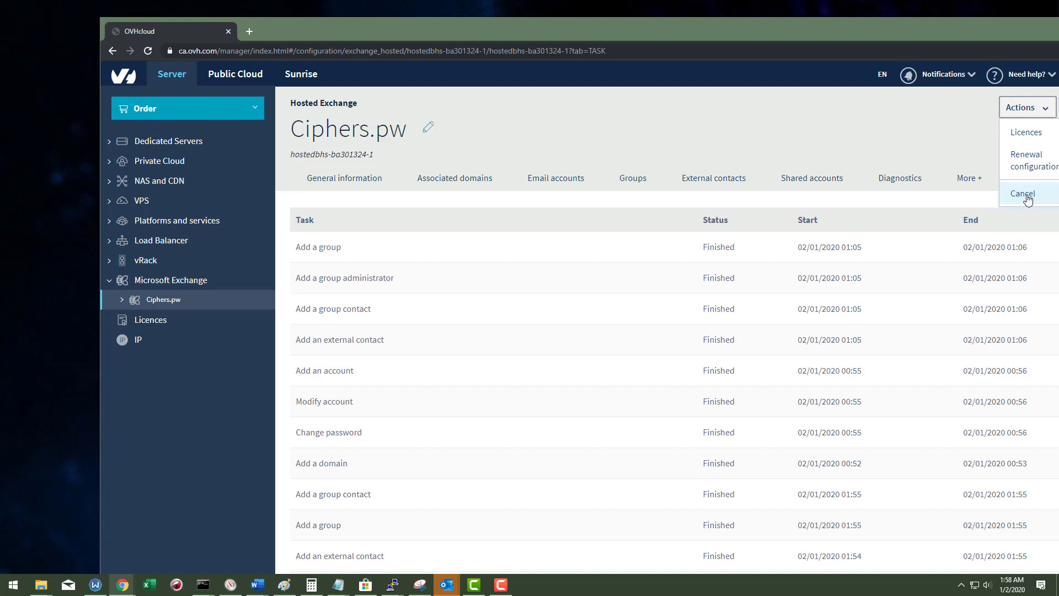
{"action": "left_click", "coordinate": [653, 131]}
{"action": "scroll", "coordinate": [576, 345], "scroll_direction": "down", "scroll_amount": 7}
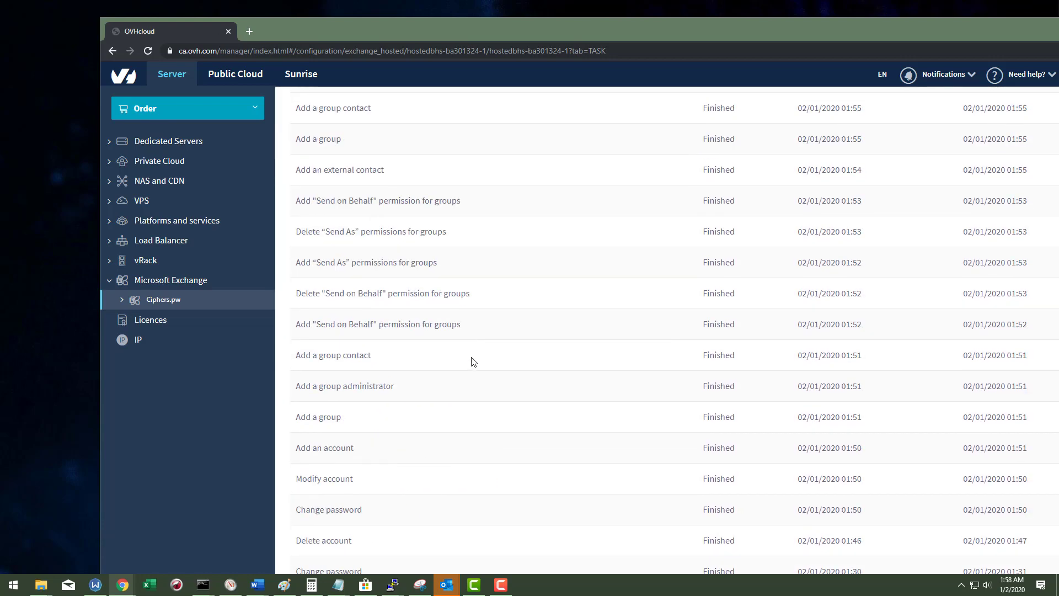
{"action": "scroll", "coordinate": [477, 380], "scroll_direction": "down", "scroll_amount": 2}
{"action": "scroll", "coordinate": [492, 397], "scroll_direction": "up", "scroll_amount": 9}
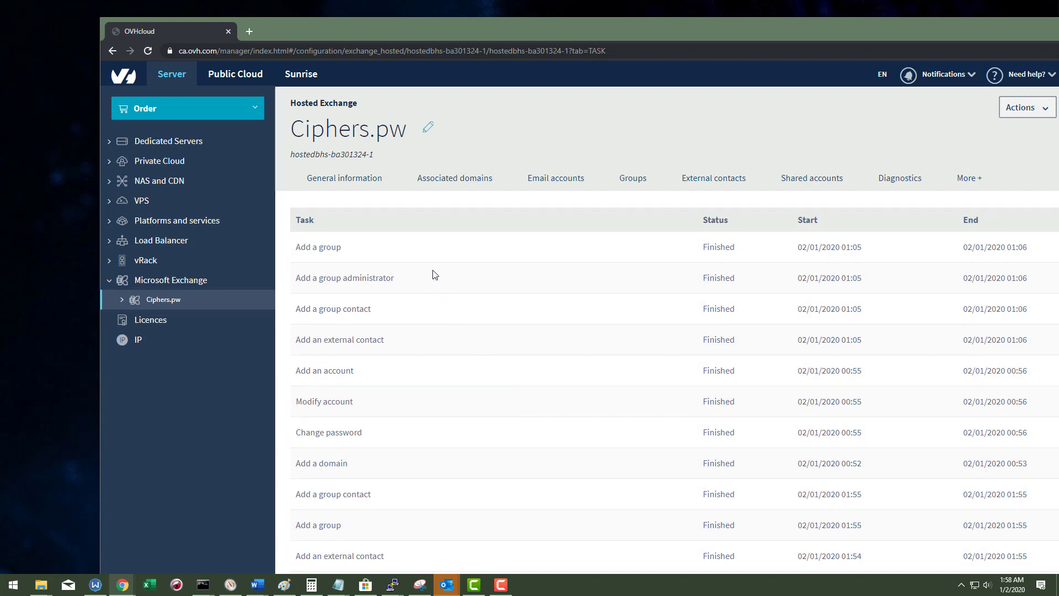
{"action": "left_click", "coordinate": [559, 179]}
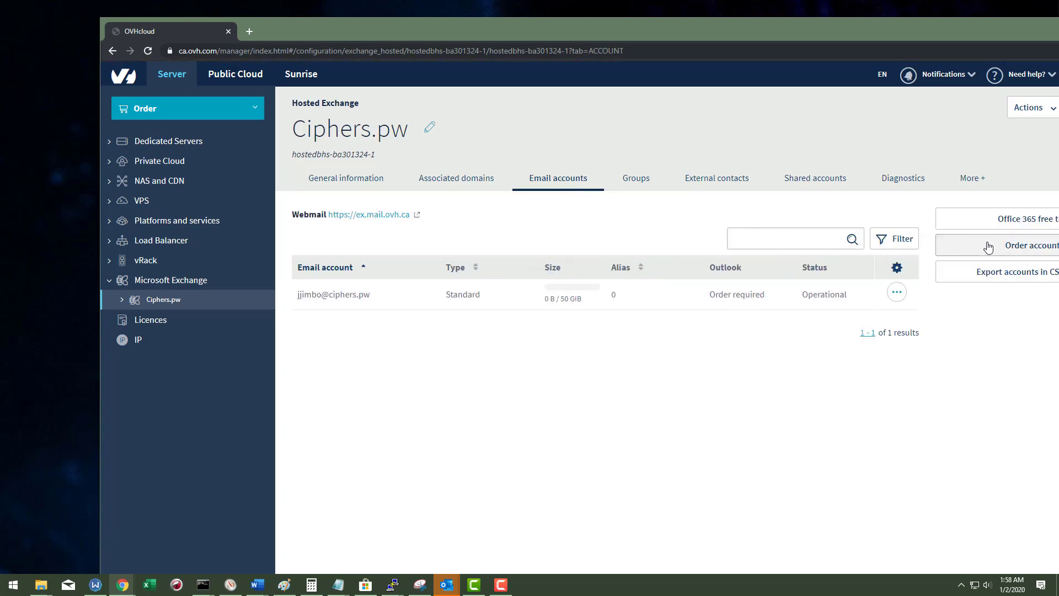
Step: Compare 300GiB account pricing, then choose 50GiB accounts billed monthly
{"action": "left_click", "coordinate": [996, 245]}
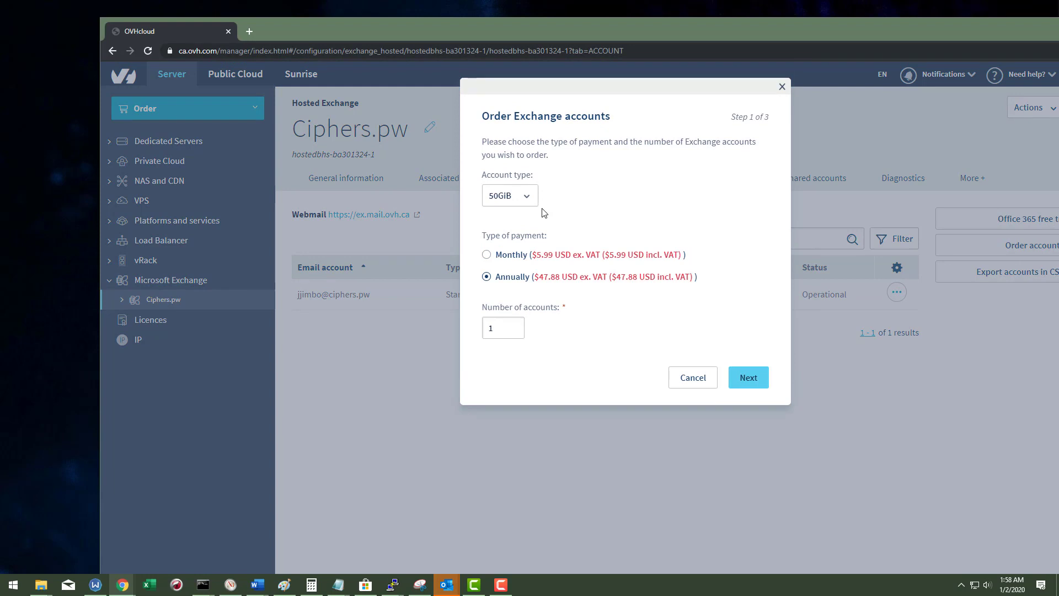
{"action": "left_click", "coordinate": [523, 200]}
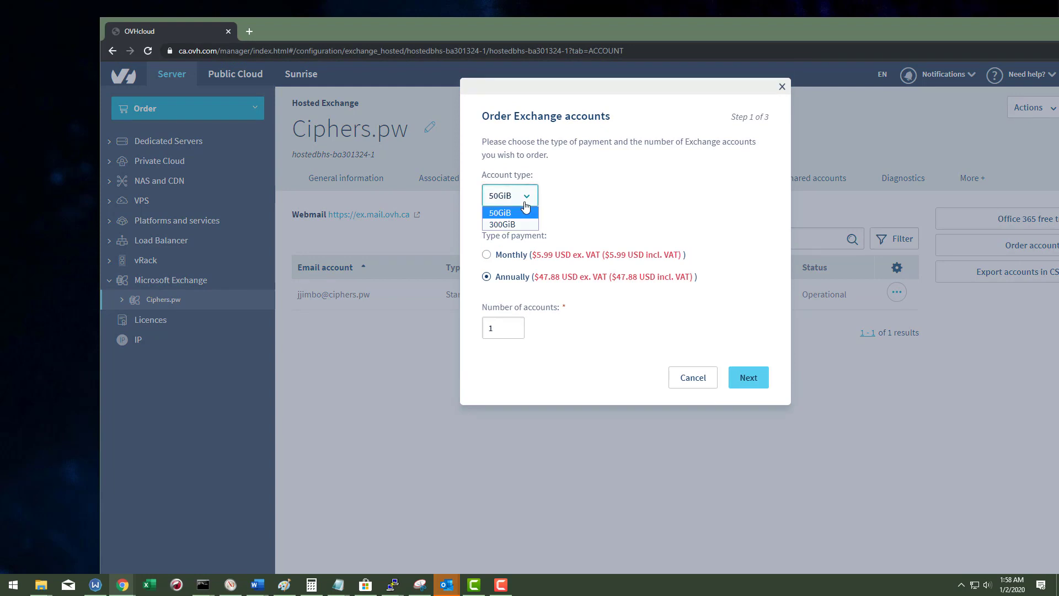
{"action": "left_click", "coordinate": [509, 225]}
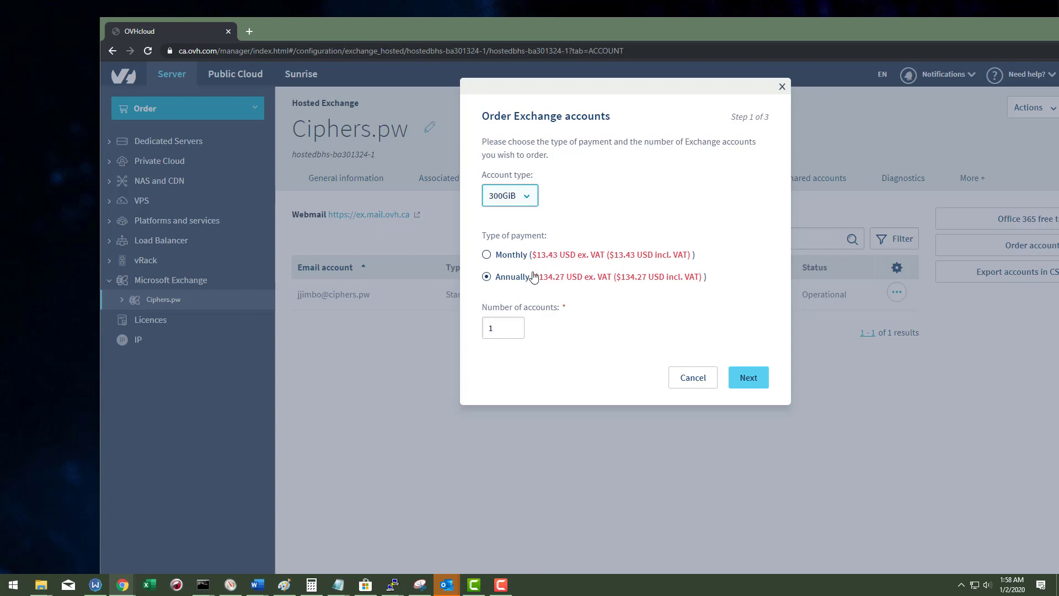
{"action": "left_click", "coordinate": [520, 200]}
{"action": "left_click", "coordinate": [511, 216]}
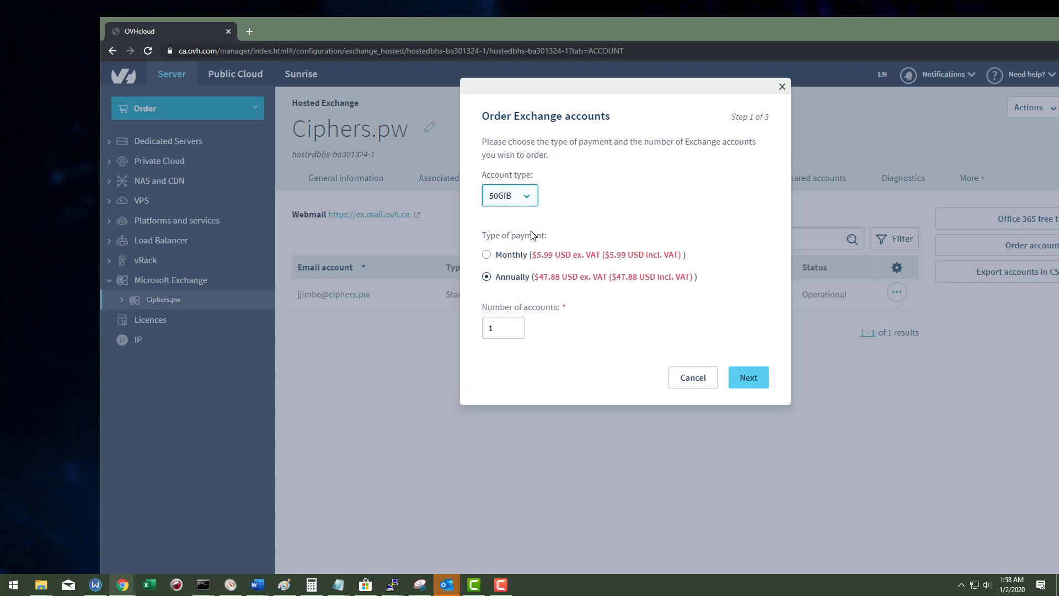
{"action": "left_click", "coordinate": [509, 254]}
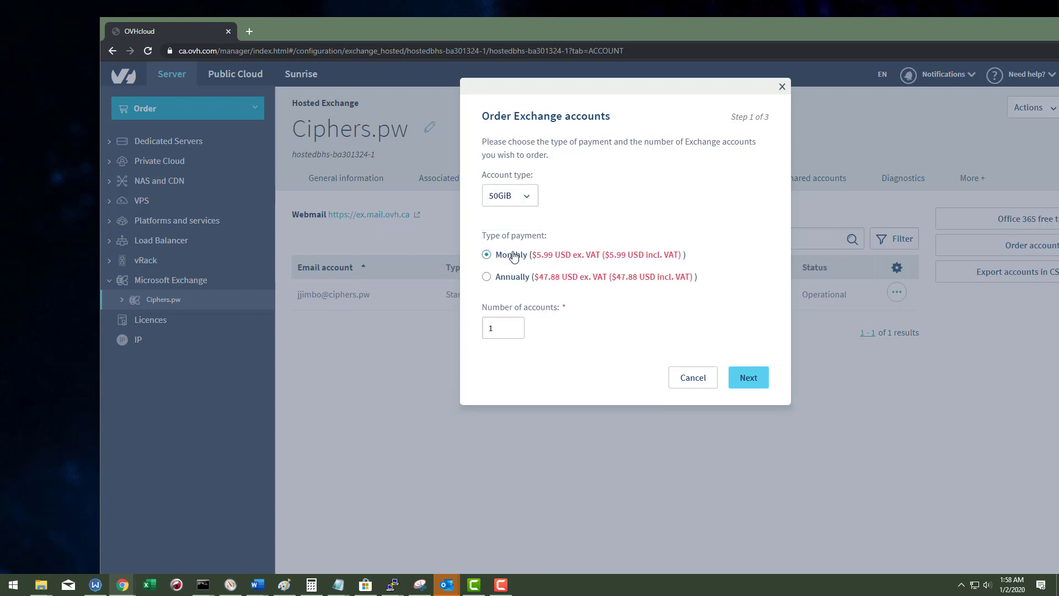
Step: Adjust the number of accounts toward 95, rechecking annual versus monthly billing and keeping monthly
{"action": "left_click", "coordinate": [495, 327]}
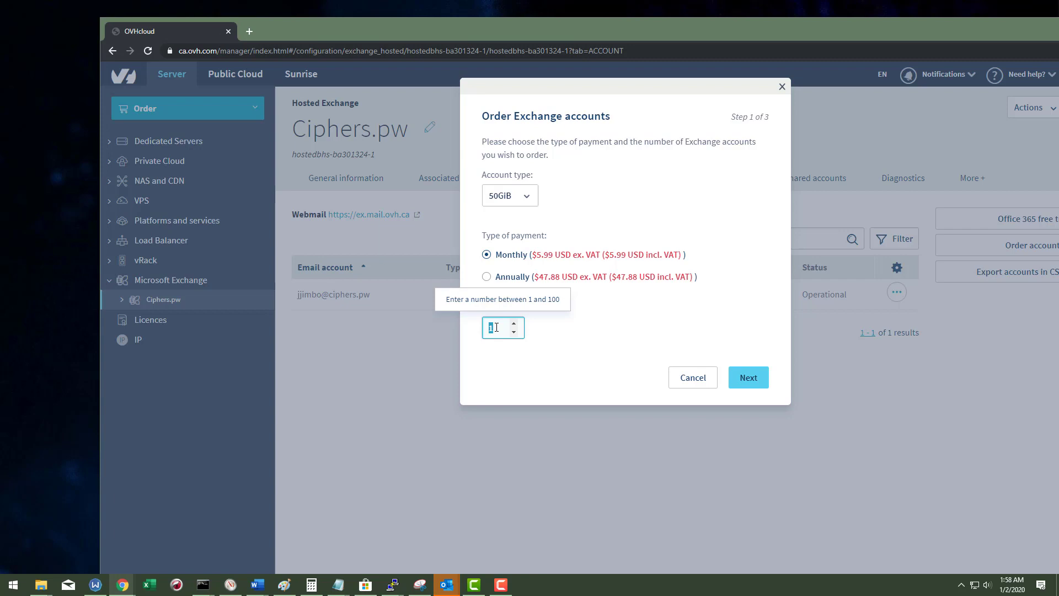
{"action": "type", "text": "00"}
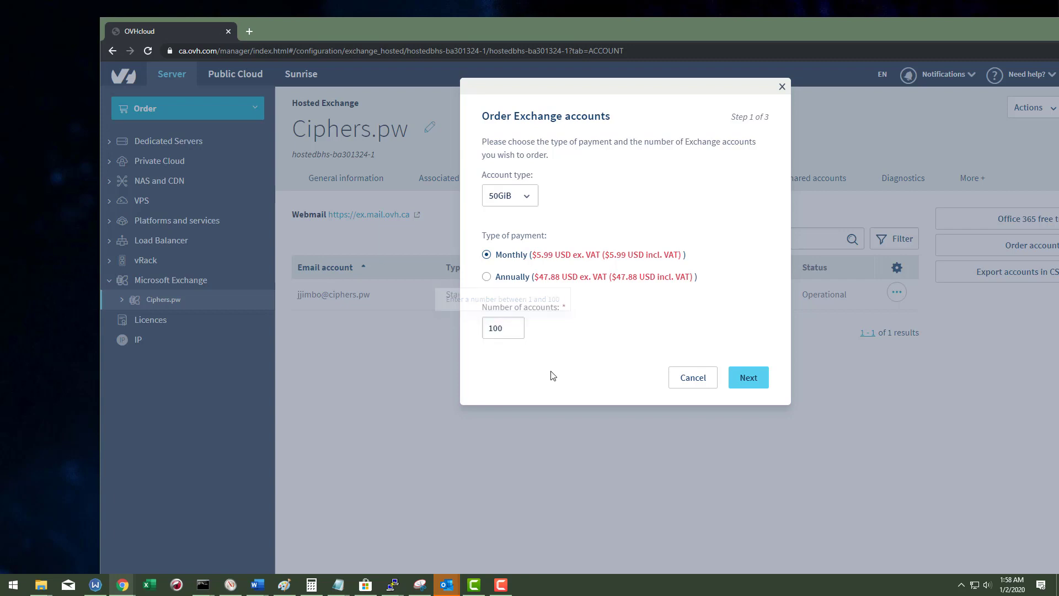
{"action": "left_click", "coordinate": [514, 332]}
{"action": "left_click", "coordinate": [516, 334]}
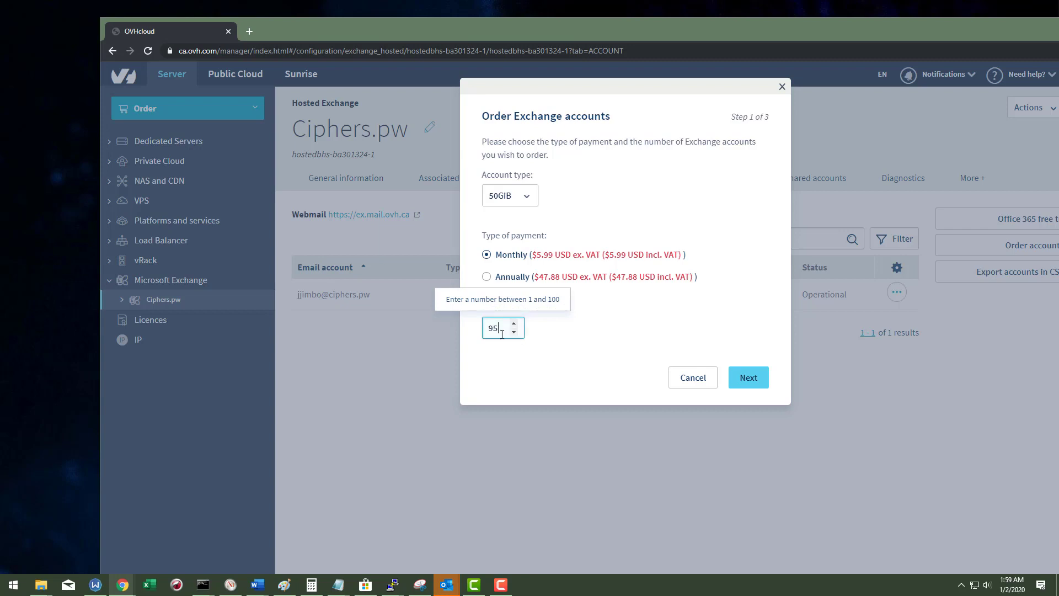
{"action": "left_click", "coordinate": [512, 276]}
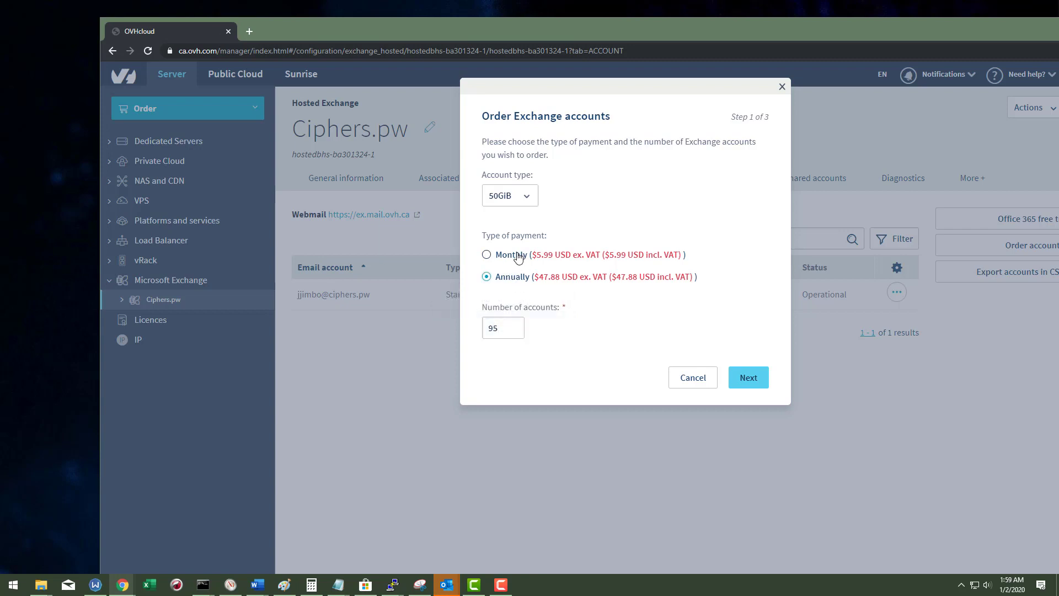
{"action": "left_click", "coordinate": [514, 261]}
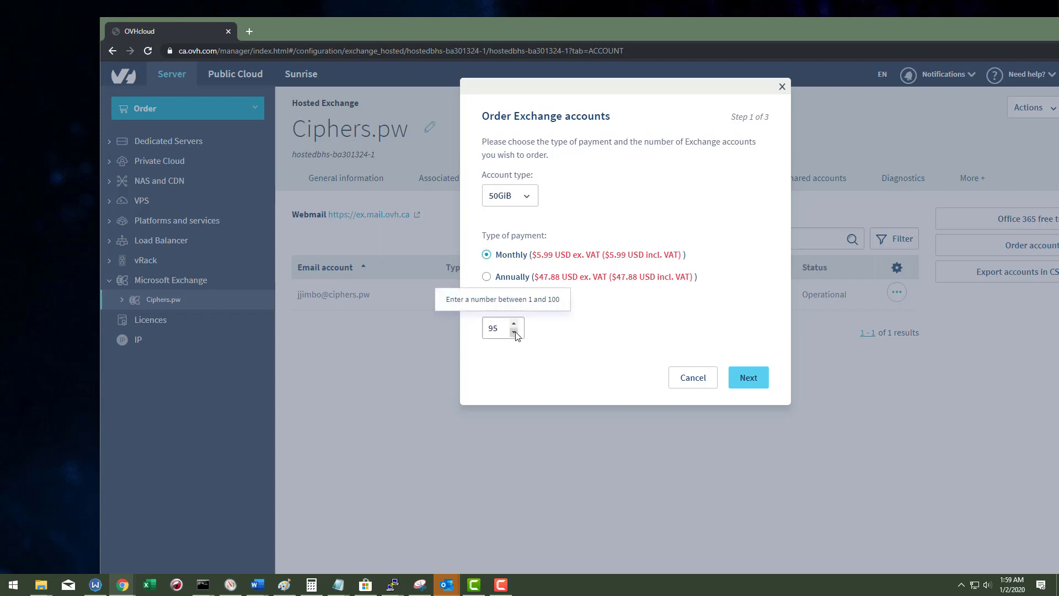
{"action": "left_click", "coordinate": [500, 332]}
Step: Set Number of accounts to 100 after 200 is rejected
{"action": "key", "text": "ctrl+a"}
{"action": "type", "text": "200"}
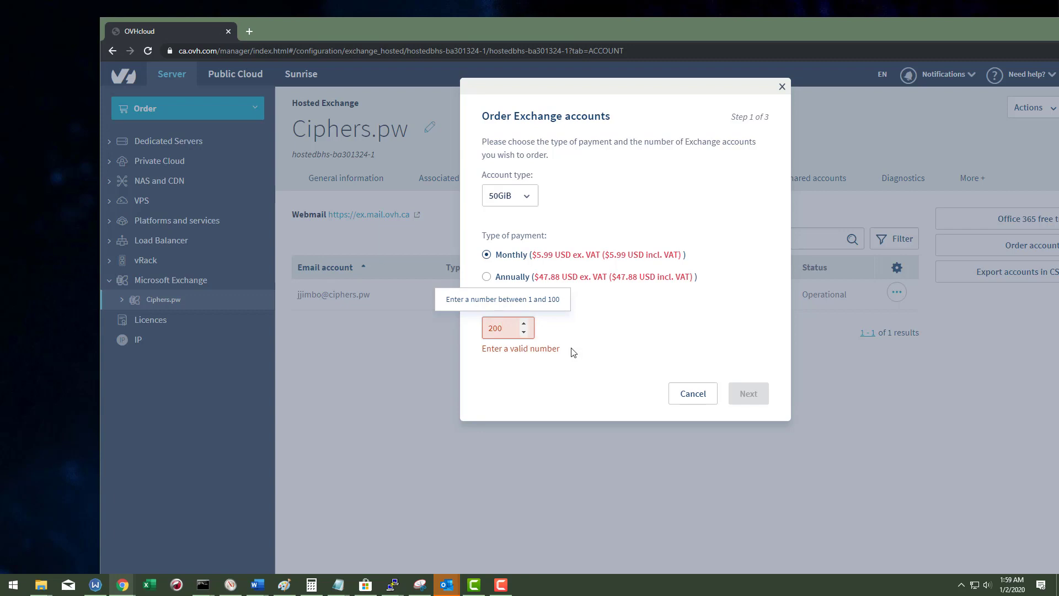
{"action": "key", "text": "ctrl+a"}
{"action": "type", "text": "101"}
{"action": "key", "text": "BackSpace"}
{"action": "type", "text": "0"}
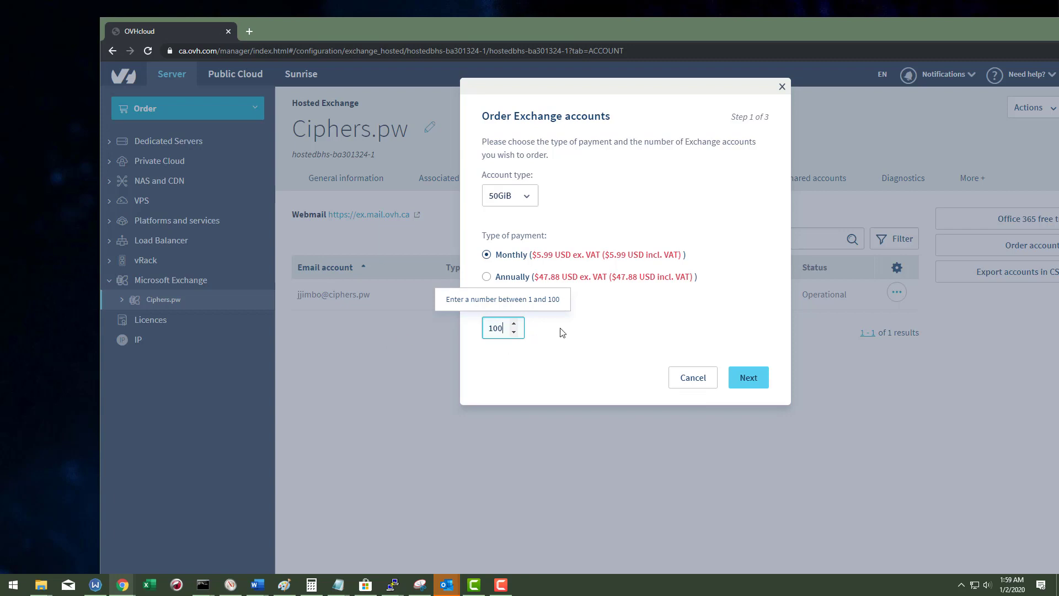
{"action": "left_click", "coordinate": [546, 346]}
Step: Compare 300GiB and 50GiB prices with monthly billing, then close the order dialog unplaced
{"action": "left_click", "coordinate": [522, 204]}
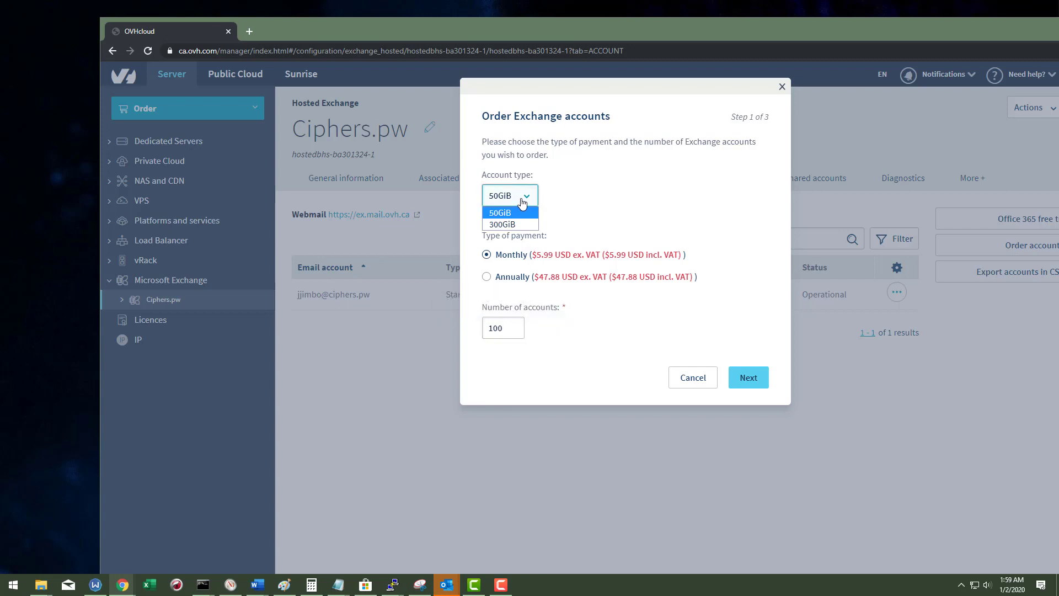
{"action": "left_click", "coordinate": [524, 224]}
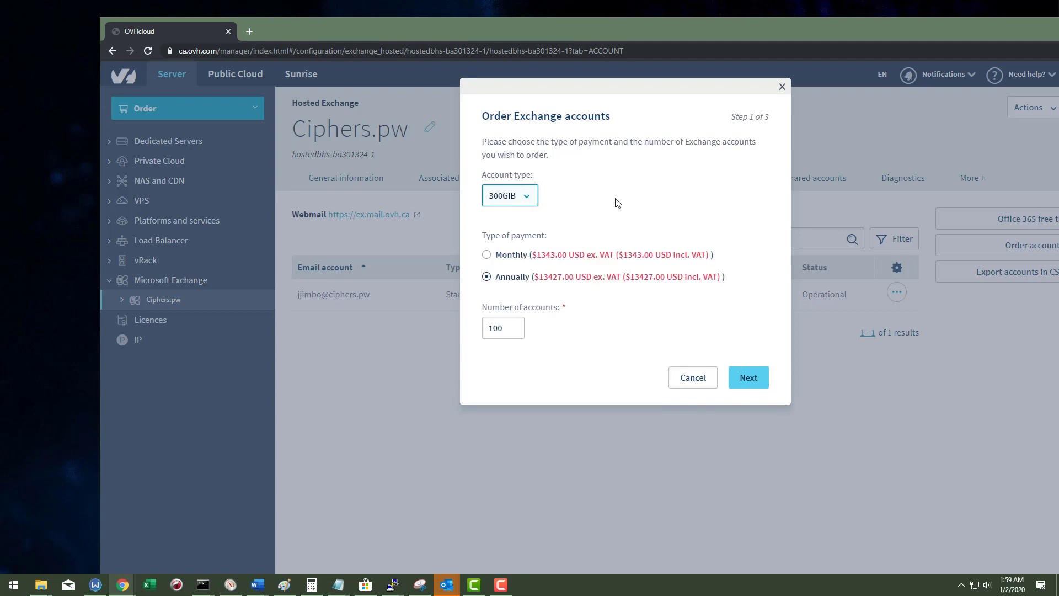
{"action": "left_click", "coordinate": [521, 199]}
{"action": "left_click", "coordinate": [510, 215]}
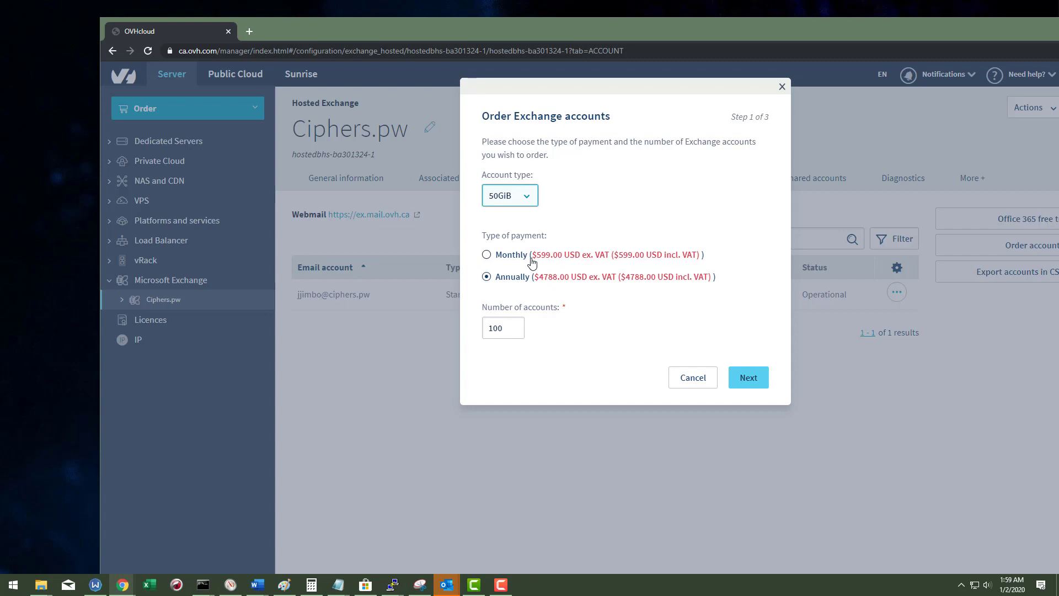
{"action": "left_click", "coordinate": [534, 263]}
{"action": "left_click", "coordinate": [528, 195]}
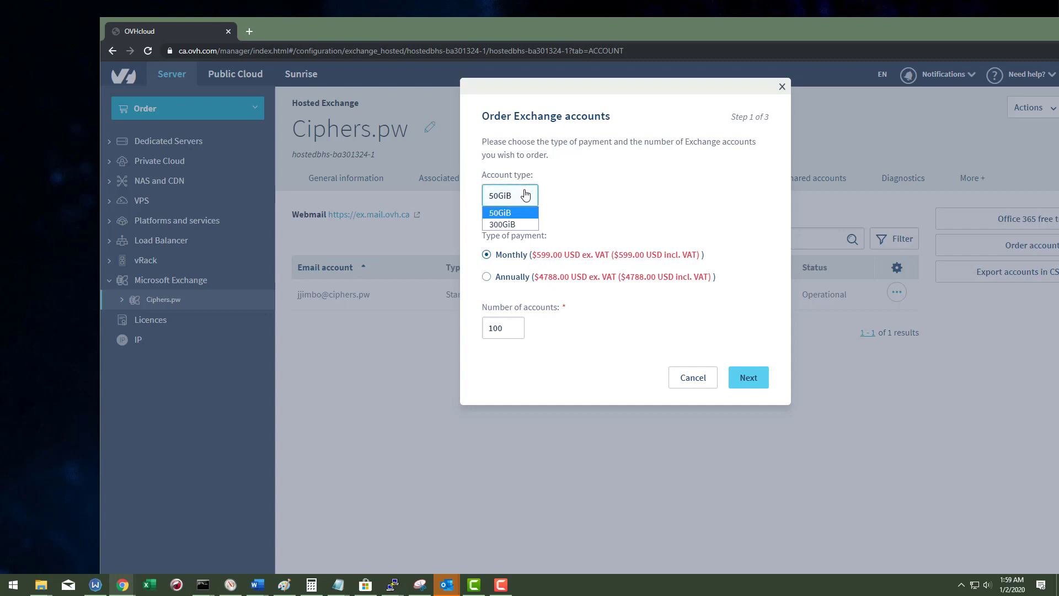
{"action": "left_click", "coordinate": [594, 193]}
{"action": "left_click", "coordinate": [782, 87]}
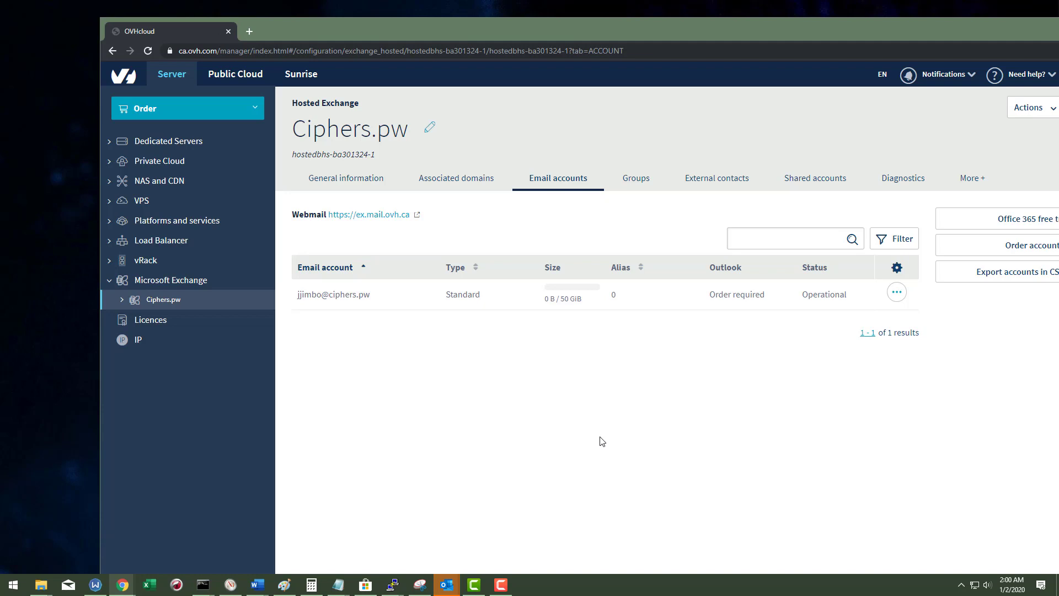
Step: Cancel the Ciphers.pw Exchange service via Actions > Cancel and confirm its deletion at expiry
{"action": "left_click", "coordinate": [1029, 107]}
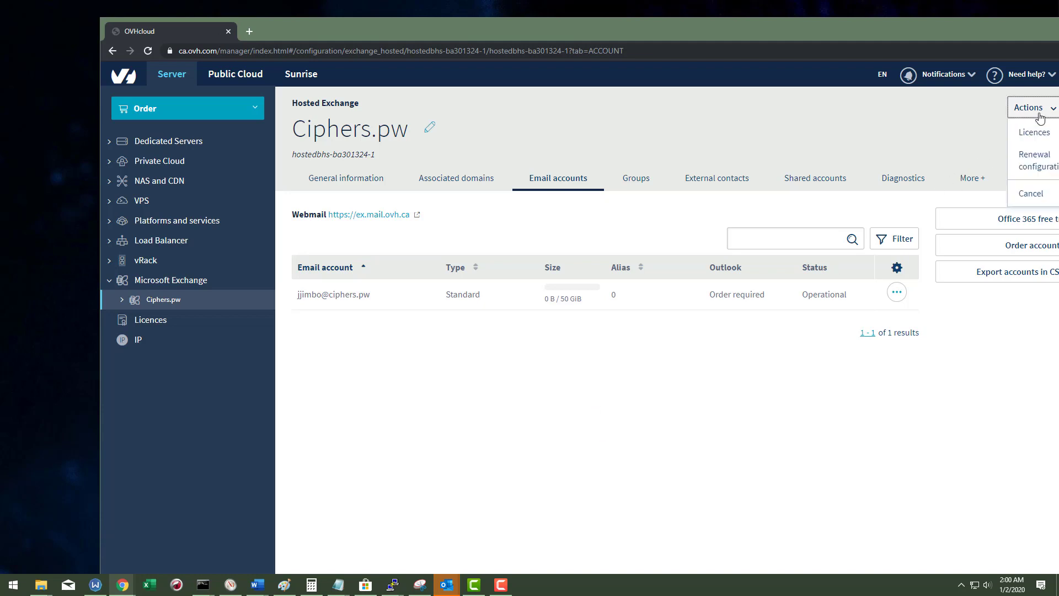
{"action": "left_click", "coordinate": [1031, 196]}
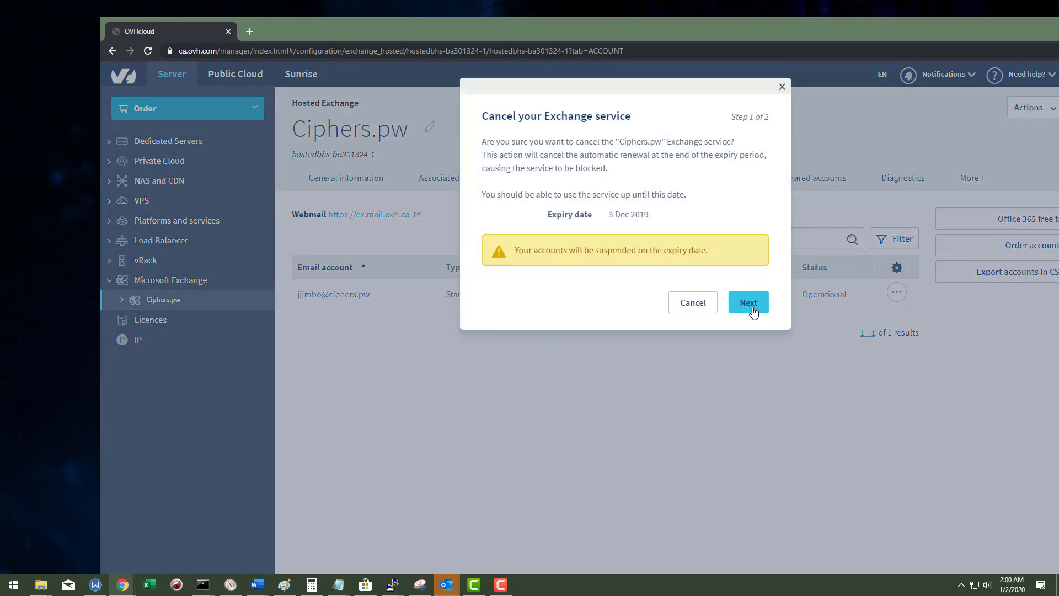
{"action": "left_click", "coordinate": [747, 307]}
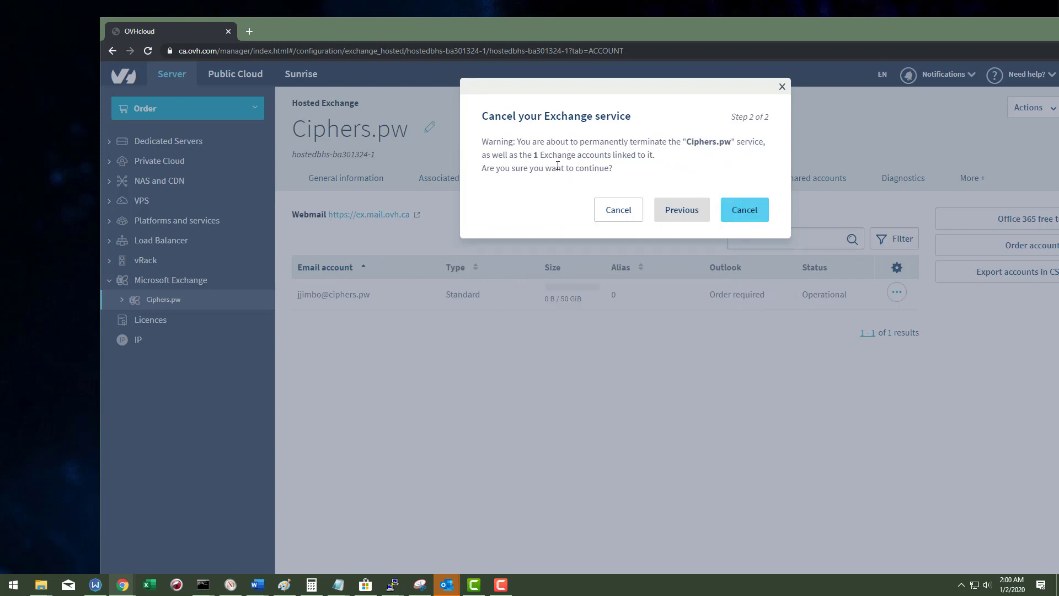
{"action": "left_click", "coordinate": [746, 212]}
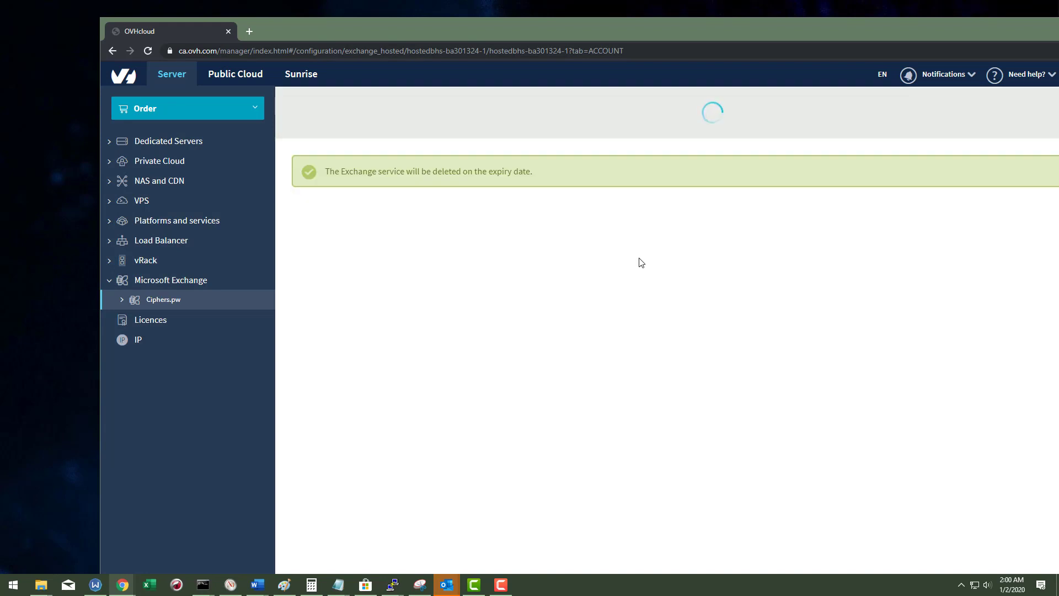